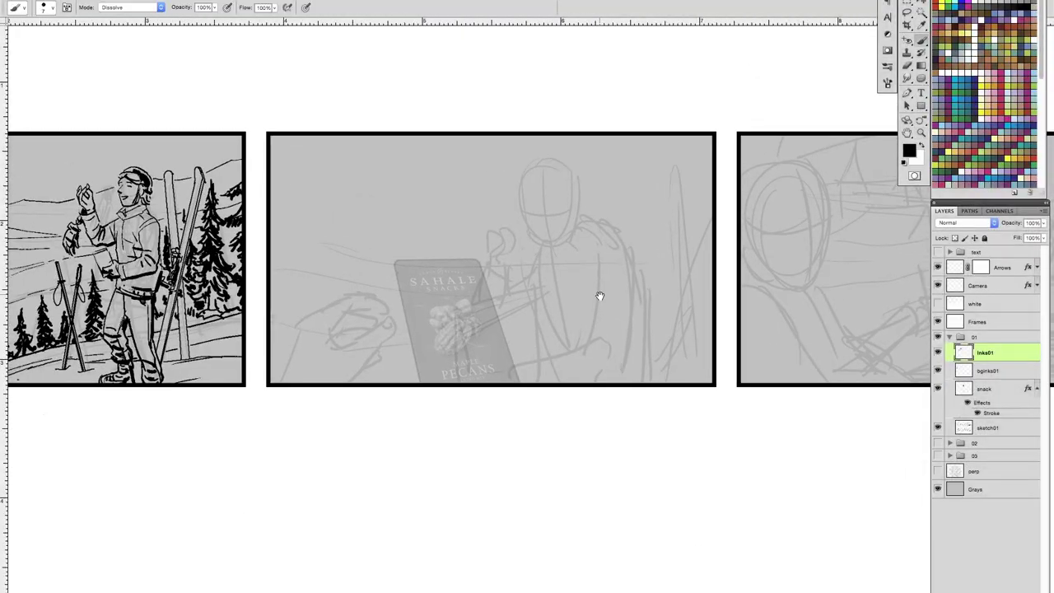
# - Ink the middle-panel skier's arm and jacket folds on the inks01 layer
pyautogui.moveTo(565, 388)
pyautogui.mouseDown()
pyautogui.moveTo(617, 386)
pyautogui.moveTo(639, 411)
pyautogui.moveTo(571, 391)
pyautogui.mouseUp()
pyautogui.moveTo(641, 336); pyautogui.dragTo(606, 367)
pyautogui.moveTo(618, 284); pyautogui.dragTo(595, 341)
pyautogui.moveTo(573, 284)
pyautogui.mouseDown()
pyautogui.moveTo(621, 267)
pyautogui.moveTo(664, 387)
pyautogui.moveTo(687, 412)
pyautogui.mouseUp()
pyautogui.moveTo(584, 310); pyautogui.dragTo(576, 415)
pyautogui.scroll(2, 582, 310)
pyautogui.hotkey('alt', '[')
pyautogui.hotkey('alt', '[')
pyautogui.hotkey('alt', '[')
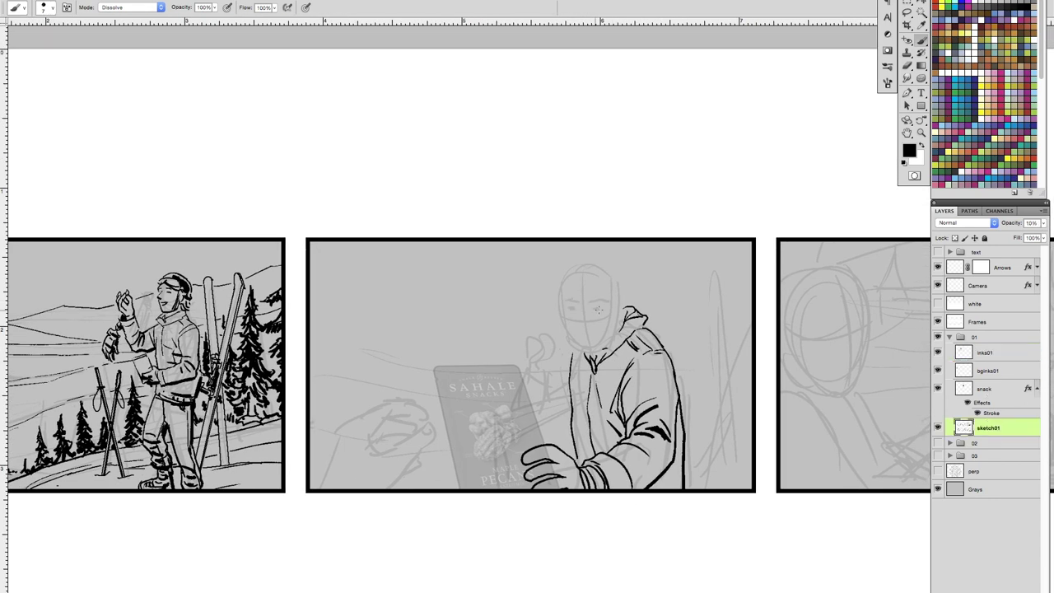
pyautogui.scroll(-2, 565, 265)
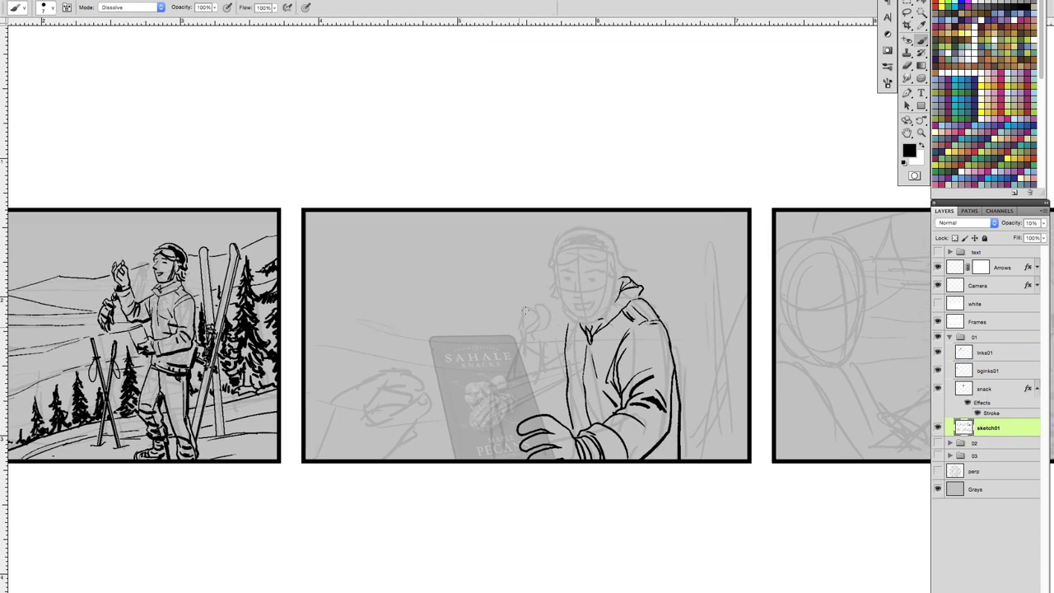
pyautogui.hotkey('alt', ']')
pyautogui.hotkey('alt', ']')
pyautogui.hotkey('alt', ']')
# - Ink the skier's face, goggles, ear, hair and hood, and fill the hat solid black
pyautogui.moveTo(547, 335); pyautogui.dragTo(363, 246)
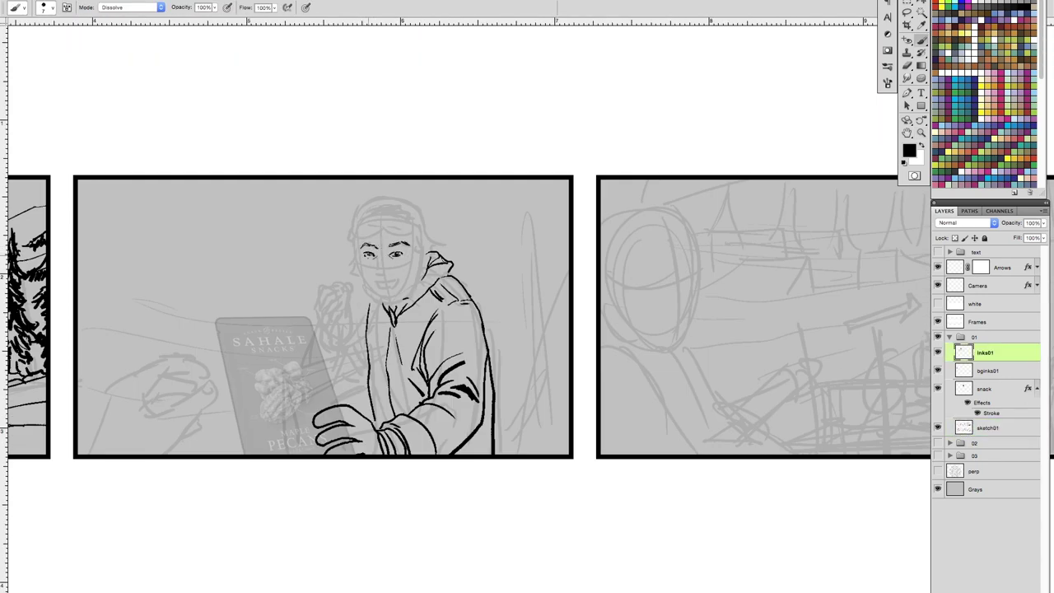
pyautogui.moveTo(357, 240); pyautogui.dragTo(376, 295)
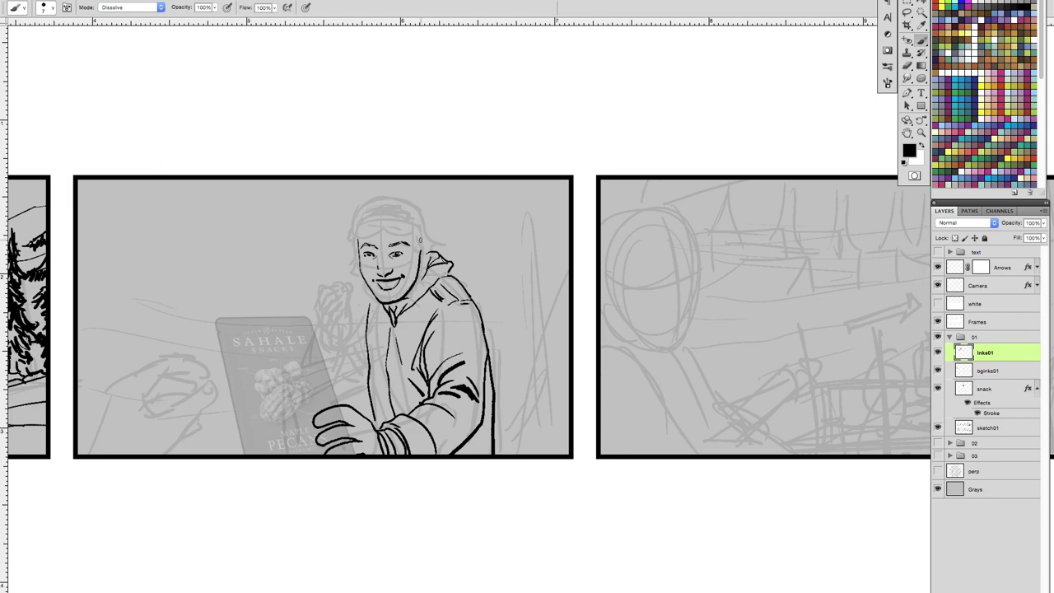
pyautogui.click(937, 387)
pyautogui.moveTo(359, 238)
pyautogui.mouseDown()
pyautogui.moveTo(419, 229)
pyautogui.moveTo(412, 219)
pyautogui.moveTo(420, 249)
pyautogui.mouseUp()
pyautogui.moveTo(438, 240); pyautogui.dragTo(427, 268)
pyautogui.moveTo(358, 256); pyautogui.dragTo(350, 348)
pyautogui.moveTo(368, 356); pyautogui.dragTo(351, 374)
pyautogui.moveTo(355, 226); pyautogui.dragTo(349, 241)
pyautogui.moveTo(393, 195); pyautogui.dragTo(422, 222)
pyautogui.moveTo(362, 206); pyautogui.dragTo(423, 224)
pyautogui.moveTo(399, 265); pyautogui.dragTo(411, 314)
pyautogui.moveTo(338, 342); pyautogui.dragTo(370, 323)
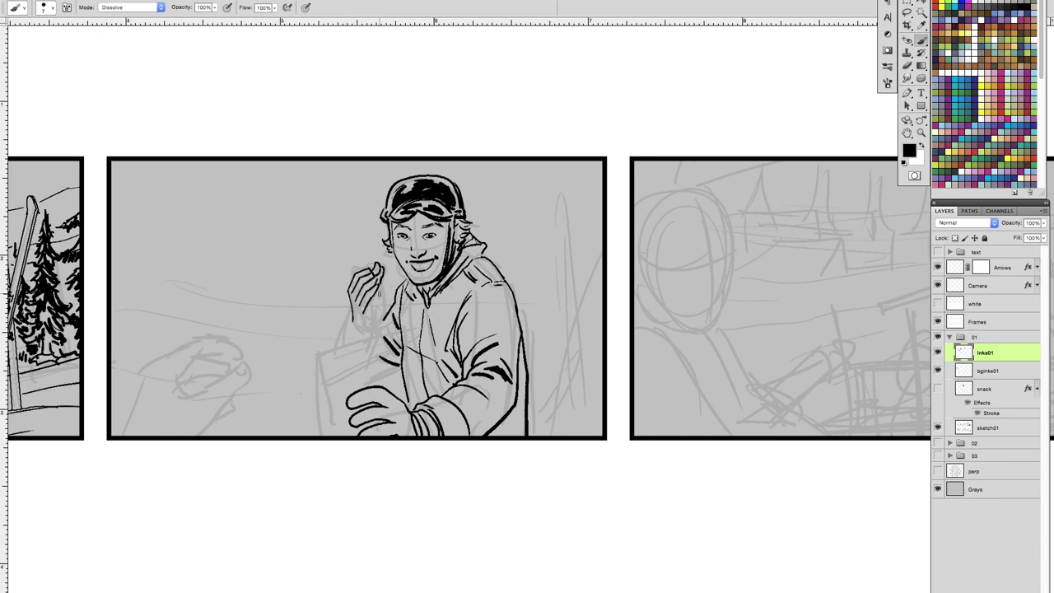
# - Ink the foreground hand and fingers, darken the jacket edge, and erase stray marks
pyautogui.moveTo(329, 330); pyautogui.dragTo(483, 316)
pyautogui.moveTo(379, 362)
pyautogui.mouseDown()
pyautogui.moveTo(323, 378)
pyautogui.moveTo(398, 372)
pyautogui.mouseUp()
pyautogui.moveTo(407, 363); pyautogui.dragTo(360, 412)
pyautogui.moveTo(351, 321); pyautogui.dragTo(280, 420)
pyautogui.moveTo(341, 347); pyautogui.dragTo(332, 377)
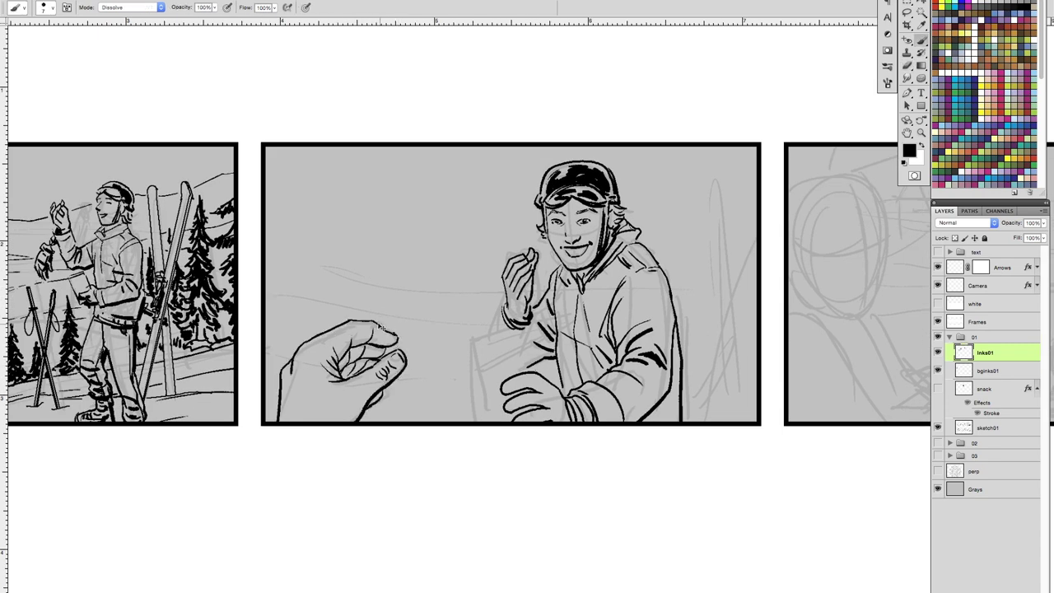
pyautogui.moveTo(394, 336); pyautogui.dragTo(437, 447)
pyautogui.press('e')
pyautogui.moveTo(494, 346); pyautogui.dragTo(502, 383)
pyautogui.moveTo(504, 230)
pyautogui.mouseDown()
pyautogui.moveTo(487, 303)
pyautogui.moveTo(468, 314)
pyautogui.mouseUp()
pyautogui.press('b')
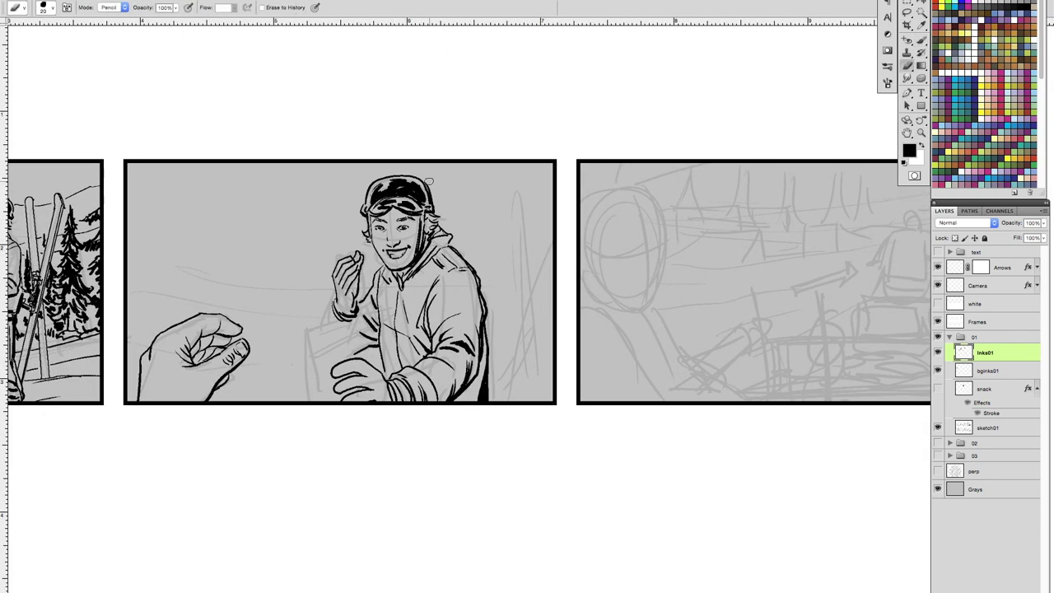
# - Draw the upright skis with the pencil, erasing stray marks and adding strokes at their bottoms
pyautogui.hotkey('shift', 'b')
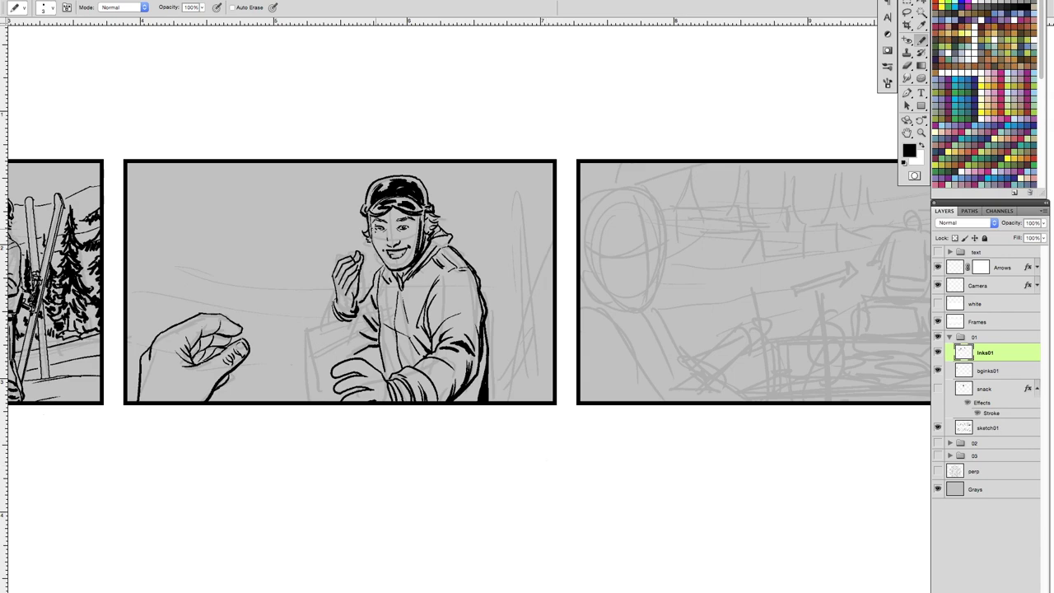
pyautogui.moveTo(528, 402)
pyautogui.mouseDown()
pyautogui.moveTo(505, 183)
pyautogui.moveTo(554, 215)
pyautogui.mouseUp()
pyautogui.press('e')
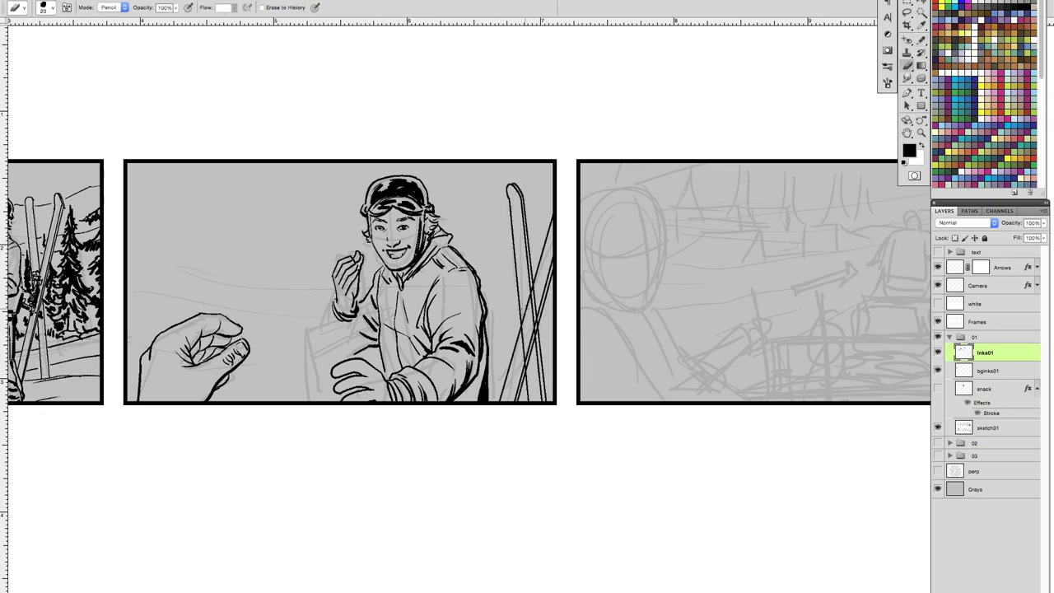
pyautogui.moveTo(532, 371); pyautogui.dragTo(529, 297)
pyautogui.scroll(5, 534, 254)
pyautogui.moveTo(533, 247); pyautogui.dragTo(536, 272)
pyautogui.press('b')
pyautogui.scroll(-5, 534, 253)
pyautogui.scroll(2, 569, 428)
pyautogui.moveTo(586, 432)
pyautogui.mouseDown()
pyautogui.moveTo(552, 443)
pyautogui.moveTo(576, 449)
pyautogui.mouseUp()
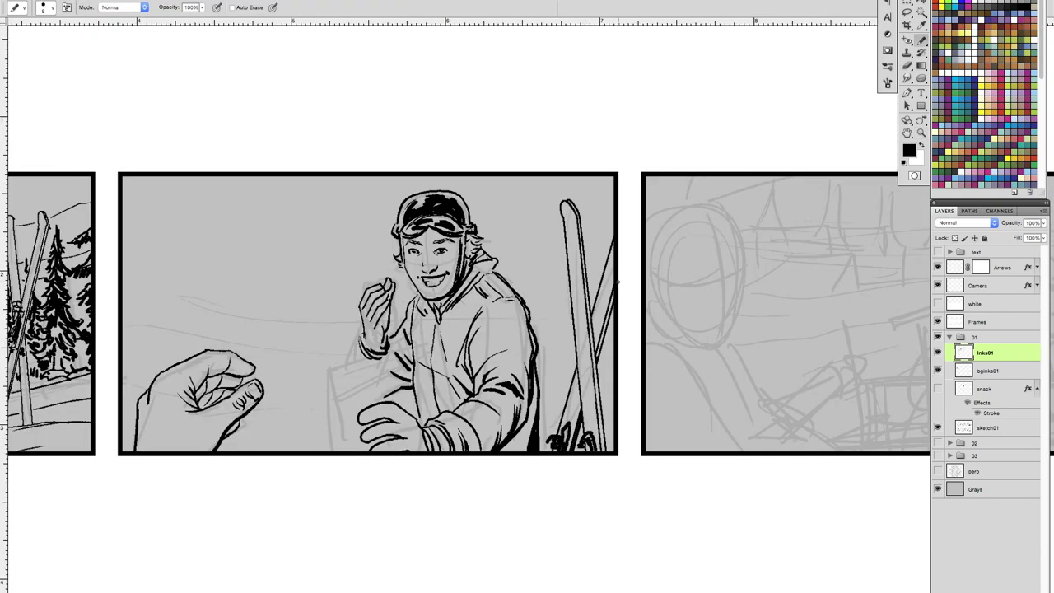
pyautogui.scroll(-2, 570, 457)
pyautogui.hotkey('shift', 'b')
# - Ink dark pine trees behind the skier and between him and the skis
pyautogui.moveTo(682, 214)
pyautogui.mouseDown()
pyautogui.moveTo(669, 285)
pyautogui.moveTo(686, 399)
pyautogui.mouseUp()
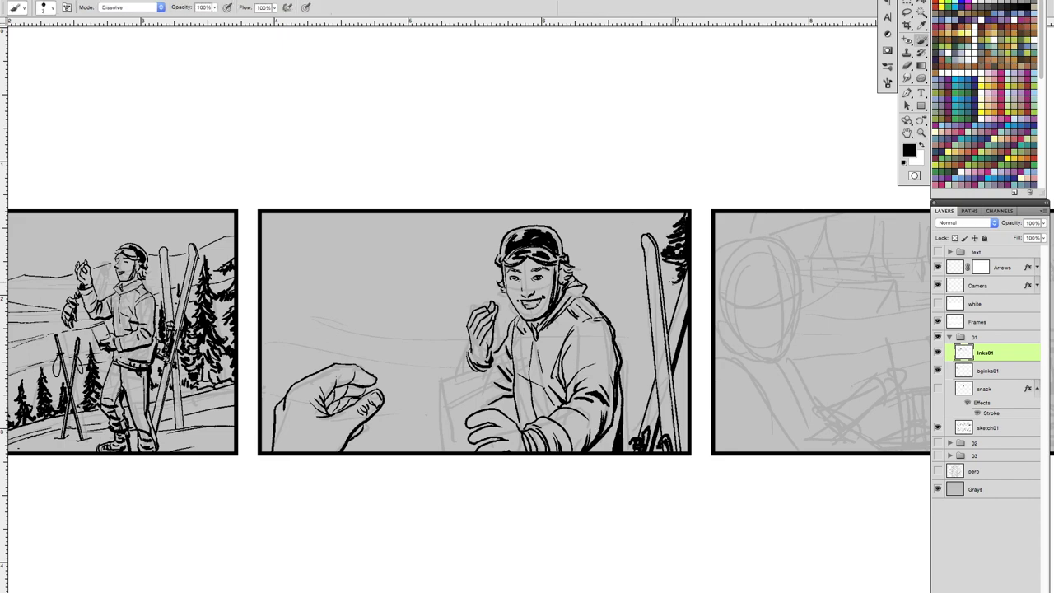
pyautogui.moveTo(611, 222); pyautogui.dragTo(598, 305)
pyautogui.press(']')
pyautogui.moveTo(619, 247); pyautogui.dragTo(604, 353)
pyautogui.moveTo(629, 305); pyautogui.dragTo(651, 394)
pyautogui.scroll(3, 536, 330)
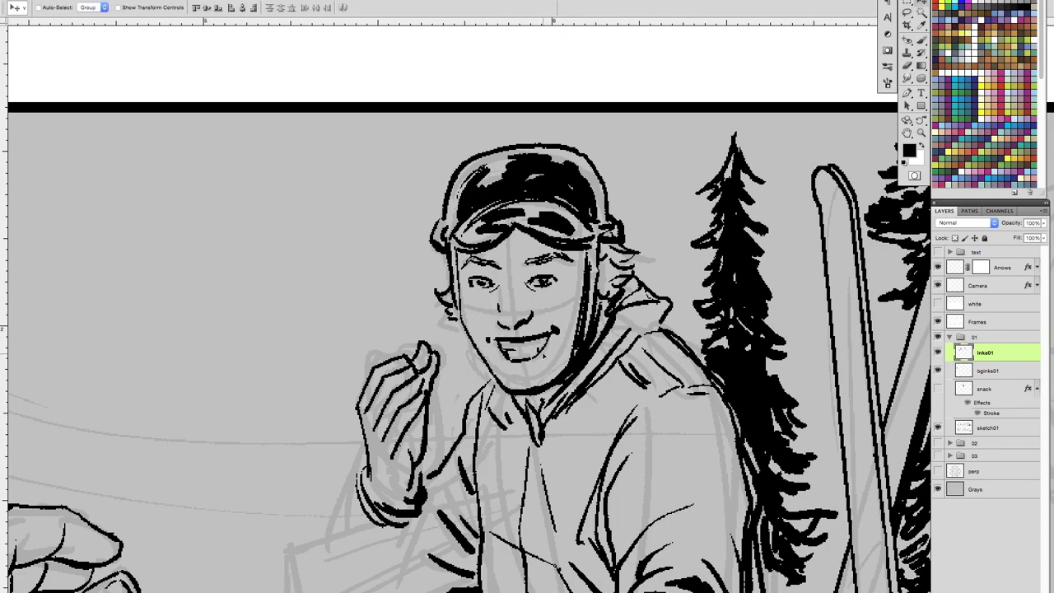
# - On bginks01, ink small hillside trees and dark village marks in the first panel
pyautogui.scroll(-2, 536, 329)
pyautogui.hscroll(-10, 535, 346)
pyautogui.hotkey('alt', '[')
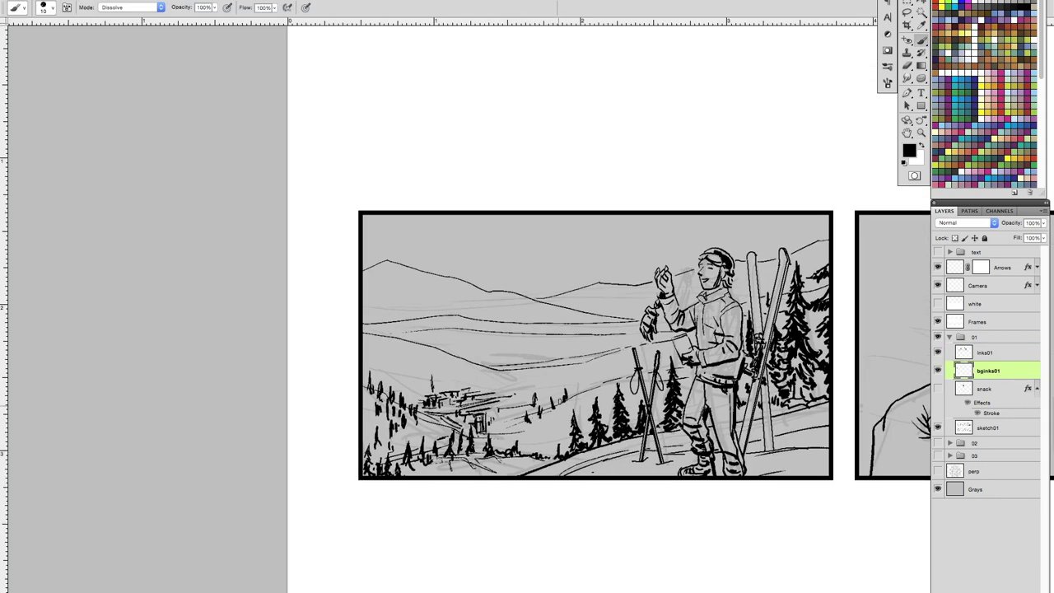
pyautogui.moveTo(367, 402); pyautogui.dragTo(368, 433)
pyautogui.moveTo(424, 410); pyautogui.dragTo(424, 429)
pyautogui.moveTo(369, 433); pyautogui.dragTo(369, 444)
pyautogui.moveTo(491, 392); pyautogui.dragTo(577, 389)
pyautogui.moveTo(479, 357); pyautogui.dragTo(533, 356)
pyautogui.moveTo(502, 387); pyautogui.dragTo(532, 392)
# - Sketch the distant mountain lines with a size 5 brush
pyautogui.hscroll(5, 527, 346)
pyautogui.scroll(-2, 527, 346)
pyautogui.hscroll(-3, 420, 261)
pyautogui.scroll(2, 420, 260)
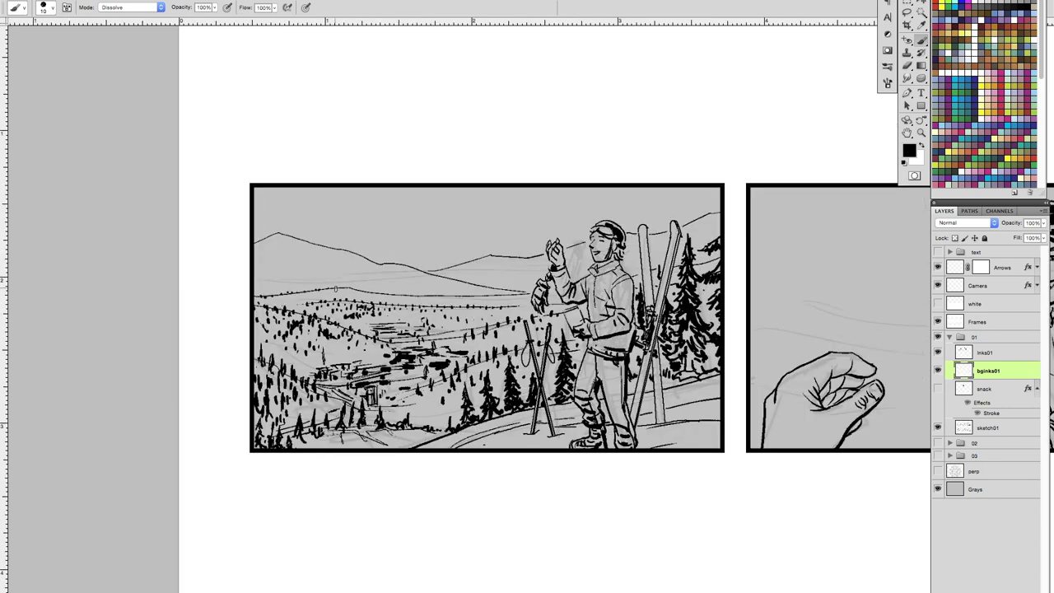
pyautogui.hscroll(-2, 451, 297)
pyautogui.press('[')
pyautogui.press('[')
pyautogui.press('[')
pyautogui.moveTo(333, 272)
pyautogui.mouseDown()
pyautogui.moveTo(349, 297)
pyautogui.moveTo(422, 301)
pyautogui.mouseUp()
pyautogui.hscroll(5, 495, 313)
pyautogui.scroll(1, 495, 313)
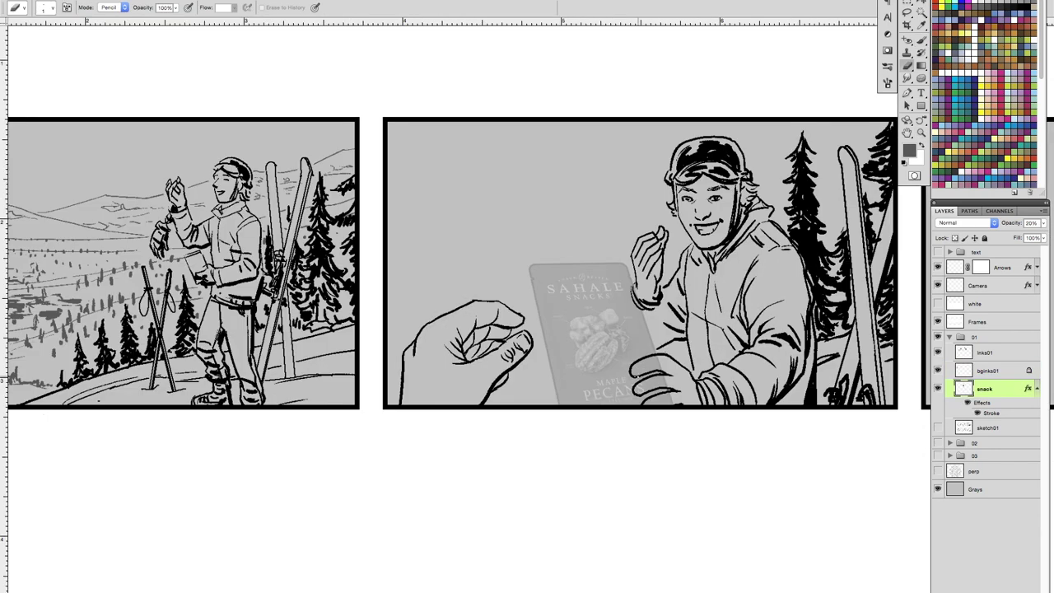
# - On inks01, ink the gloved hand and add small strokes on the jacket and face
pyautogui.press('l')
pyautogui.press('b')
pyautogui.hotkey('alt', ']')
pyautogui.hotkey('alt', ']')
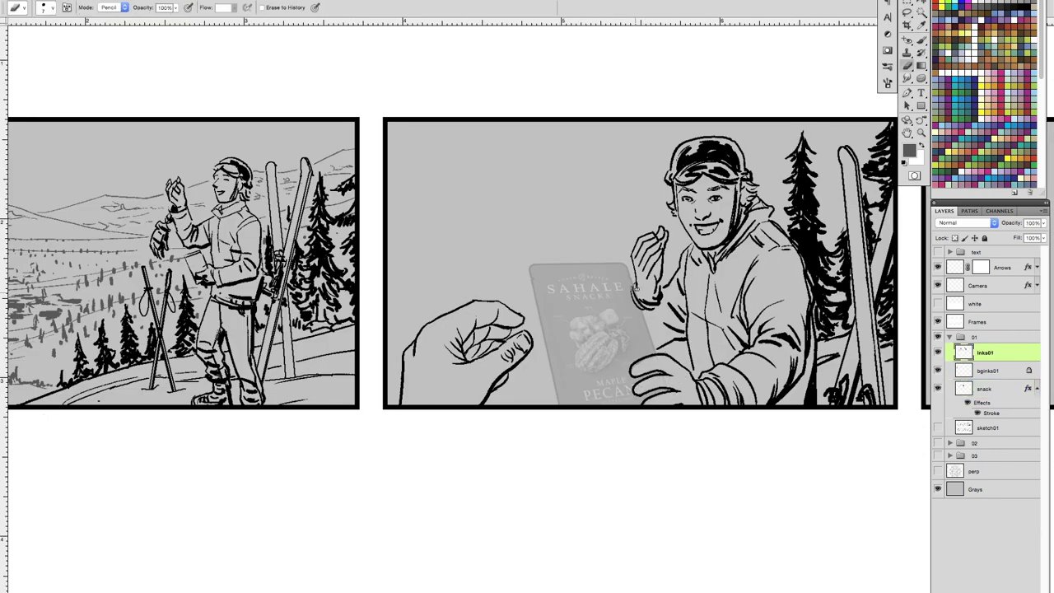
pyautogui.moveTo(663, 320); pyautogui.dragTo(690, 387)
pyautogui.moveTo(799, 259)
pyautogui.mouseDown()
pyautogui.moveTo(792, 305)
pyautogui.moveTo(676, 397)
pyautogui.mouseUp()
pyautogui.moveTo(627, 204); pyautogui.dragTo(619, 232)
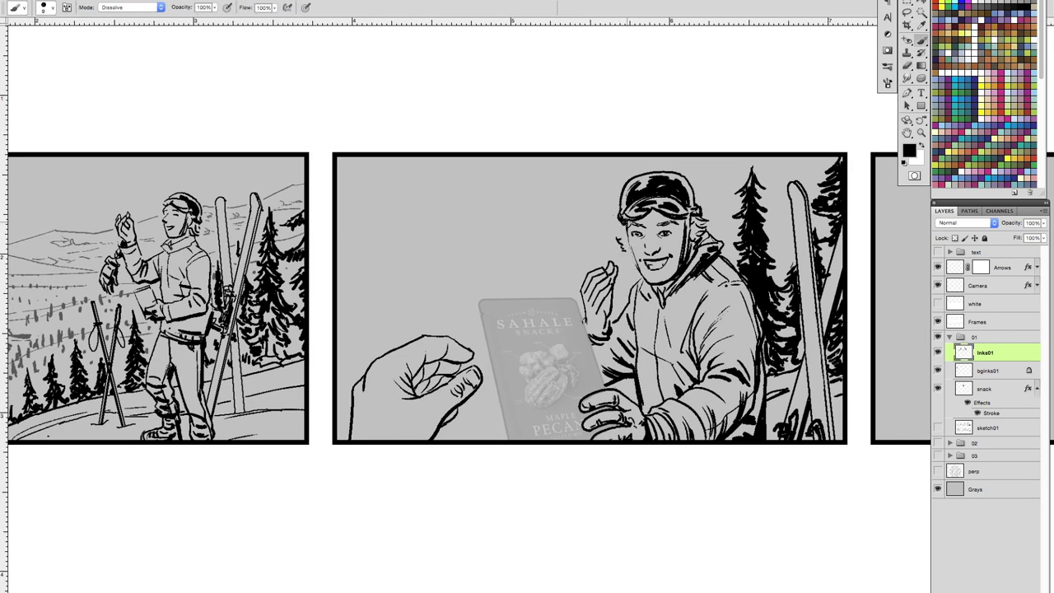
# - Ink small pine trees near the hand in the middle panel
pyautogui.hscroll(2, 543, 296)
pyautogui.press('e')
pyautogui.hscroll(2, 544, 296)
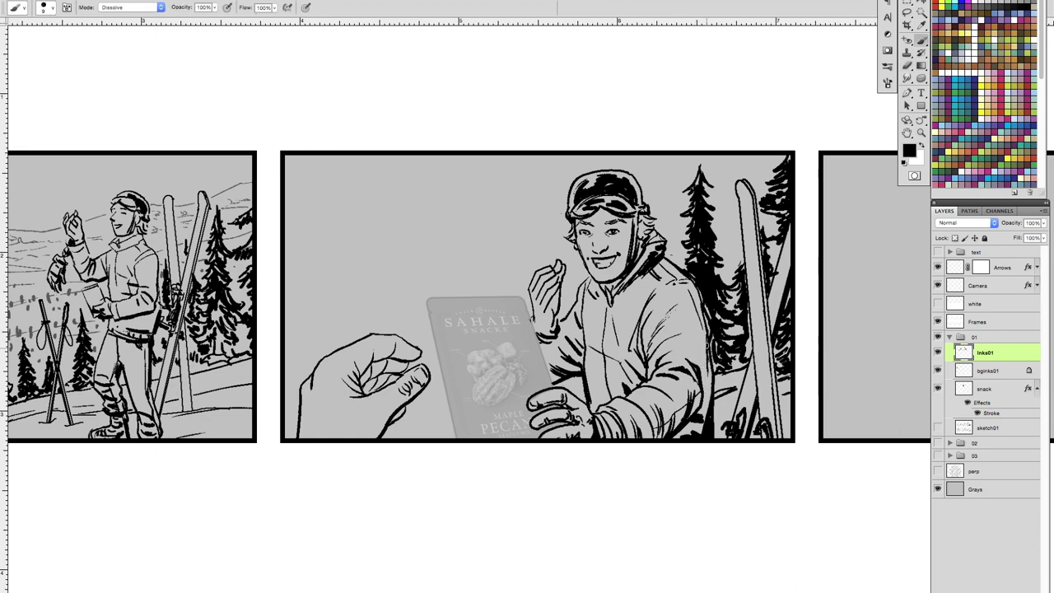
pyautogui.press('b')
pyautogui.hscroll(-3, 527, 297)
pyautogui.hscroll(-2, 527, 296)
pyautogui.moveTo(422, 331); pyautogui.dragTo(408, 432)
pyautogui.moveTo(501, 271); pyautogui.dragTo(500, 328)
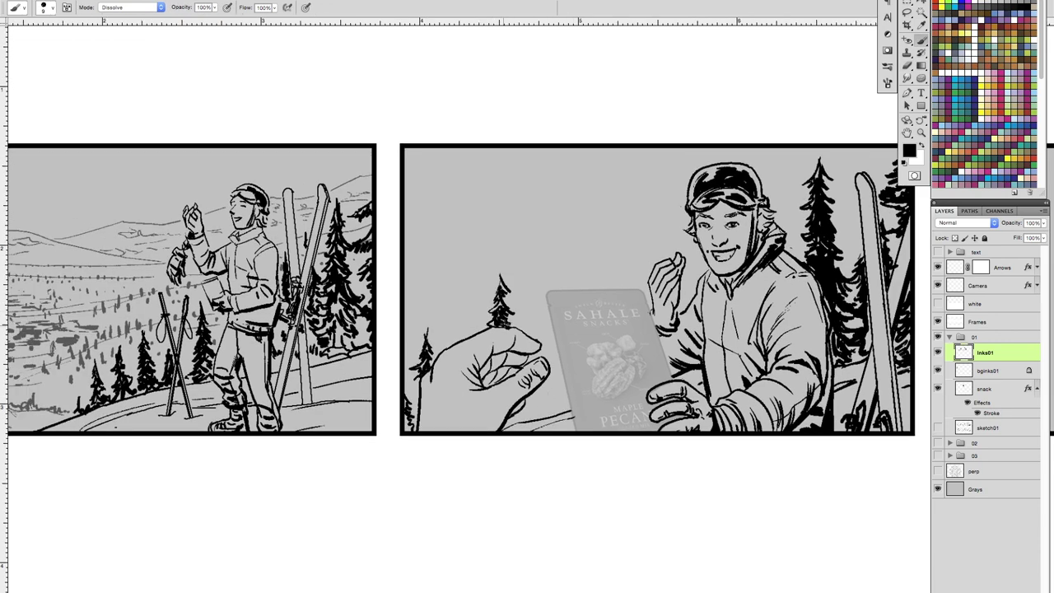
# - Draw a grey horizon line across the middle panel on bginks01
pyautogui.hscroll(2, 559, 363)
pyautogui.press('x')
pyautogui.click(992, 370)
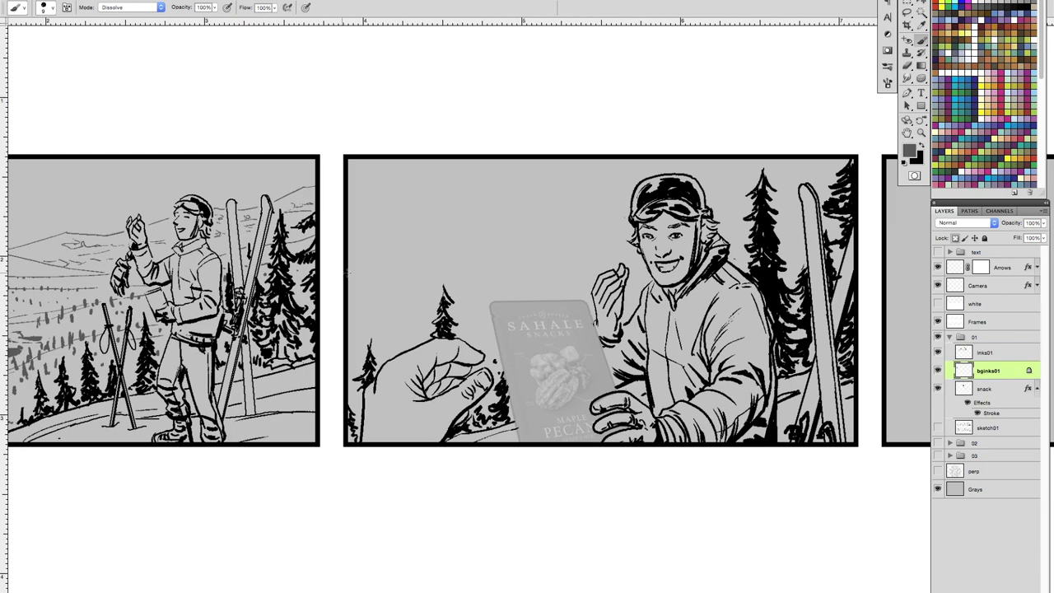
pyautogui.moveTo(432, 263); pyautogui.dragTo(643, 286)
pyautogui.moveTo(366, 285); pyautogui.dragTo(396, 282)
pyautogui.hscroll(3, 468, 291)
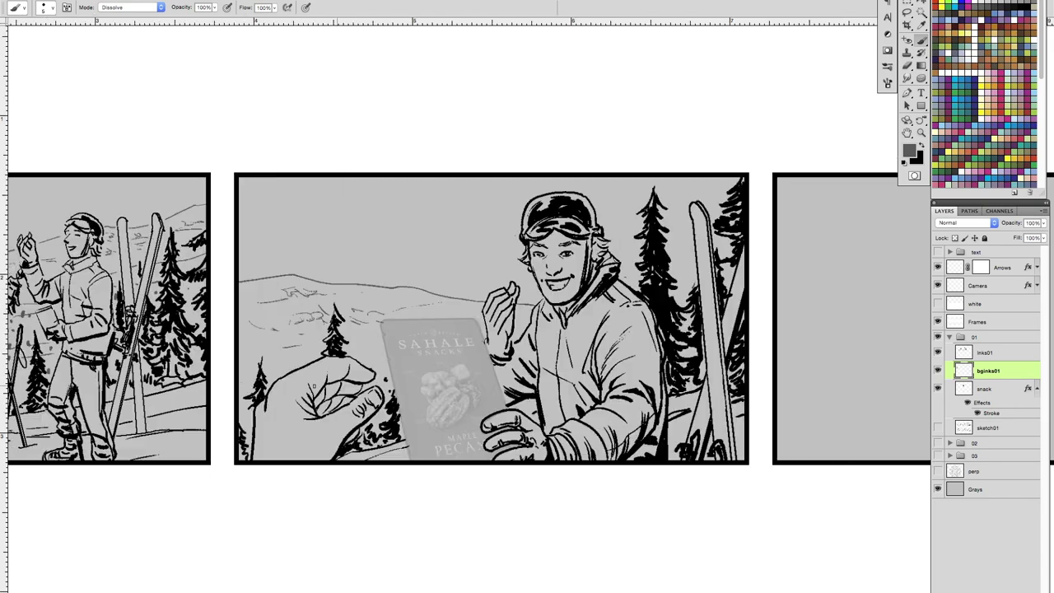
# - Reset the colour to black, return to inks01, and zoom out to review the page
pyautogui.hotkey('ctrl', '-')
pyautogui.hotkey('alt', ']')
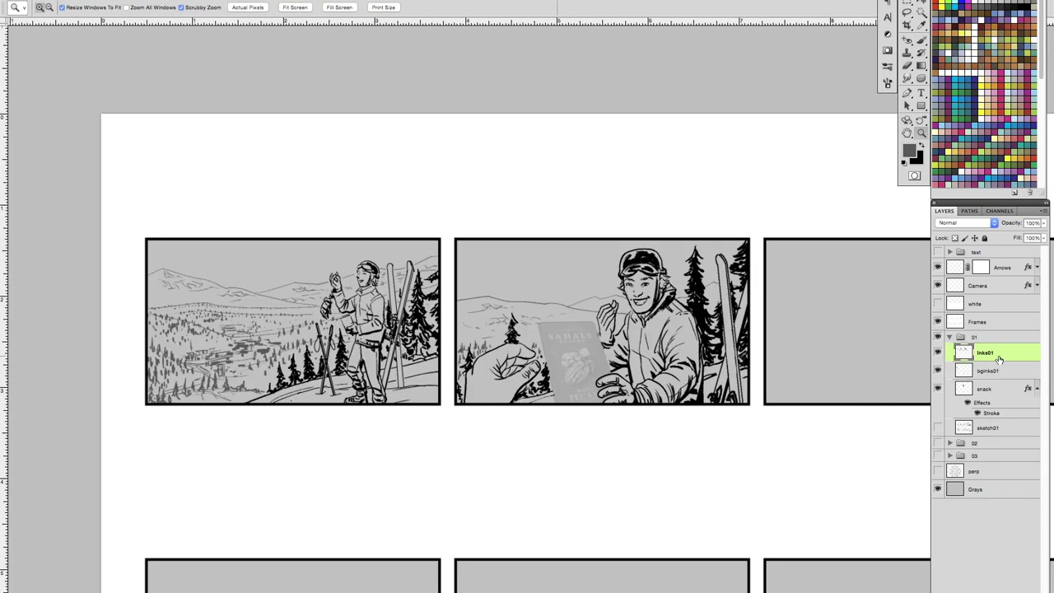
pyautogui.hotkey('ctrl', '+')
pyautogui.press('d')
pyautogui.hotkey('ctrl', '-')
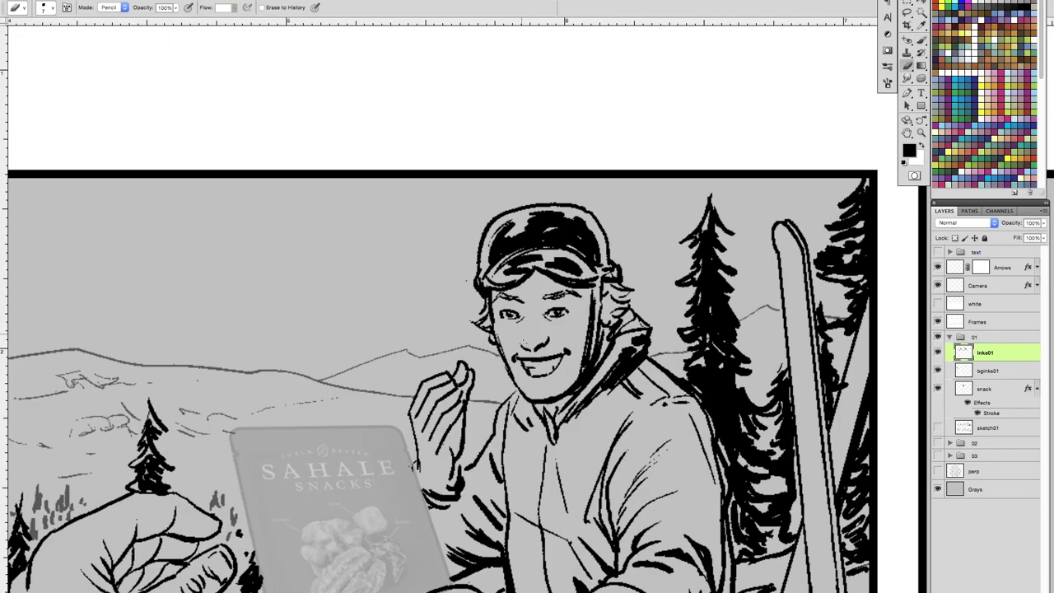
pyautogui.hotkey('ctrl', '+')
pyautogui.hotkey('ctrl', '-')
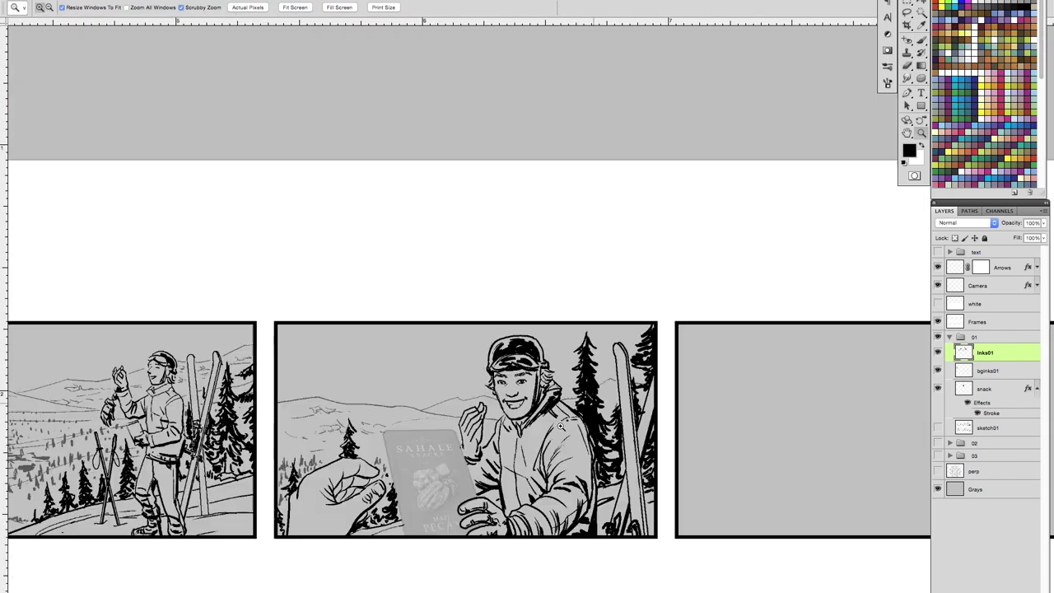
pyautogui.hotkey('ctrl', '-')
pyautogui.hotkey('ctrl', '+')
# - On inks01, ink the rider's jaw, helmet strap, hairline, goggles, hood edge, neck and collar
pyautogui.hotkey('alt', '[')
pyautogui.hotkey('alt', '[')
pyautogui.hotkey('alt', '[')
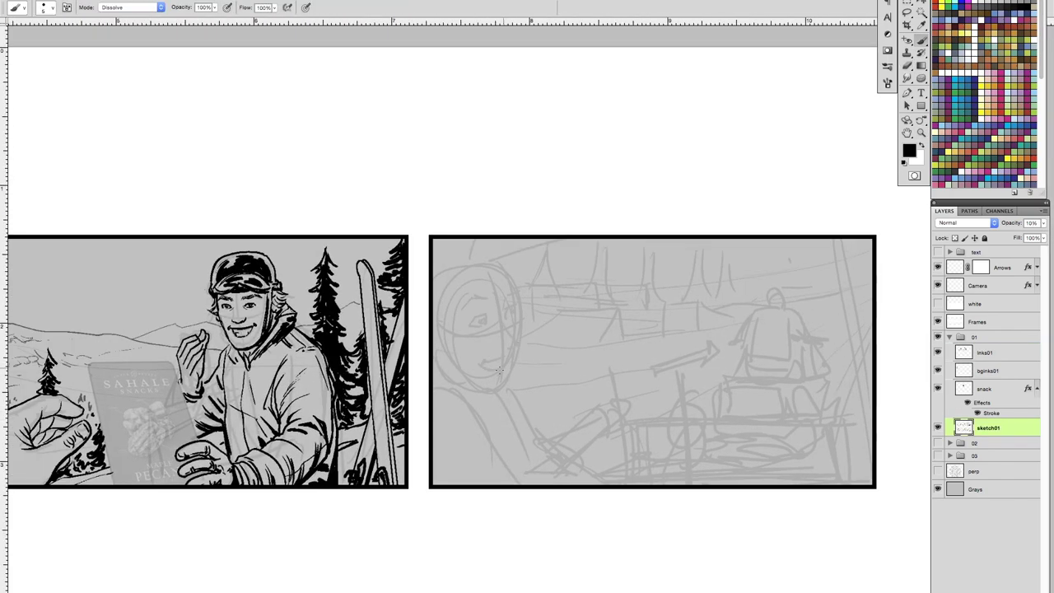
pyautogui.hotkey('ctrl', '-')
pyautogui.hotkey('ctrl', '+')
pyautogui.hotkey('alt', ']')
pyautogui.hotkey('alt', ']')
pyautogui.hotkey('alt', ']')
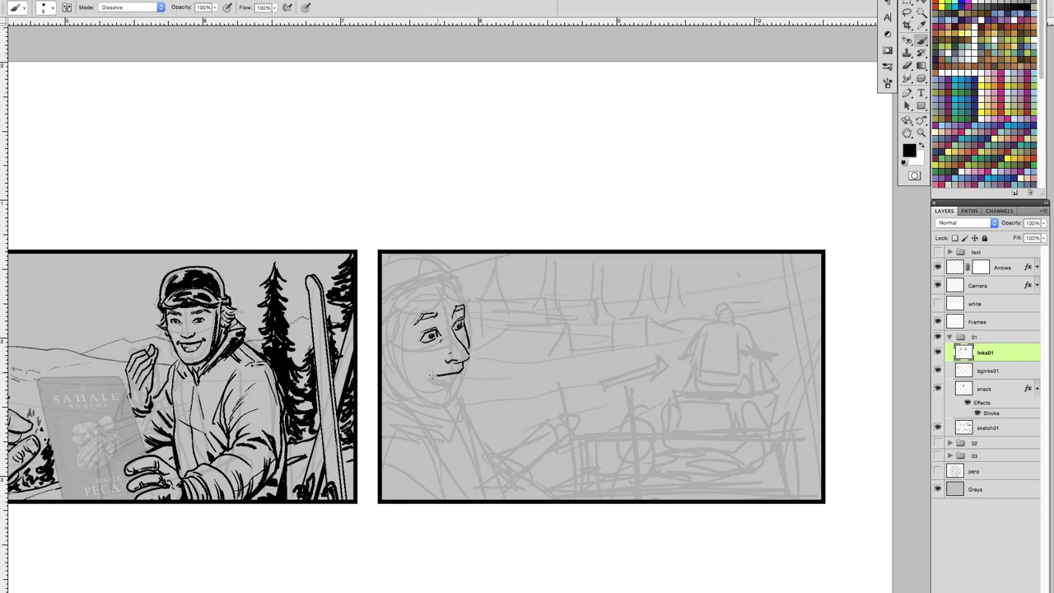
pyautogui.moveTo(468, 357); pyautogui.dragTo(446, 394)
pyautogui.moveTo(577, 371); pyautogui.dragTo(549, 362)
pyautogui.moveTo(417, 404)
pyautogui.mouseDown()
pyautogui.moveTo(356, 341)
pyautogui.moveTo(354, 298)
pyautogui.moveTo(436, 280)
pyautogui.mouseUp()
pyautogui.moveTo(356, 296)
pyautogui.mouseDown()
pyautogui.moveTo(428, 262)
pyautogui.moveTo(440, 274)
pyautogui.moveTo(420, 247)
pyautogui.mouseUp()
pyautogui.moveTo(354, 261)
pyautogui.mouseDown()
pyautogui.moveTo(418, 246)
pyautogui.moveTo(356, 283)
pyautogui.mouseUp()
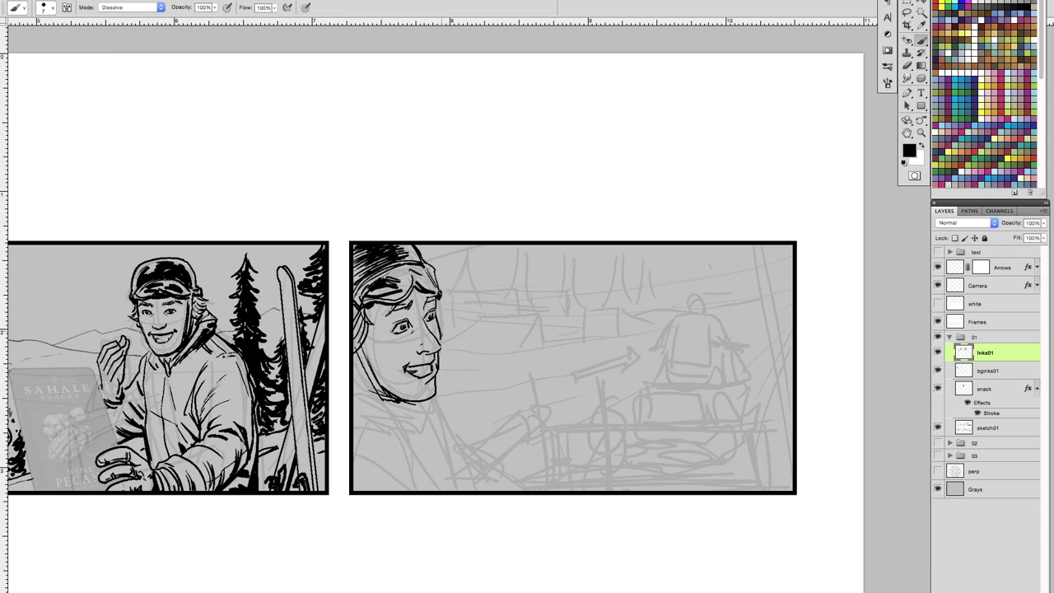
pyautogui.moveTo(355, 379); pyautogui.dragTo(415, 412)
pyautogui.moveTo(412, 400); pyautogui.dragTo(441, 420)
pyautogui.moveTo(366, 402); pyautogui.dragTo(412, 413)
pyautogui.moveTo(354, 429); pyautogui.dragTo(432, 458)
pyautogui.moveTo(425, 427); pyautogui.dragTo(461, 491)
# - Ink the jacket line, both gloves gripping their handles, and the hood strokes
pyautogui.moveTo(618, 444); pyautogui.dragTo(491, 447)
pyautogui.moveTo(408, 492); pyautogui.dragTo(453, 465)
pyautogui.moveTo(436, 458)
pyautogui.mouseDown()
pyautogui.moveTo(463, 423)
pyautogui.moveTo(453, 436)
pyautogui.mouseUp()
pyautogui.moveTo(454, 438); pyautogui.dragTo(471, 480)
pyautogui.moveTo(367, 430); pyautogui.dragTo(415, 435)
pyautogui.moveTo(389, 384); pyautogui.dragTo(407, 407)
pyautogui.moveTo(357, 439); pyautogui.dragTo(377, 486)
pyautogui.moveTo(397, 435); pyautogui.dragTo(412, 491)
pyautogui.moveTo(463, 474); pyautogui.dragTo(484, 497)
pyautogui.hotkey('ctrl', '-')
pyautogui.moveTo(381, 270); pyautogui.dragTo(432, 285)
pyautogui.moveTo(422, 259); pyautogui.dragTo(436, 303)
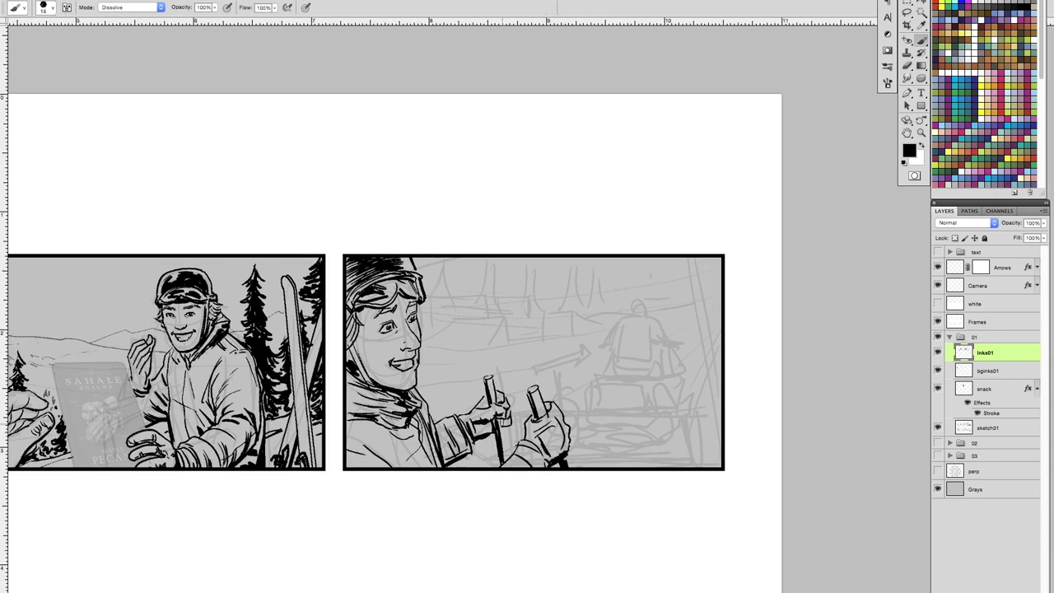
# - On a new layer, pencil the rail lines with crosshatching beneath them
pyautogui.hscroll(2, 461, 395)
pyautogui.hotkey('shift', 'b')
pyautogui.hotkey('ctrl', 'shift', 'alt', 'n')
pyautogui.moveTo(491, 418); pyautogui.dragTo(695, 420)
pyautogui.moveTo(537, 427); pyautogui.dragTo(696, 433)
pyautogui.moveTo(492, 422)
pyautogui.mouseDown()
pyautogui.moveTo(504, 448)
pyautogui.moveTo(695, 447)
pyautogui.mouseUp()
pyautogui.moveTo(546, 471); pyautogui.dragTo(572, 438)
pyautogui.moveTo(593, 474)
pyautogui.mouseDown()
pyautogui.moveTo(656, 443)
pyautogui.moveTo(694, 444)
pyautogui.mouseUp()
pyautogui.moveTo(489, 427); pyautogui.dragTo(696, 438)
pyautogui.moveTo(592, 407); pyautogui.dragTo(619, 415)
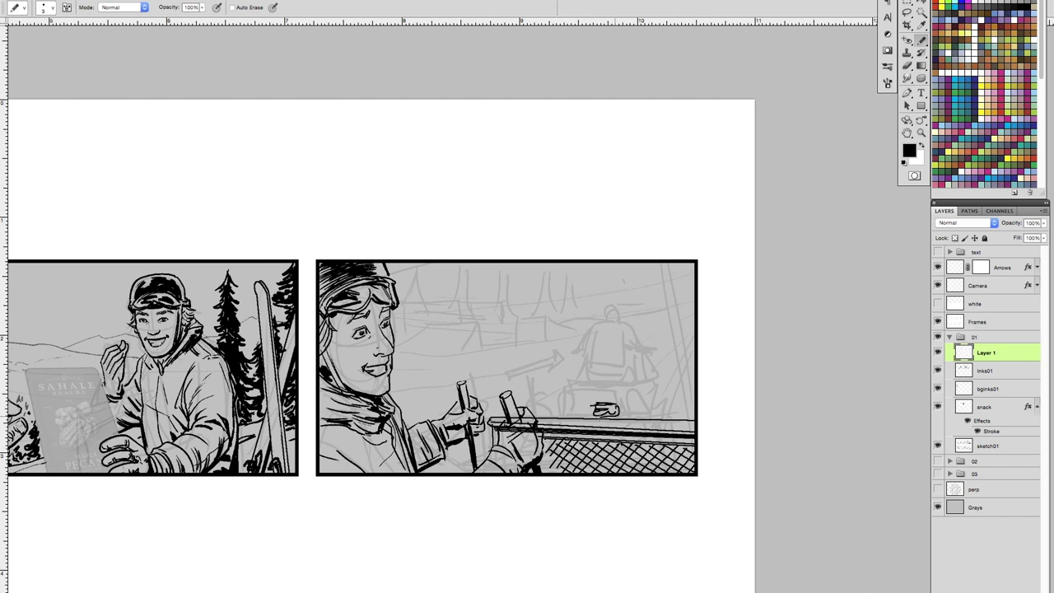
# - Draw the seat and a seated figure, erase stray rail marks, and merge into inks01
pyautogui.moveTo(577, 384); pyautogui.dragTo(647, 382)
pyautogui.moveTo(562, 417); pyautogui.dragTo(575, 389)
pyautogui.moveTo(570, 471)
pyautogui.mouseDown()
pyautogui.moveTo(611, 443)
pyautogui.moveTo(671, 461)
pyautogui.mouseUp()
pyautogui.moveTo(647, 390); pyautogui.dragTo(660, 412)
pyautogui.moveTo(587, 383)
pyautogui.mouseDown()
pyautogui.moveTo(633, 325)
pyautogui.moveTo(644, 356)
pyautogui.mouseUp()
pyautogui.moveTo(638, 346)
pyautogui.mouseDown()
pyautogui.moveTo(664, 359)
pyautogui.moveTo(673, 417)
pyautogui.moveTo(689, 415)
pyautogui.mouseUp()
pyautogui.press('e')
pyautogui.moveTo(572, 425)
pyautogui.mouseDown()
pyautogui.moveTo(537, 425)
pyautogui.moveTo(689, 429)
pyautogui.mouseUp()
pyautogui.press('b')
pyautogui.moveTo(550, 432); pyautogui.dragTo(695, 431)
pyautogui.hotkey('ctrl', 'e')
pyautogui.moveTo(583, 431)
pyautogui.mouseDown()
pyautogui.moveTo(578, 449)
pyautogui.moveTo(676, 473)
pyautogui.mouseUp()
# - On bginks01, ink the horizon and mountain ridge lines across the third panel
pyautogui.hotkey('alt', '[')
pyautogui.hotkey('shift', 'b')
pyautogui.moveTo(493, 419)
pyautogui.mouseDown()
pyautogui.moveTo(678, 416)
pyautogui.moveTo(669, 393)
pyautogui.mouseUp()
pyautogui.moveTo(728, 375); pyautogui.dragTo(752, 385)
pyautogui.moveTo(783, 349); pyautogui.dragTo(731, 372)
pyautogui.moveTo(491, 388); pyautogui.dragTo(674, 368)
pyautogui.moveTo(750, 336); pyautogui.dragTo(728, 355)
pyautogui.moveTo(485, 369); pyautogui.dragTo(697, 354)
pyautogui.moveTo(619, 359); pyautogui.dragTo(787, 326)
pyautogui.moveTo(741, 330); pyautogui.dragTo(716, 336)
# - On inks01, darken the seated figure in black and ink the fence below
pyautogui.hotkey('alt', ']')
pyautogui.moveTo(686, 370); pyautogui.dragTo(696, 428)
pyautogui.moveTo(705, 386); pyautogui.dragTo(724, 466)
pyautogui.moveTo(636, 496)
pyautogui.mouseDown()
pyautogui.moveTo(728, 507)
pyautogui.moveTo(738, 520)
pyautogui.mouseUp()
pyautogui.moveTo(741, 418); pyautogui.dragTo(705, 437)
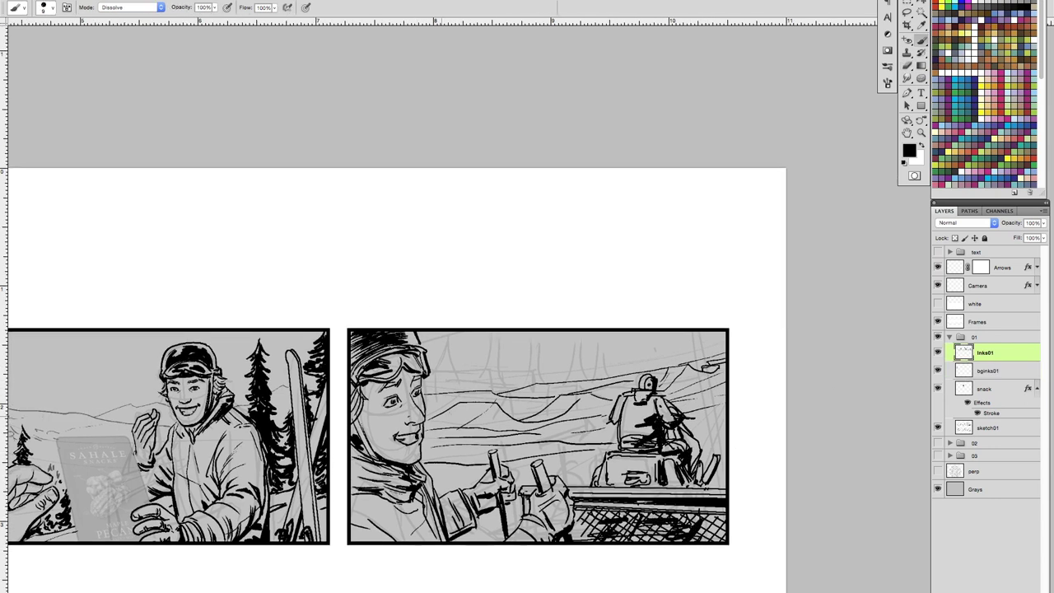
pyautogui.moveTo(438, 338)
pyautogui.mouseDown()
pyautogui.moveTo(466, 366)
pyautogui.moveTo(474, 412)
pyautogui.mouseUp()
# - On bginks01, ink two rows of small pines along the horizon
pyautogui.hotkey('alt', '[')
pyautogui.moveTo(508, 360)
pyautogui.mouseDown()
pyautogui.moveTo(511, 410)
pyautogui.moveTo(492, 414)
pyautogui.mouseUp()
pyautogui.moveTo(538, 355)
pyautogui.mouseDown()
pyautogui.moveTo(538, 414)
pyautogui.moveTo(546, 412)
pyautogui.mouseUp()
pyautogui.moveTo(526, 364); pyautogui.dragTo(527, 408)
pyautogui.moveTo(613, 363); pyautogui.dragTo(613, 404)
pyautogui.moveTo(574, 362); pyautogui.dragTo(575, 397)
pyautogui.moveTo(557, 407); pyautogui.dragTo(610, 405)
pyautogui.moveTo(634, 372); pyautogui.dragTo(631, 407)
pyautogui.moveTo(703, 367)
pyautogui.mouseDown()
pyautogui.moveTo(703, 399)
pyautogui.moveTo(725, 385)
pyautogui.mouseUp()
pyautogui.press('z')
pyautogui.keyDown('alt'); pyautogui.click(780, 223); pyautogui.keyUp('alt')
# - On inks01, ink the arm, the hand holding a bottle, the visor edge, hair and collar
pyautogui.press('b')
pyautogui.moveTo(311, 435)
pyautogui.mouseDown()
pyautogui.moveTo(334, 394)
pyautogui.moveTo(462, 416)
pyautogui.mouseUp()
pyautogui.moveTo(394, 362); pyautogui.dragTo(487, 403)
pyautogui.moveTo(488, 428); pyautogui.dragTo(356, 470)
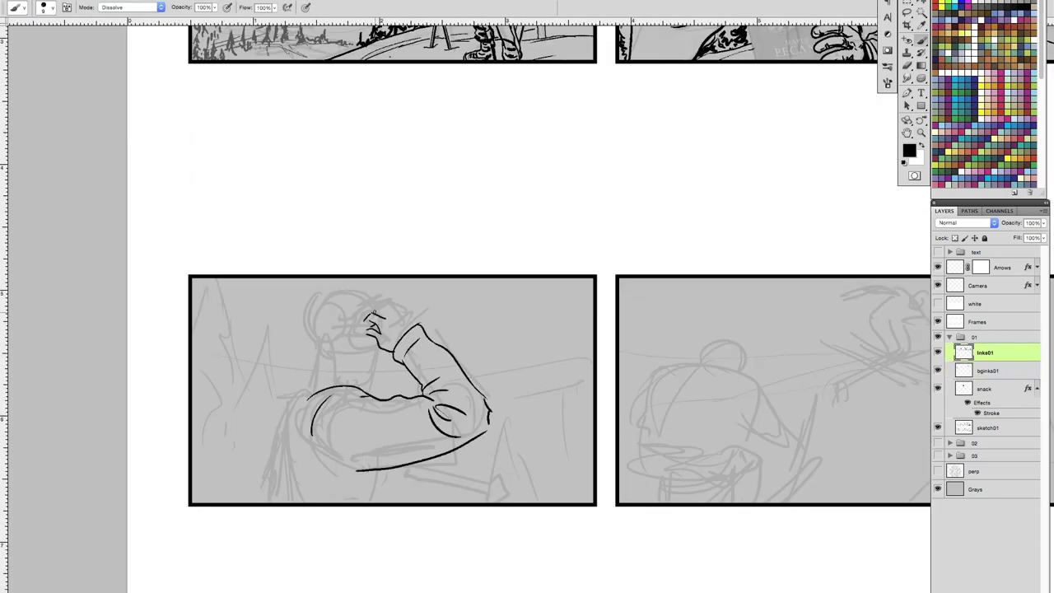
pyautogui.moveTo(375, 317); pyautogui.dragTo(412, 323)
pyautogui.moveTo(395, 329); pyautogui.dragTo(513, 388)
pyautogui.moveTo(445, 399); pyautogui.dragTo(491, 368)
pyautogui.moveTo(467, 397)
pyautogui.mouseDown()
pyautogui.moveTo(491, 387)
pyautogui.moveTo(470, 448)
pyautogui.mouseUp()
pyautogui.moveTo(449, 397)
pyautogui.mouseDown()
pyautogui.moveTo(402, 412)
pyautogui.moveTo(402, 428)
pyautogui.mouseUp()
pyautogui.moveTo(417, 437); pyautogui.dragTo(455, 450)
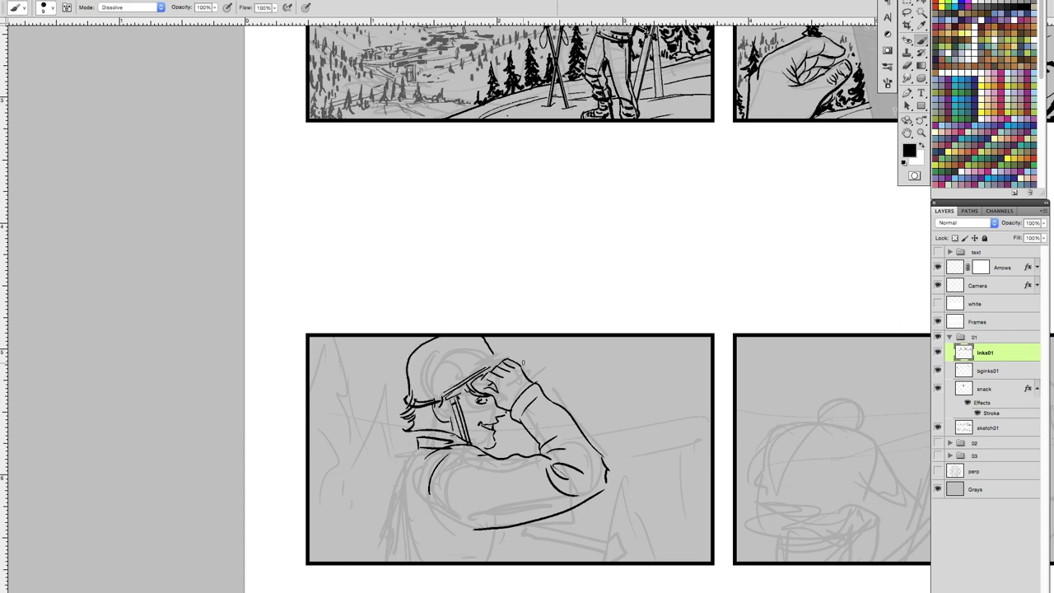
pyautogui.moveTo(461, 370); pyautogui.dragTo(499, 357)
# - Lasso the helmet, fill it solid black, and ink hair strands beneath it
pyautogui.press('l')
pyautogui.moveTo(407, 400)
pyautogui.mouseDown()
pyautogui.moveTo(486, 344)
pyautogui.moveTo(477, 350)
pyautogui.mouseUp()
pyautogui.press('b')
pyautogui.moveTo(436, 412); pyautogui.dragTo(412, 432)
pyautogui.moveTo(412, 436); pyautogui.dragTo(407, 560)
pyautogui.moveTo(504, 395); pyautogui.dragTo(483, 321)
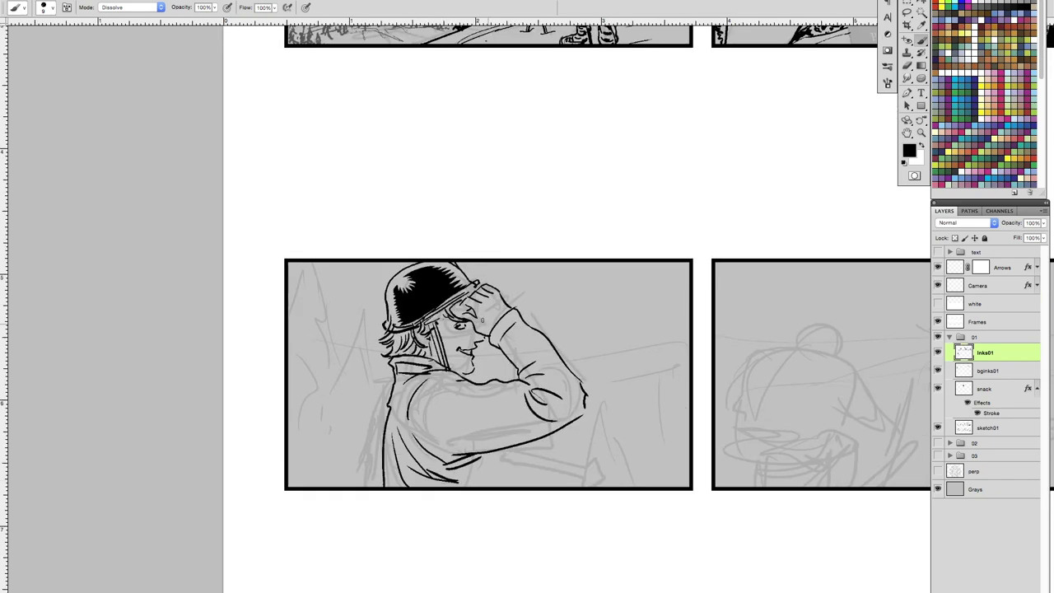
# - Hatch the character's arm and torso, and ink the pole and lower coat
pyautogui.moveTo(547, 329); pyautogui.dragTo(568, 292)
pyautogui.moveTo(489, 377)
pyautogui.mouseDown()
pyautogui.moveTo(437, 425)
pyautogui.moveTo(601, 379)
pyautogui.moveTo(554, 394)
pyautogui.moveTo(589, 411)
pyautogui.mouseUp()
pyautogui.moveTo(551, 480); pyautogui.dragTo(555, 461)
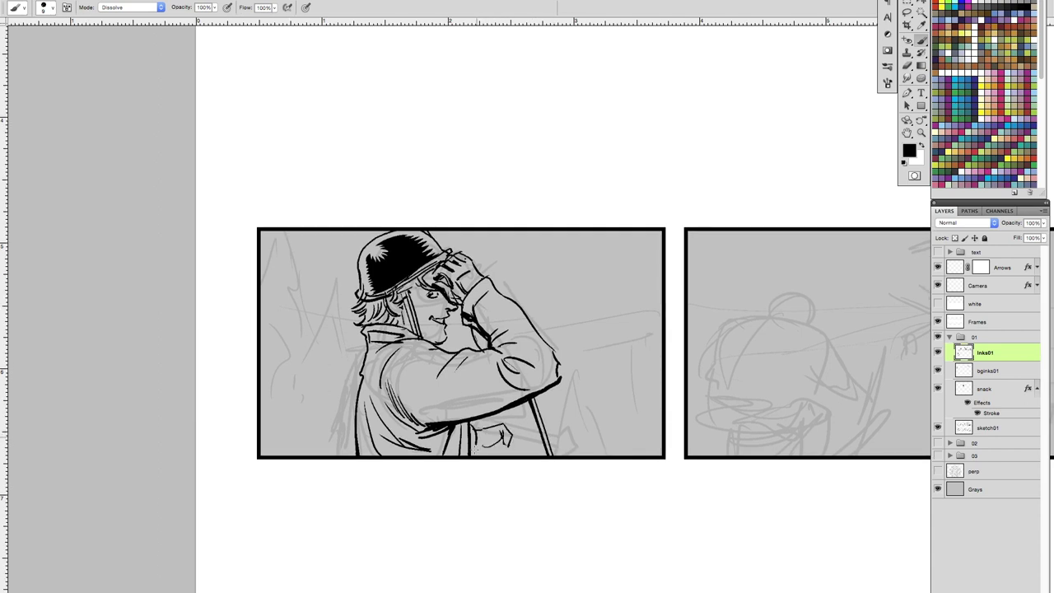
pyautogui.moveTo(506, 420); pyautogui.dragTo(502, 417)
pyautogui.moveTo(449, 385); pyautogui.dragTo(416, 416)
pyautogui.moveTo(449, 399); pyautogui.dragTo(523, 394)
pyautogui.moveTo(523, 334); pyautogui.dragTo(498, 354)
pyautogui.moveTo(488, 347); pyautogui.dragTo(482, 373)
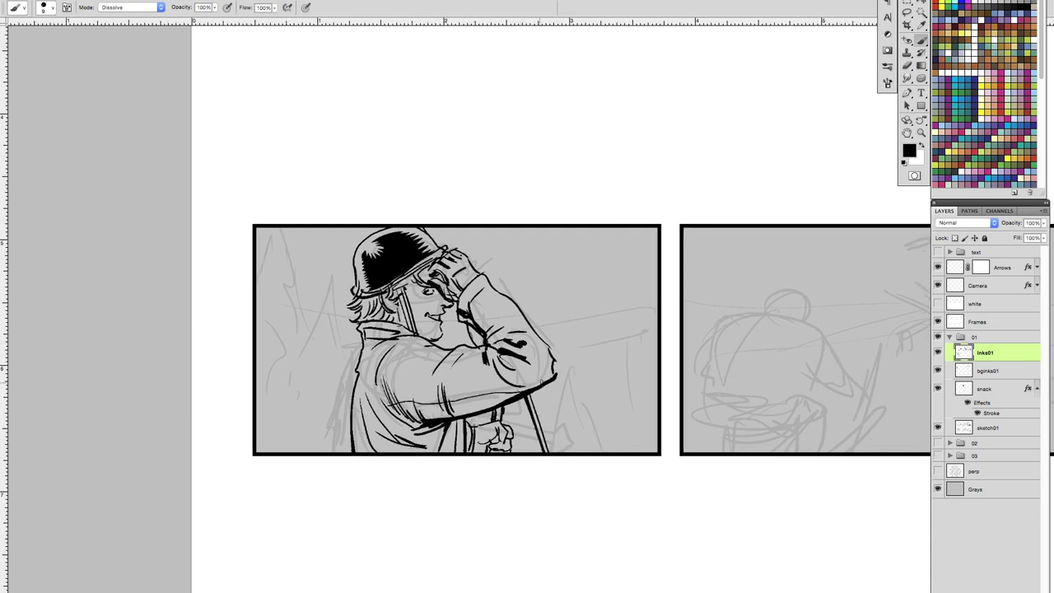
pyautogui.moveTo(467, 420); pyautogui.dragTo(466, 453)
pyautogui.moveTo(357, 372); pyautogui.dragTo(347, 395)
pyautogui.moveTo(352, 392); pyautogui.dragTo(334, 451)
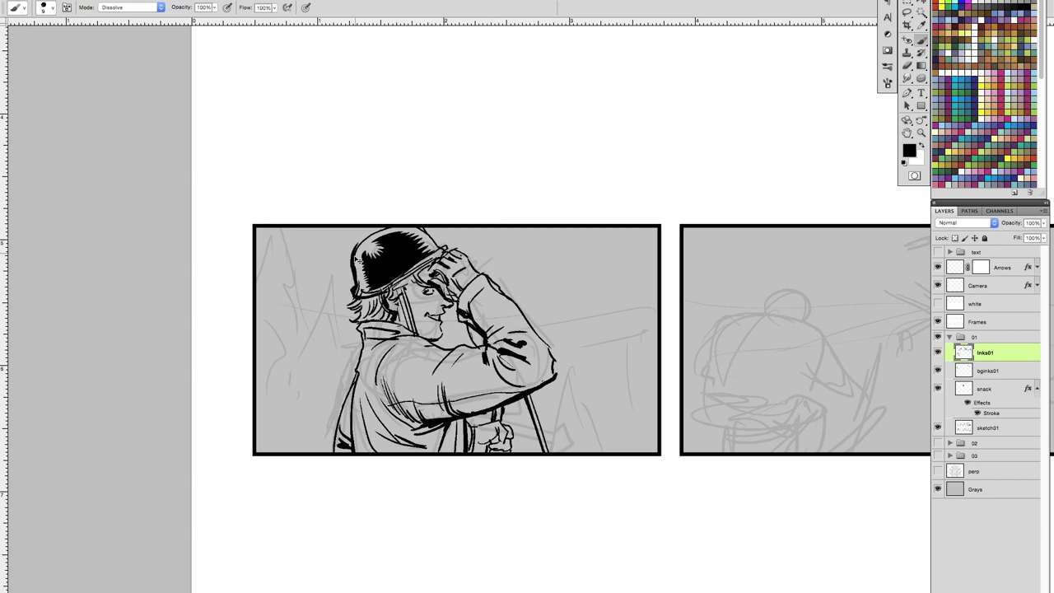
# - With a larger brush, ink dark pine trees on both sides of the panel
pyautogui.moveTo(558, 477); pyautogui.dragTo(646, 507)
pyautogui.press(']')
pyautogui.press(']')
pyautogui.press(']')
pyautogui.moveTo(357, 262)
pyautogui.mouseDown()
pyautogui.moveTo(367, 342)
pyautogui.moveTo(381, 356)
pyautogui.mouseUp()
pyautogui.moveTo(372, 290)
pyautogui.mouseDown()
pyautogui.moveTo(407, 445)
pyautogui.moveTo(363, 486)
pyautogui.mouseUp()
pyautogui.moveTo(407, 295); pyautogui.dragTo(383, 450)
pyautogui.moveTo(429, 339); pyautogui.dragTo(419, 428)
pyautogui.moveTo(437, 392); pyautogui.dragTo(422, 437)
pyautogui.moveTo(617, 462)
pyautogui.mouseDown()
pyautogui.moveTo(543, 452)
pyautogui.moveTo(550, 475)
pyautogui.mouseUp()
pyautogui.moveTo(600, 364); pyautogui.dragTo(610, 476)
pyautogui.moveTo(576, 402); pyautogui.dragTo(569, 460)
# - On bginks01, ink distant hills and ridges behind the trees in the lower-left panel
pyautogui.press('z')
pyautogui.keyDown('alt'); pyautogui.click(635, 465); pyautogui.keyUp('alt')
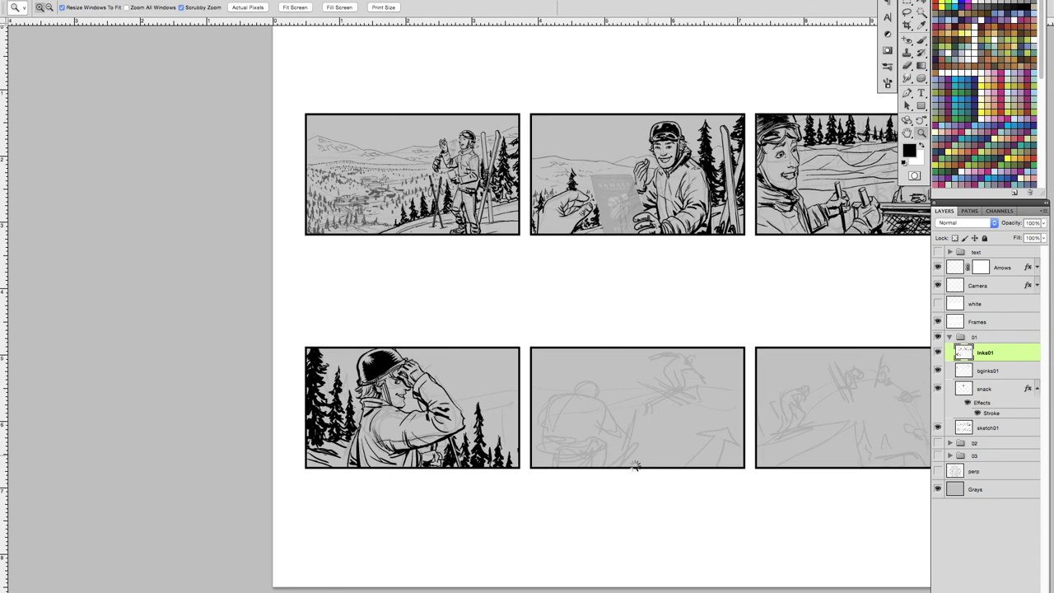
pyautogui.press('b')
pyautogui.click(989, 370)
pyautogui.moveTo(451, 454); pyautogui.dragTo(540, 420)
pyautogui.moveTo(422, 410); pyautogui.dragTo(542, 400)
pyautogui.moveTo(447, 412); pyautogui.dragTo(488, 400)
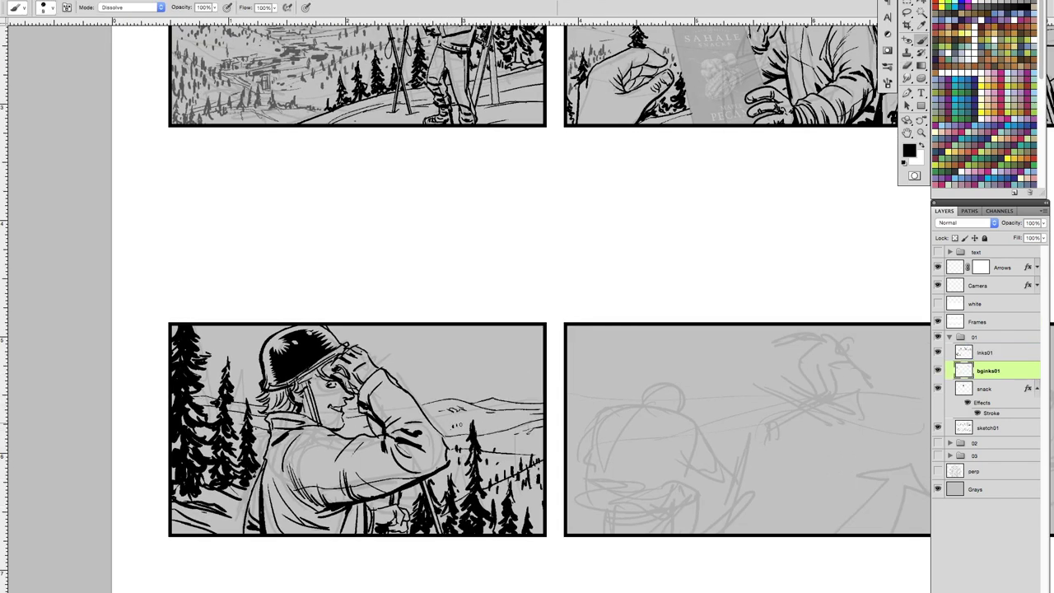
pyautogui.press('z')
pyautogui.keyDown('alt'); pyautogui.click(345, 403); pyautogui.keyUp('alt')
pyautogui.press('b')
pyautogui.keyDown('ctrl'); pyautogui.click(353, 416); pyautogui.keyUp('ctrl')
# - On inks01, ink the lower-middle skier's head outline, back and jacket
pyautogui.click(988, 352)
pyautogui.moveTo(354, 392); pyautogui.dragTo(213, 373)
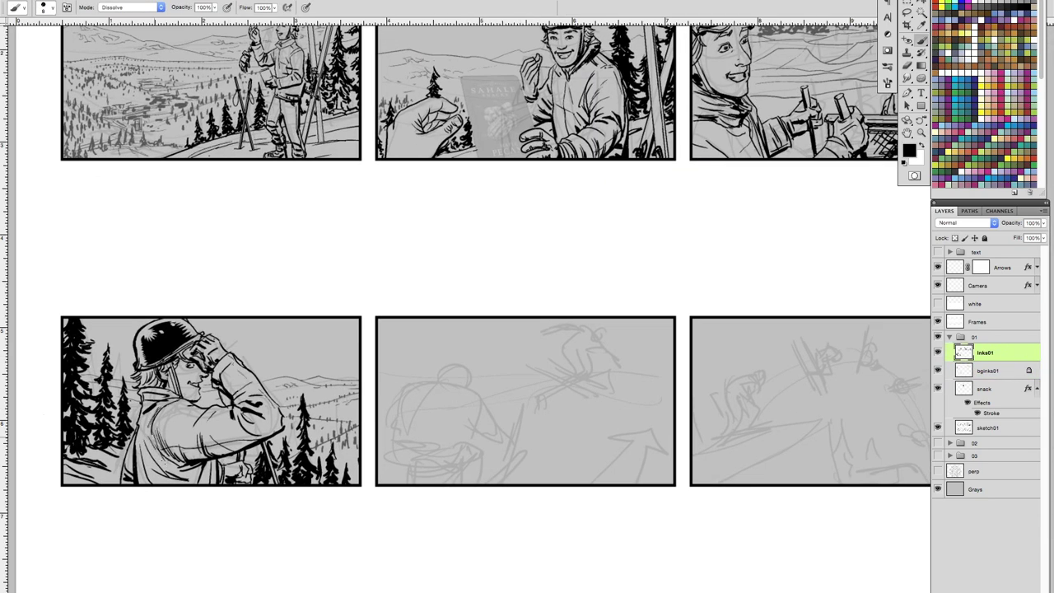
pyautogui.moveTo(584, 452); pyautogui.dragTo(555, 463)
pyautogui.moveTo(404, 393); pyautogui.dragTo(430, 438)
pyautogui.moveTo(394, 393); pyautogui.dragTo(369, 449)
pyautogui.moveTo(365, 445)
pyautogui.mouseDown()
pyautogui.moveTo(431, 461)
pyautogui.moveTo(425, 489)
pyautogui.mouseUp()
# - Ink the skier's hair, pole, jacket details, leg and knee
pyautogui.moveTo(437, 367); pyautogui.dragTo(428, 387)
pyautogui.moveTo(494, 247); pyautogui.dragTo(486, 239)
pyautogui.moveTo(401, 355); pyautogui.dragTo(426, 376)
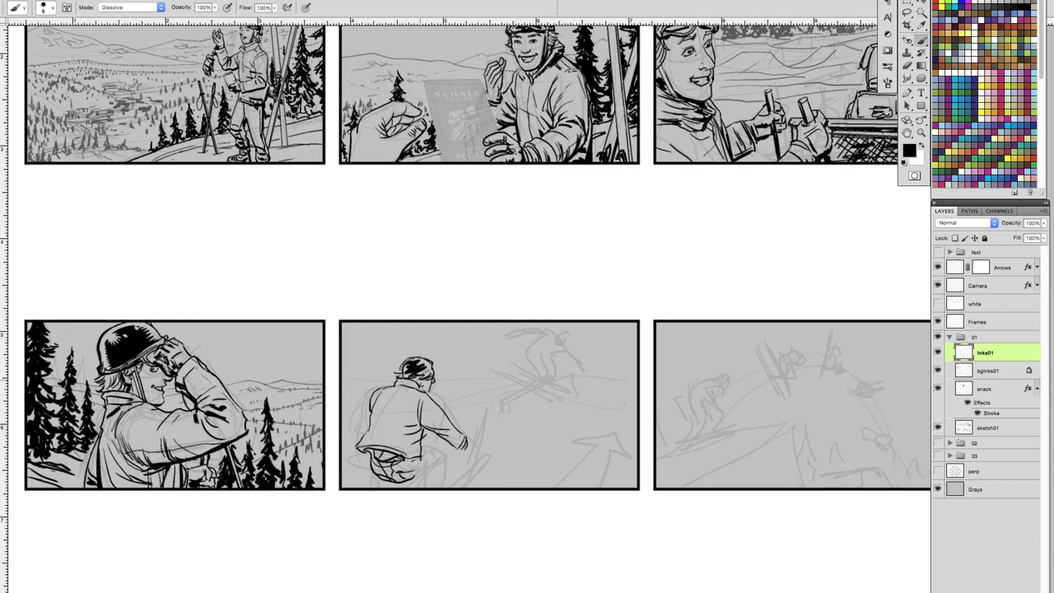
pyautogui.moveTo(494, 247); pyautogui.dragTo(492, 233)
pyautogui.moveTo(477, 417); pyautogui.dragTo(468, 474)
pyautogui.moveTo(397, 466)
pyautogui.mouseDown()
pyautogui.moveTo(442, 458)
pyautogui.moveTo(448, 445)
pyautogui.mouseUp()
pyautogui.moveTo(420, 434)
pyautogui.mouseDown()
pyautogui.moveTo(465, 475)
pyautogui.moveTo(429, 512)
pyautogui.mouseUp()
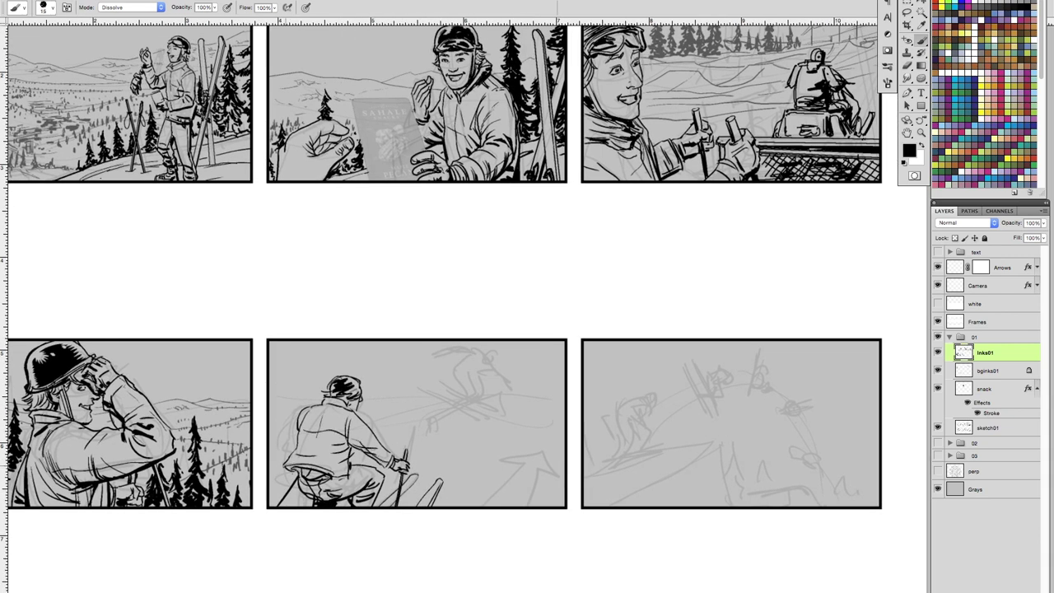
# - Ink a rail, the curved horizon and trees beside the lower-middle skier
pyautogui.moveTo(420, 453); pyautogui.dragTo(425, 447)
pyautogui.moveTo(496, 404); pyautogui.dragTo(424, 436)
pyautogui.moveTo(571, 398)
pyautogui.mouseDown()
pyautogui.moveTo(276, 391)
pyautogui.moveTo(513, 383)
pyautogui.mouseUp()
pyautogui.moveTo(384, 348)
pyautogui.mouseDown()
pyautogui.moveTo(380, 408)
pyautogui.moveTo(407, 372)
pyautogui.moveTo(416, 410)
pyautogui.mouseUp()
pyautogui.moveTo(396, 359)
pyautogui.mouseDown()
pyautogui.moveTo(392, 409)
pyautogui.moveTo(422, 400)
pyautogui.mouseUp()
pyautogui.moveTo(429, 400); pyautogui.dragTo(397, 408)
pyautogui.moveTo(453, 382); pyautogui.dragTo(455, 411)
pyautogui.moveTo(440, 402); pyautogui.dragTo(440, 428)
pyautogui.moveTo(474, 389); pyautogui.dragTo(474, 428)
pyautogui.moveTo(586, 405); pyautogui.dragTo(561, 409)
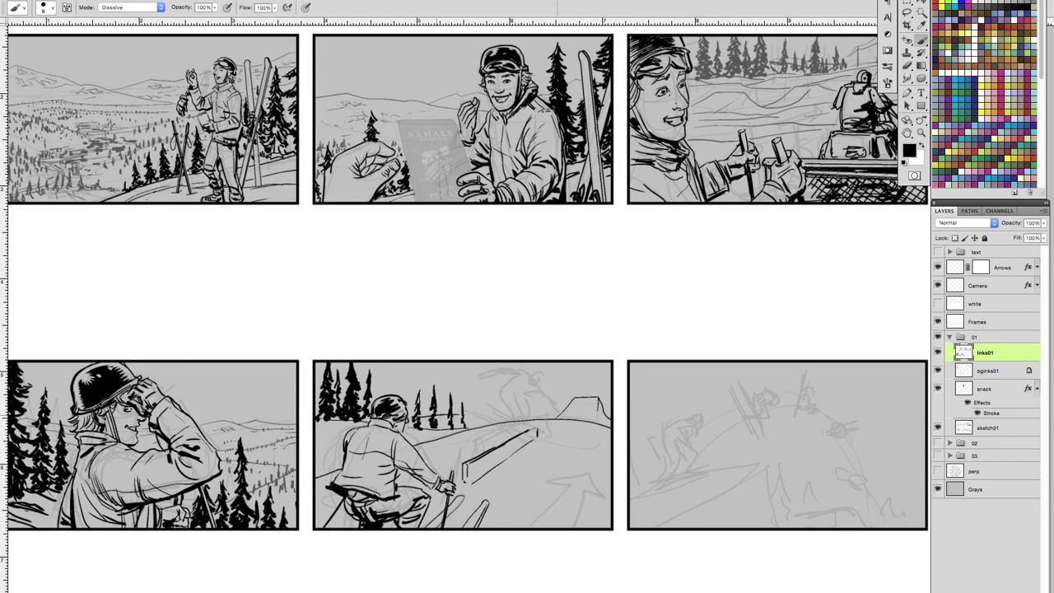
# - On bginks01, ink the horizon, slopes and small trees behind the skier
pyautogui.click(985, 372)
pyautogui.moveTo(371, 375); pyautogui.dragTo(611, 369)
pyautogui.moveTo(401, 387); pyautogui.dragTo(501, 396)
pyautogui.moveTo(528, 390); pyautogui.dragTo(608, 378)
pyautogui.moveTo(428, 367); pyautogui.dragTo(427, 392)
pyautogui.moveTo(412, 379); pyautogui.dragTo(411, 394)
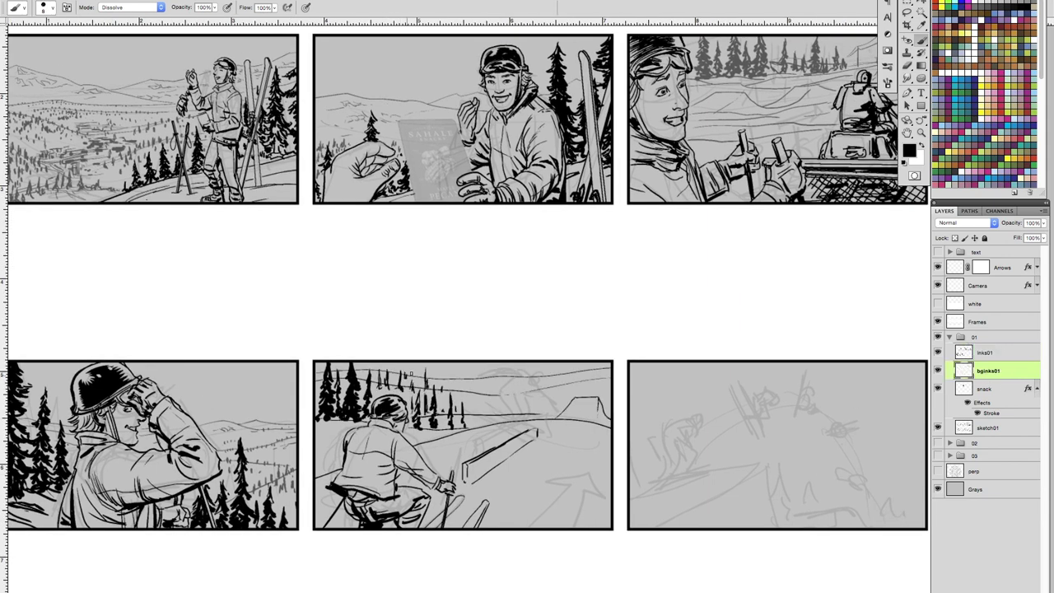
# - Back on inks01, ink the jumping skier's skis, poles and diagonal speed lines
pyautogui.hotkey('alt', ']')
pyautogui.moveTo(486, 423); pyautogui.dragTo(550, 448)
pyautogui.moveTo(506, 397); pyautogui.dragTo(519, 431)
pyautogui.moveTo(505, 387); pyautogui.dragTo(537, 421)
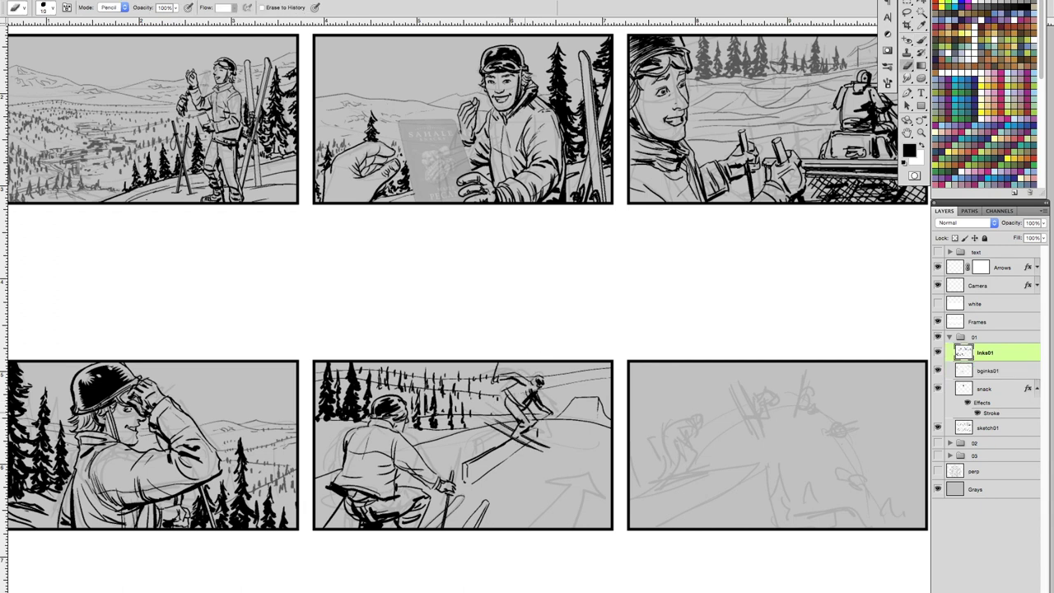
pyautogui.moveTo(528, 449)
pyautogui.mouseDown()
pyautogui.moveTo(565, 455)
pyautogui.moveTo(481, 489)
pyautogui.mouseUp()
pyautogui.moveTo(528, 500); pyautogui.dragTo(505, 529)
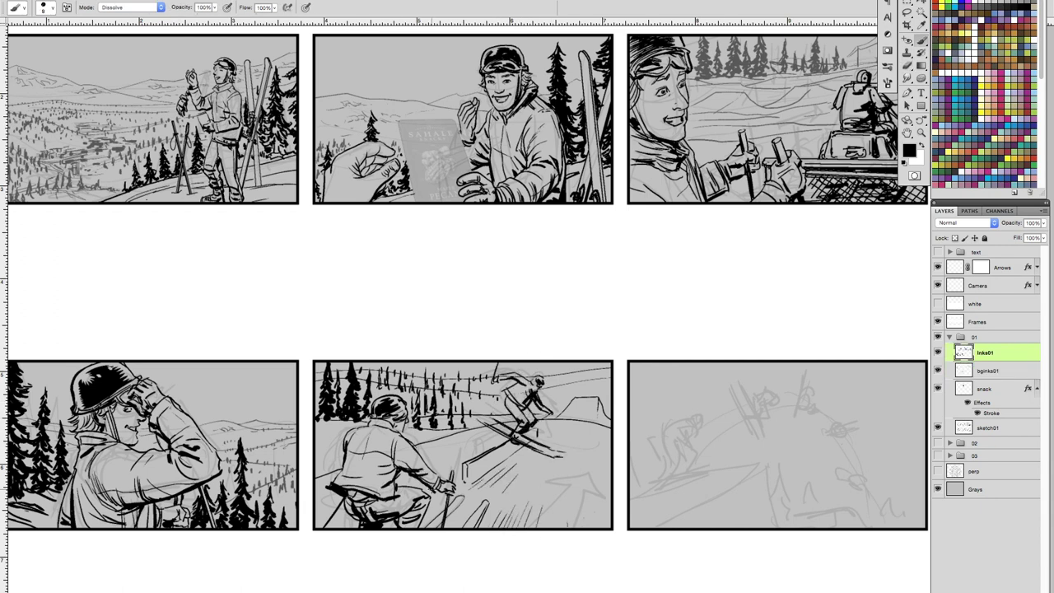
# - Create a 'speed' layer and draw white speed lines in the lower-middle panel
pyautogui.hotkey('ctrl', 'shift', 'n')
pyautogui.write('speed')
pyautogui.press('Return')
pyautogui.press('x')
pyautogui.moveTo(436, 364); pyautogui.dragTo(371, 387)
pyautogui.moveTo(486, 410); pyautogui.dragTo(450, 451)
pyautogui.moveTo(412, 476); pyautogui.dragTo(332, 524)
pyautogui.hotkey('ctrl', '-')
# - Lock the bginks01 layer and return to black ink on inks01
pyautogui.hotkey('alt', '[')
pyautogui.hotkey('alt', '[')
pyautogui.press('/')
pyautogui.press('x')
pyautogui.hotkey('ctrl', '+')
pyautogui.hotkey('alt', ']')
# - Ink the ridge lines and trees in the lower-right panel
pyautogui.moveTo(517, 446); pyautogui.dragTo(435, 495)
pyautogui.moveTo(384, 465)
pyautogui.mouseDown()
pyautogui.moveTo(554, 471)
pyautogui.moveTo(558, 495)
pyautogui.mouseUp()
pyautogui.moveTo(632, 495); pyautogui.dragTo(710, 486)
pyautogui.moveTo(562, 430); pyautogui.dragTo(566, 494)
pyautogui.moveTo(592, 444)
pyautogui.mouseDown()
pyautogui.moveTo(594, 494)
pyautogui.moveTo(615, 496)
pyautogui.mouseUp()
pyautogui.moveTo(722, 483); pyautogui.dragTo(725, 496)
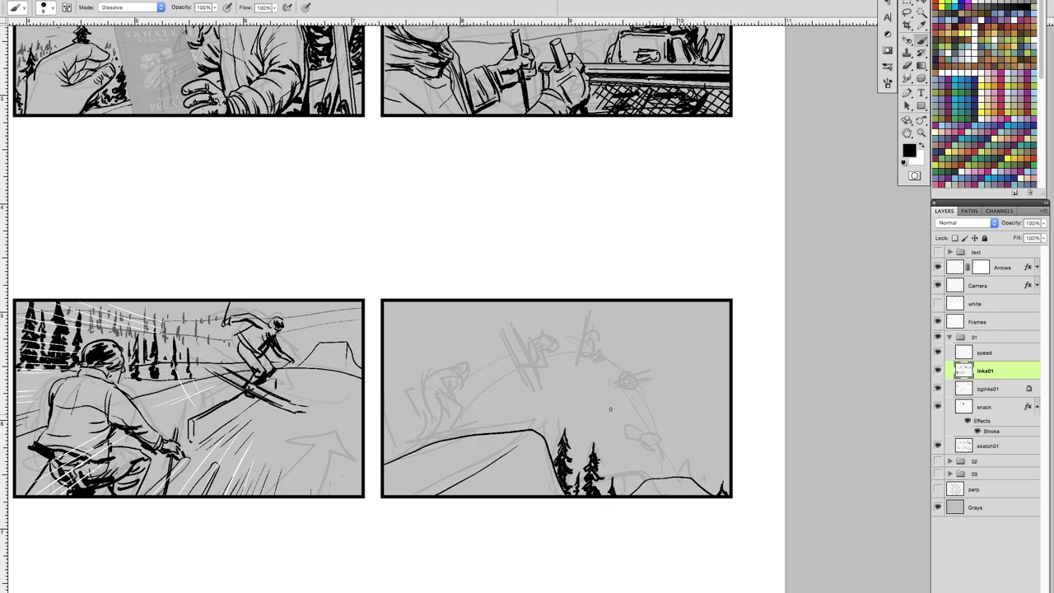
# - Ink the crouching skier at the jump's lip with detail and diagonal lines
pyautogui.moveTo(458, 399); pyautogui.dragTo(443, 436)
pyautogui.moveTo(412, 395); pyautogui.dragTo(429, 444)
pyautogui.moveTo(387, 459); pyautogui.dragTo(495, 427)
pyautogui.moveTo(398, 367); pyautogui.dragTo(453, 362)
pyautogui.moveTo(423, 452); pyautogui.dragTo(452, 440)
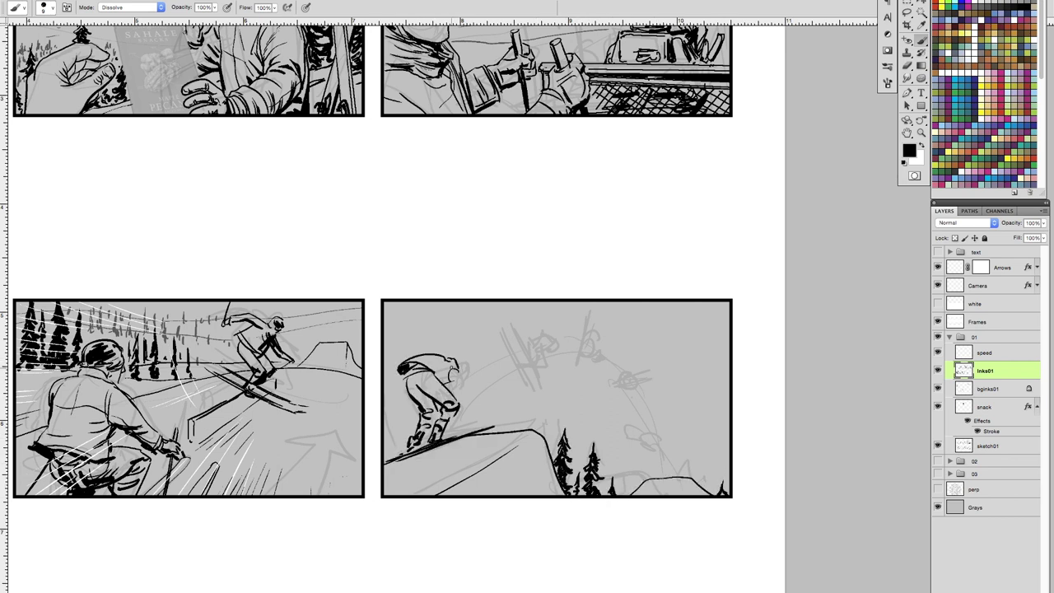
pyautogui.moveTo(388, 432); pyautogui.dragTo(455, 412)
pyautogui.moveTo(475, 361); pyautogui.dragTo(445, 407)
pyautogui.moveTo(498, 330)
pyautogui.mouseDown()
pyautogui.moveTo(532, 388)
pyautogui.moveTo(547, 387)
pyautogui.mouseUp()
# - Ink two small airborne skiers, one with crossed skis, between the lines
pyautogui.moveTo(529, 344); pyautogui.dragTo(532, 359)
pyautogui.moveTo(519, 371); pyautogui.dragTo(535, 365)
pyautogui.moveTo(534, 367)
pyautogui.mouseDown()
pyautogui.moveTo(549, 339)
pyautogui.moveTo(596, 362)
pyautogui.mouseUp()
pyautogui.moveTo(591, 308); pyautogui.dragTo(576, 379)
pyautogui.moveTo(582, 356)
pyautogui.mouseDown()
pyautogui.moveTo(570, 379)
pyautogui.moveTo(663, 383)
pyautogui.moveTo(501, 342)
pyautogui.moveTo(510, 392)
pyautogui.moveTo(527, 355)
pyautogui.mouseUp()
pyautogui.moveTo(494, 389); pyautogui.dragTo(533, 424)
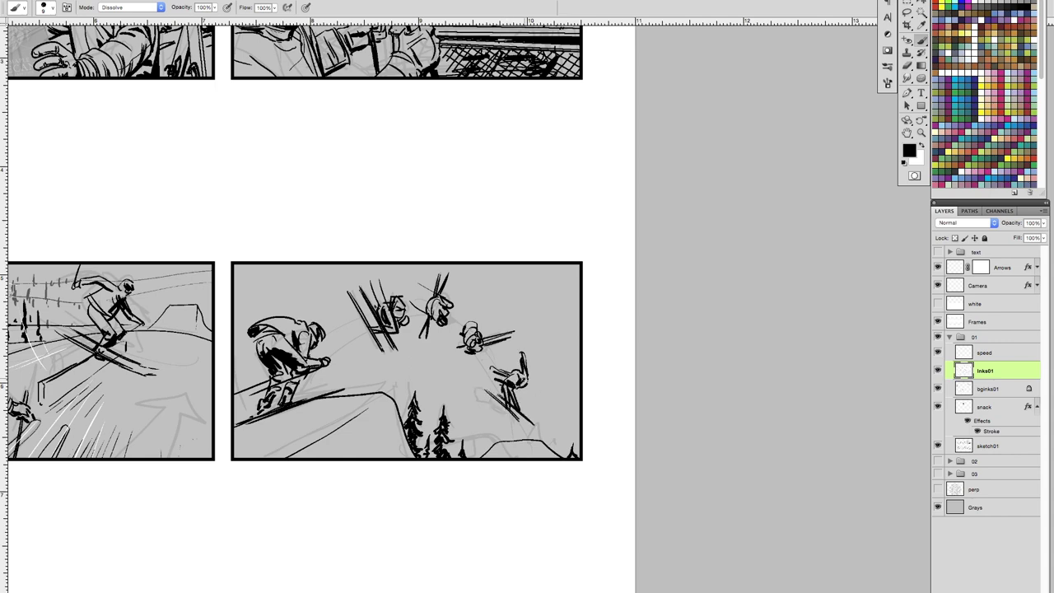
# - Draw white speed lines on the speed layer in the lower-right panel
pyautogui.hotkey('ctrl', '-')
pyautogui.hotkey('alt', ']')
pyautogui.press('x')
pyautogui.moveTo(369, 359); pyautogui.dragTo(429, 342)
pyautogui.moveTo(367, 399); pyautogui.dragTo(489, 378)
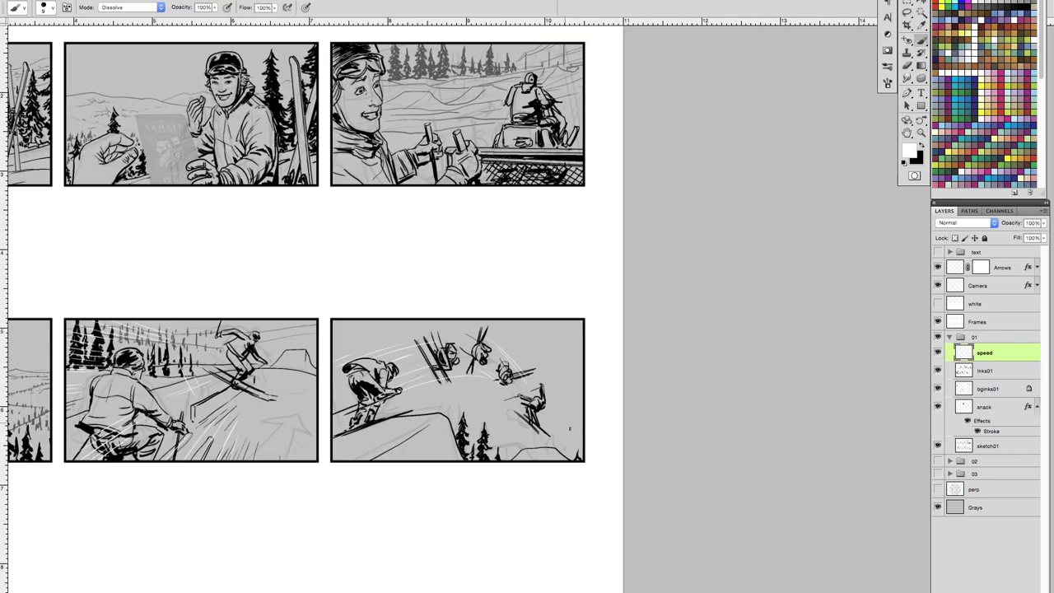
# - Zoom out to review page one, then bring up page two's six sketched panels
pyautogui.press('z')
pyautogui.keyDown('alt'); pyautogui.click(569, 428); pyautogui.keyUp('alt')
pyautogui.click(628, 471)
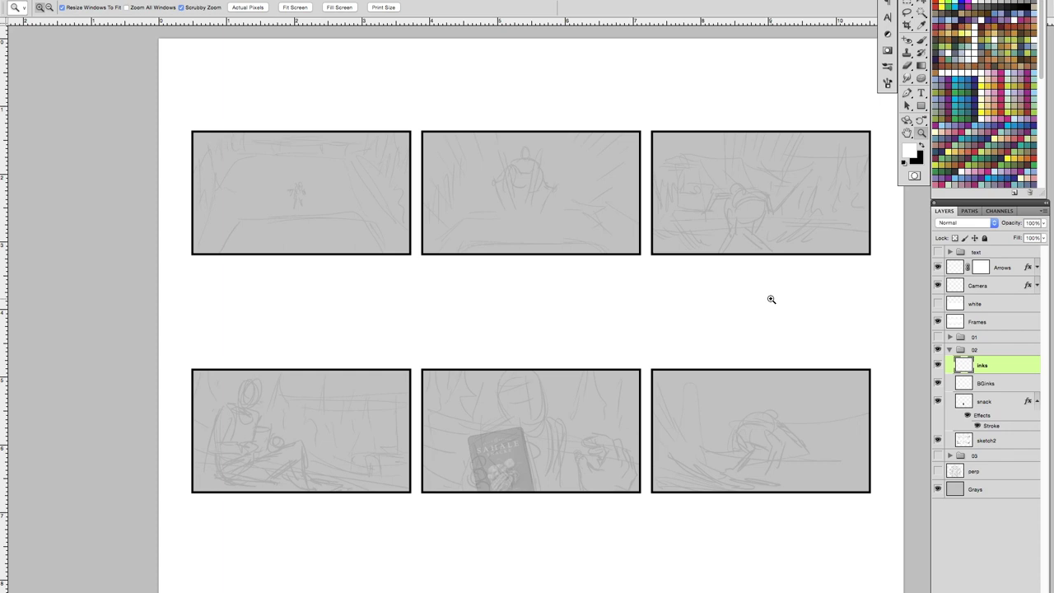
# - Ink the track edges and foreground shape in page two's first panel
pyautogui.press('b')
pyautogui.hotkey('ctrl', '+')
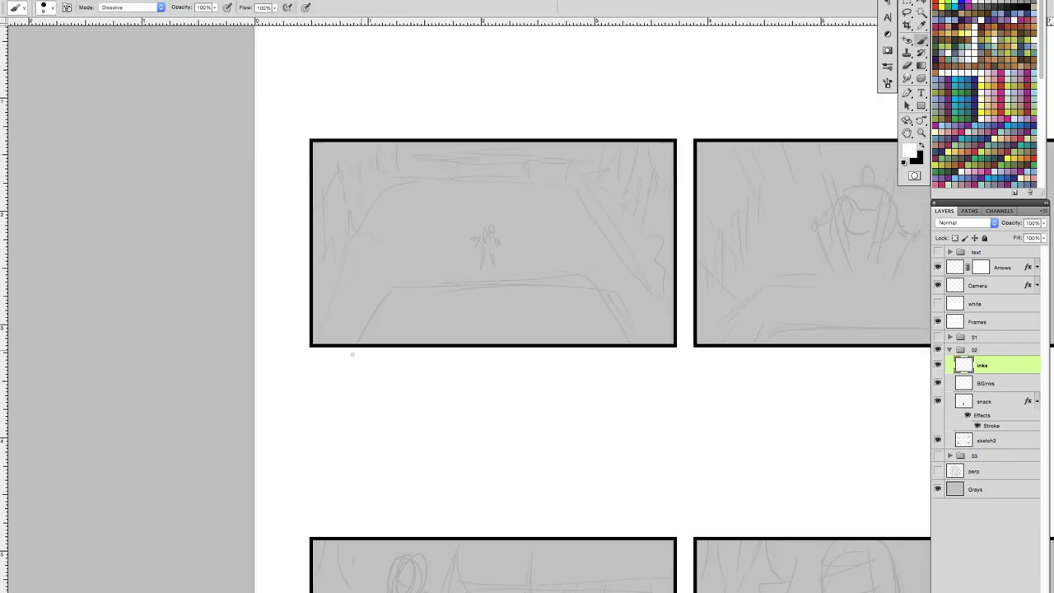
pyautogui.moveTo(358, 399); pyautogui.dragTo(650, 399)
pyautogui.moveTo(313, 323); pyautogui.dragTo(357, 305)
pyautogui.moveTo(673, 333); pyautogui.dragTo(603, 297)
pyautogui.moveTo(395, 242)
pyautogui.mouseDown()
pyautogui.moveTo(428, 234)
pyautogui.moveTo(619, 273)
pyautogui.mouseUp()
# - Ink more lines across panel one's top and left, plus spruce silhouettes
pyautogui.moveTo(408, 216); pyautogui.dragTo(568, 215)
pyautogui.moveTo(317, 289); pyautogui.dragTo(359, 262)
pyautogui.moveTo(387, 224); pyautogui.dragTo(344, 251)
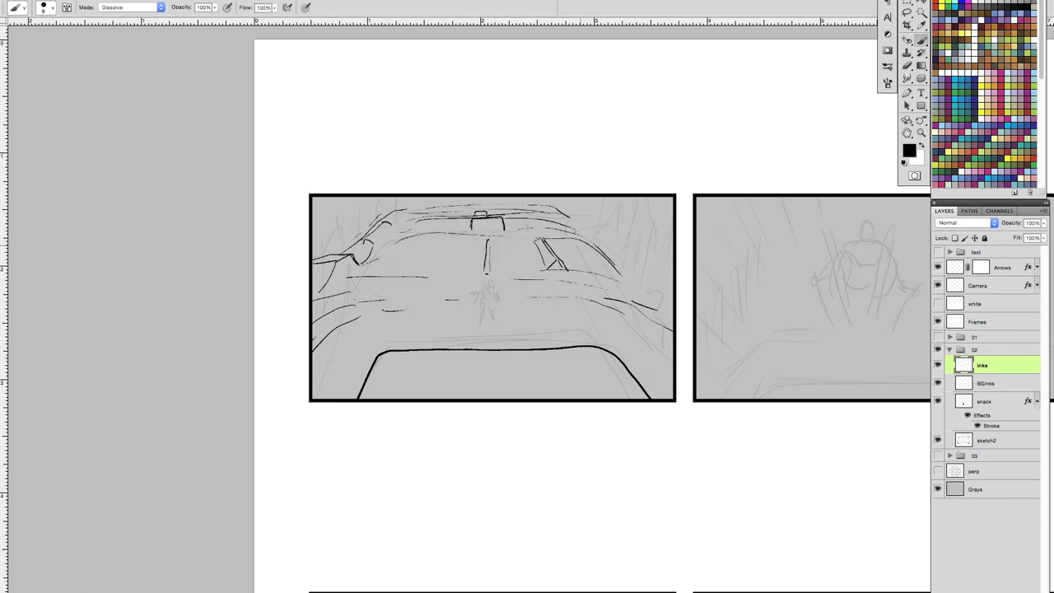
pyautogui.moveTo(643, 200)
pyautogui.mouseDown()
pyautogui.moveTo(653, 227)
pyautogui.moveTo(599, 209)
pyautogui.mouseUp()
pyautogui.moveTo(320, 198)
pyautogui.mouseDown()
pyautogui.moveTo(323, 231)
pyautogui.moveTo(375, 222)
pyautogui.mouseUp()
# - Hatch both sides of the first panel
pyautogui.hscroll(2, 473, 301)
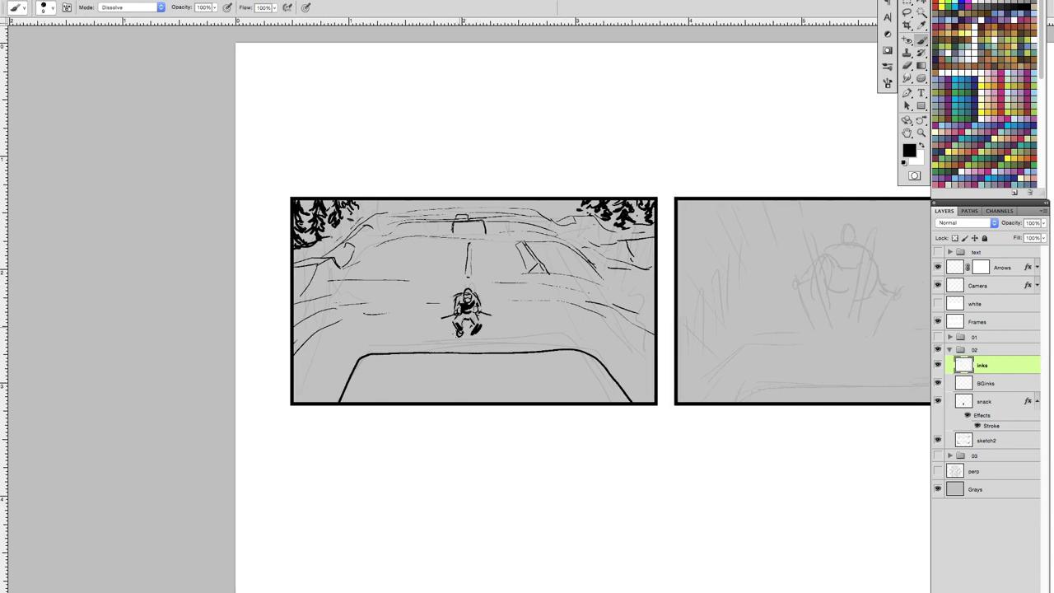
pyautogui.moveTo(626, 309); pyautogui.dragTo(655, 334)
pyautogui.moveTo(296, 307)
pyautogui.mouseDown()
pyautogui.moveTo(334, 330)
pyautogui.moveTo(337, 383)
pyautogui.mouseUp()
pyautogui.hotkey('ctrl', '-')
# - Ink panel two's jump lip, and use the Pencil for two skis with bindings
pyautogui.hotkey('ctrl', '+')
pyautogui.moveTo(468, 276); pyautogui.dragTo(616, 261)
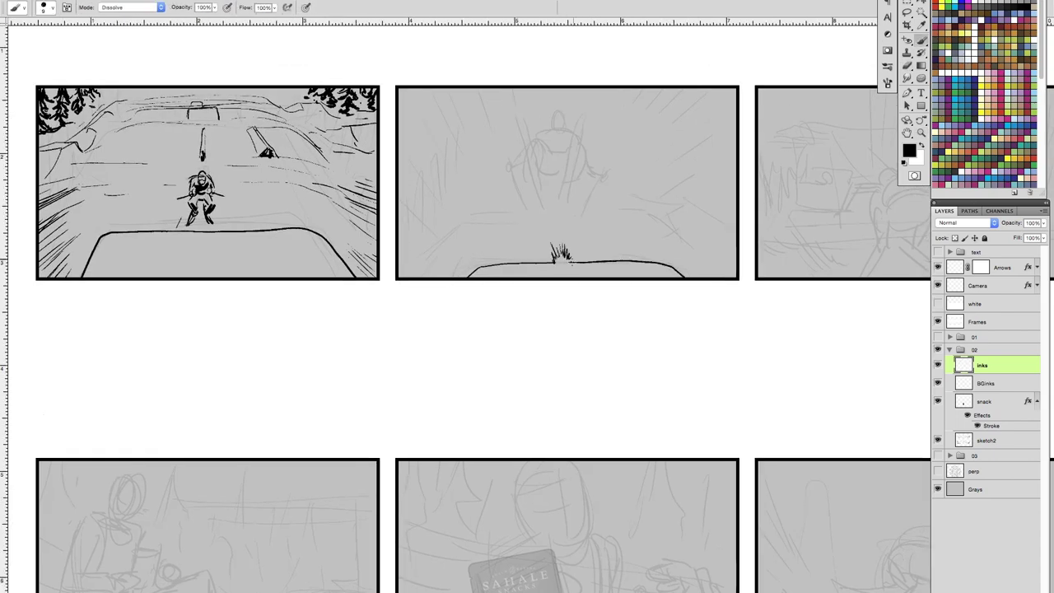
pyautogui.hotkey('shift', 'b')
pyautogui.moveTo(508, 89); pyautogui.dragTo(549, 207)
pyautogui.moveTo(590, 89); pyautogui.dragTo(563, 208)
pyautogui.moveTo(604, 89); pyautogui.dragTo(570, 207)
pyautogui.moveTo(535, 135); pyautogui.dragTo(540, 165)
# - With the textured brush, fill the figure's body and thicken the skis
pyautogui.hotkey('shift', 'b')
pyautogui.moveTo(532, 117); pyautogui.dragTo(569, 178)
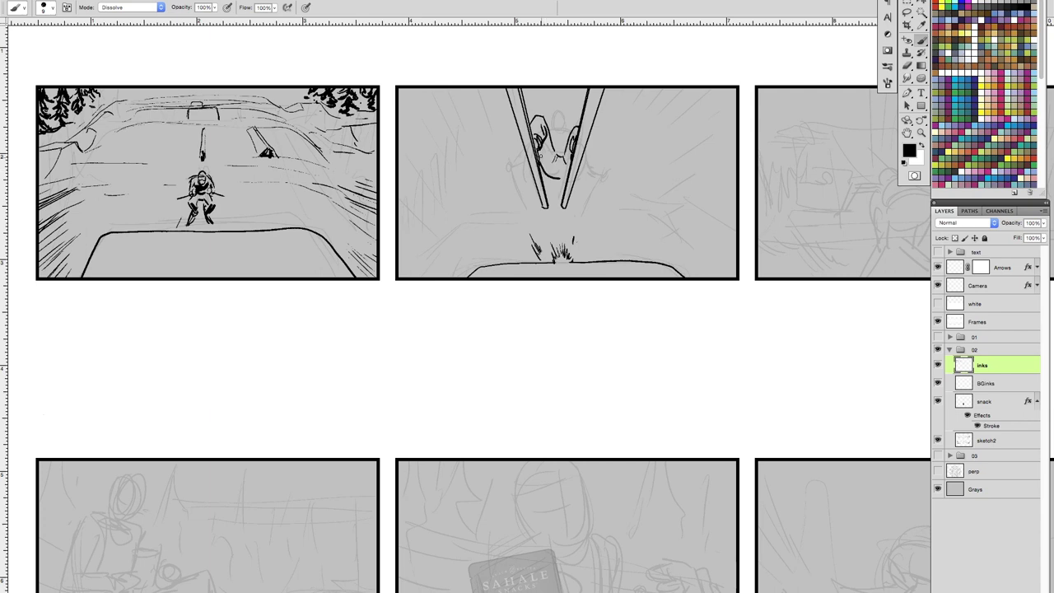
pyautogui.moveTo(509, 84); pyautogui.dragTo(540, 188)
pyautogui.moveTo(604, 89); pyautogui.dragTo(573, 166)
pyautogui.moveTo(592, 110); pyautogui.dragTo(575, 183)
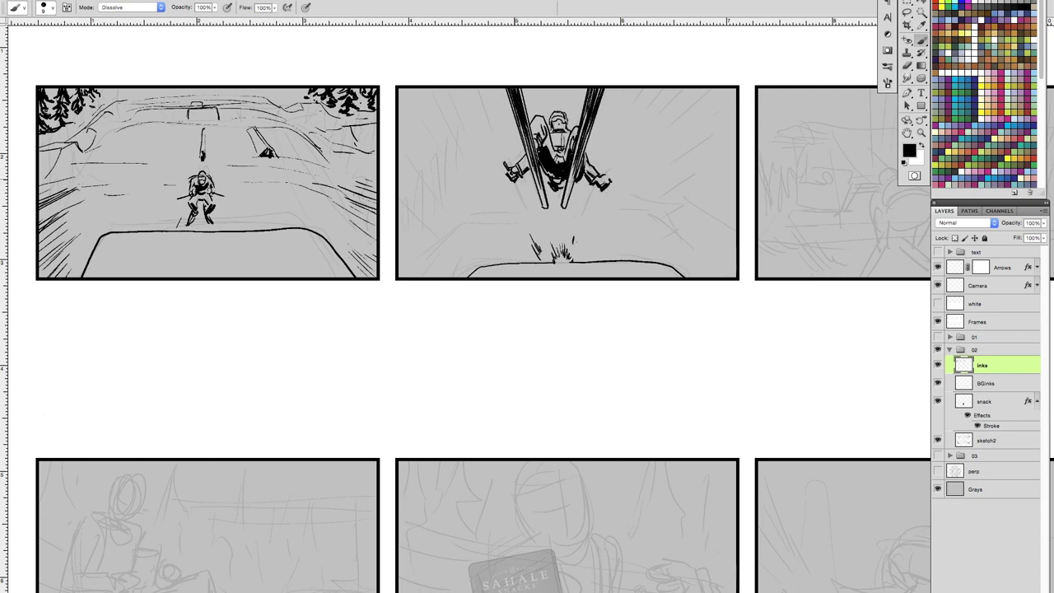
# - Create a 'speed' layer and draw white speed lines in panel two
pyautogui.hotkey('ctrl', 'shift', 'n')
pyautogui.write('speed')
pyautogui.press('Return')
pyautogui.press('x')
pyautogui.moveTo(332, 290); pyautogui.dragTo(369, 265)
pyautogui.moveTo(333, 175)
pyautogui.mouseDown()
pyautogui.moveTo(393, 119)
pyautogui.moveTo(407, 147)
pyautogui.mouseUp()
# - Radiate more white speed lines around the overhead skier
pyautogui.moveTo(470, 262); pyautogui.dragTo(464, 234)
pyautogui.moveTo(504, 265); pyautogui.dragTo(501, 221)
pyautogui.moveTo(560, 117); pyautogui.dragTo(551, 137)
pyautogui.moveTo(618, 117); pyautogui.dragTo(596, 150)
pyautogui.moveTo(670, 149); pyautogui.dragTo(626, 198)
pyautogui.moveTo(613, 254)
pyautogui.mouseDown()
pyautogui.moveTo(670, 265)
pyautogui.moveTo(585, 310)
pyautogui.mouseUp()
pyautogui.hotkey('alt', '[')
# - In black ink, detail the skier's figure, second leg, cap brim and raised ski pole with hand
pyautogui.press('x')
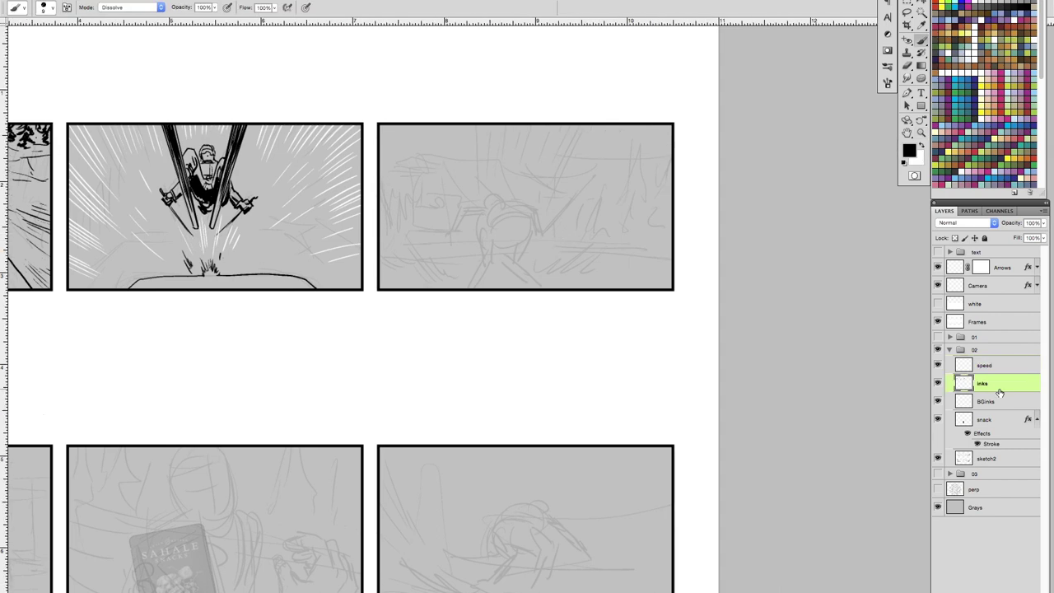
pyautogui.moveTo(491, 216); pyautogui.dragTo(519, 206)
pyautogui.moveTo(504, 260); pyautogui.dragTo(504, 281)
pyautogui.moveTo(491, 216); pyautogui.dragTo(522, 215)
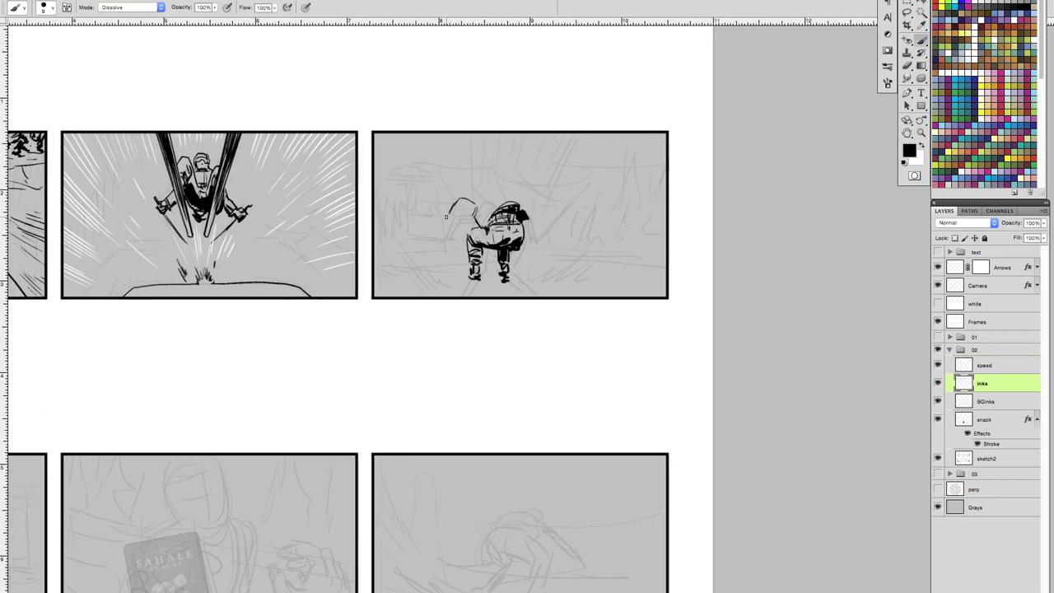
pyautogui.moveTo(443, 214); pyautogui.dragTo(451, 224)
pyautogui.moveTo(420, 146)
pyautogui.mouseDown()
pyautogui.moveTo(453, 227)
pyautogui.moveTo(450, 216)
pyautogui.mouseUp()
pyautogui.moveTo(450, 224); pyautogui.dragTo(459, 236)
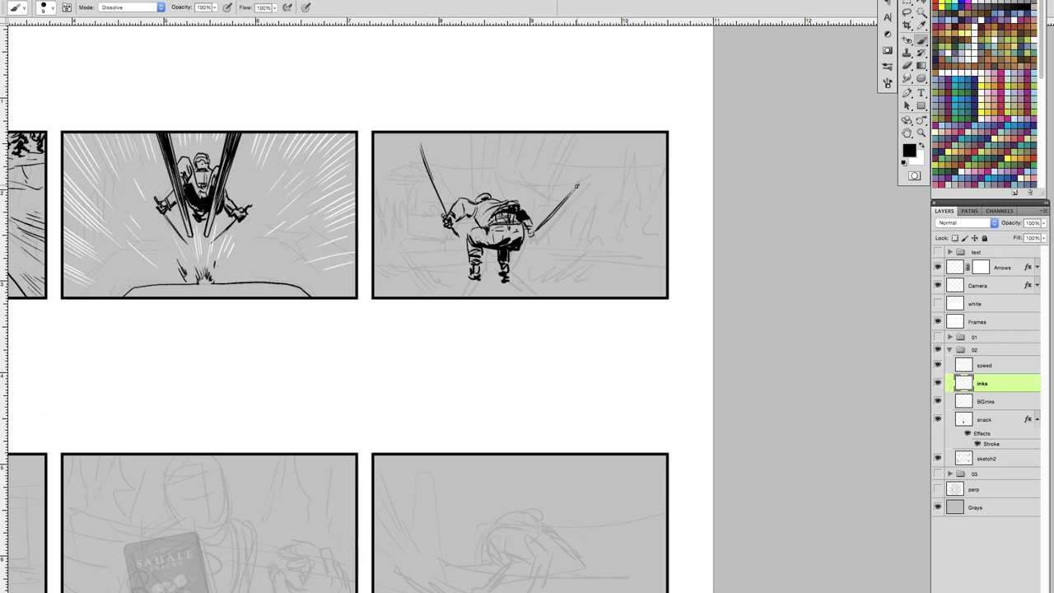
# - Hatch around the skier's feet and ink the ground lines and ridge line behind the figure
pyautogui.moveTo(437, 295); pyautogui.dragTo(460, 252)
pyautogui.moveTo(483, 296); pyautogui.dragTo(491, 287)
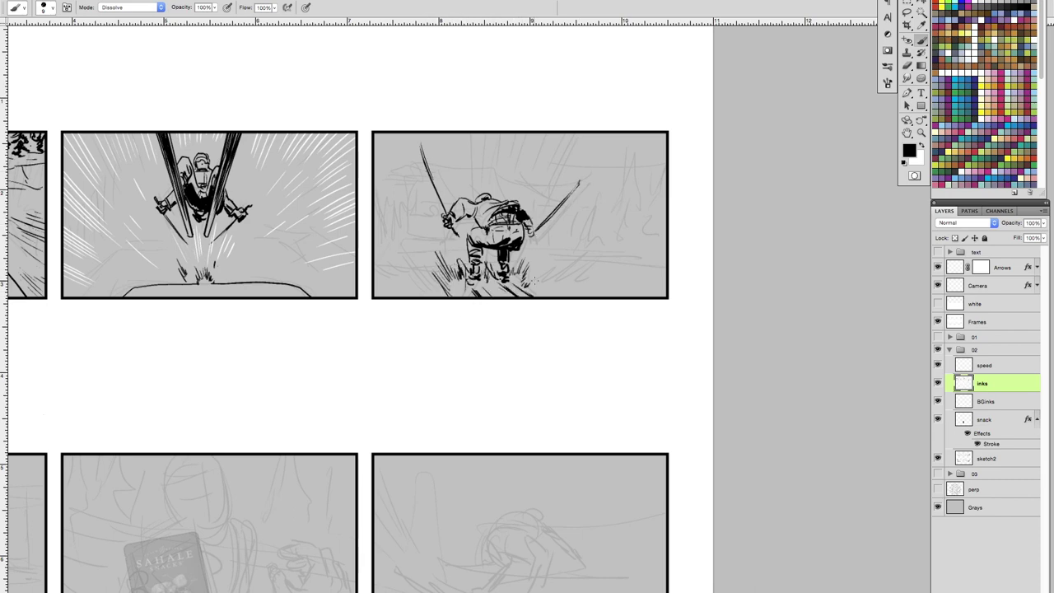
pyautogui.moveTo(554, 262); pyautogui.dragTo(531, 295)
pyautogui.moveTo(386, 290); pyautogui.dragTo(445, 283)
pyautogui.moveTo(531, 298); pyautogui.dragTo(641, 279)
pyautogui.moveTo(374, 261); pyautogui.dragTo(616, 259)
pyautogui.moveTo(377, 259); pyautogui.dragTo(440, 250)
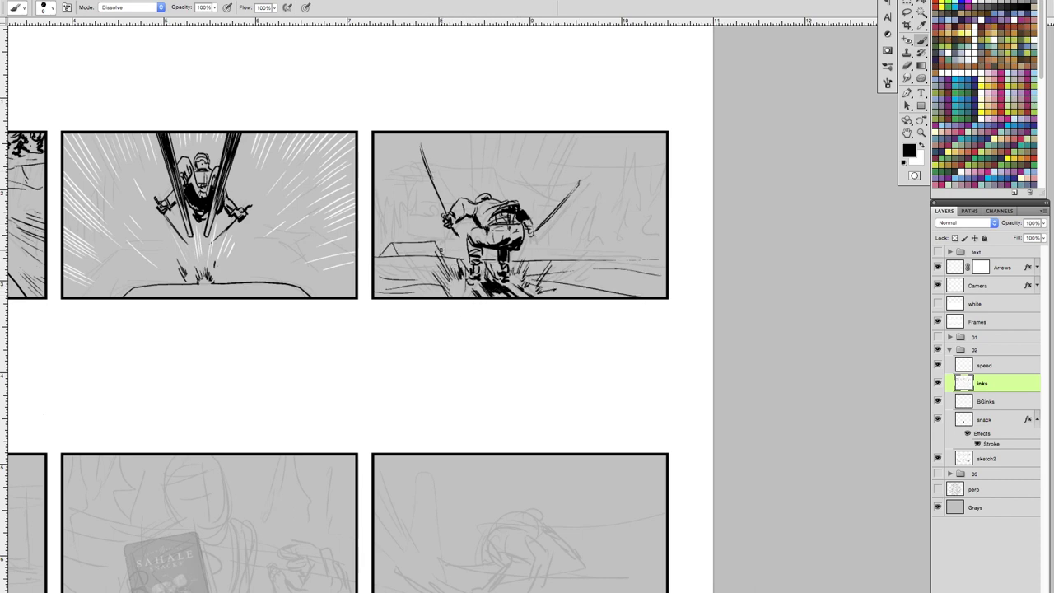
pyautogui.moveTo(519, 257); pyautogui.dragTo(649, 258)
# - Ink a small structure and several pine trees on the right of panel three
pyautogui.moveTo(394, 219); pyautogui.dragTo(428, 241)
pyautogui.moveTo(632, 145)
pyautogui.mouseDown()
pyautogui.moveTo(626, 196)
pyautogui.moveTo(641, 236)
pyautogui.mouseUp()
pyautogui.moveTo(664, 169)
pyautogui.mouseDown()
pyautogui.moveTo(659, 203)
pyautogui.moveTo(638, 230)
pyautogui.mouseUp()
pyautogui.moveTo(628, 180); pyautogui.dragTo(641, 261)
pyautogui.moveTo(577, 195); pyautogui.dragTo(590, 262)
pyautogui.moveTo(538, 232); pyautogui.dragTo(547, 267)
pyautogui.moveTo(566, 227); pyautogui.dragTo(570, 267)
pyautogui.moveTo(590, 236); pyautogui.dragTo(600, 268)
# - Ink the horizon on the BGinks layer and white speed lines on the speed layer, then zoom out
pyautogui.hotkey('alt', '[')
pyautogui.moveTo(354, 201); pyautogui.dragTo(527, 210)
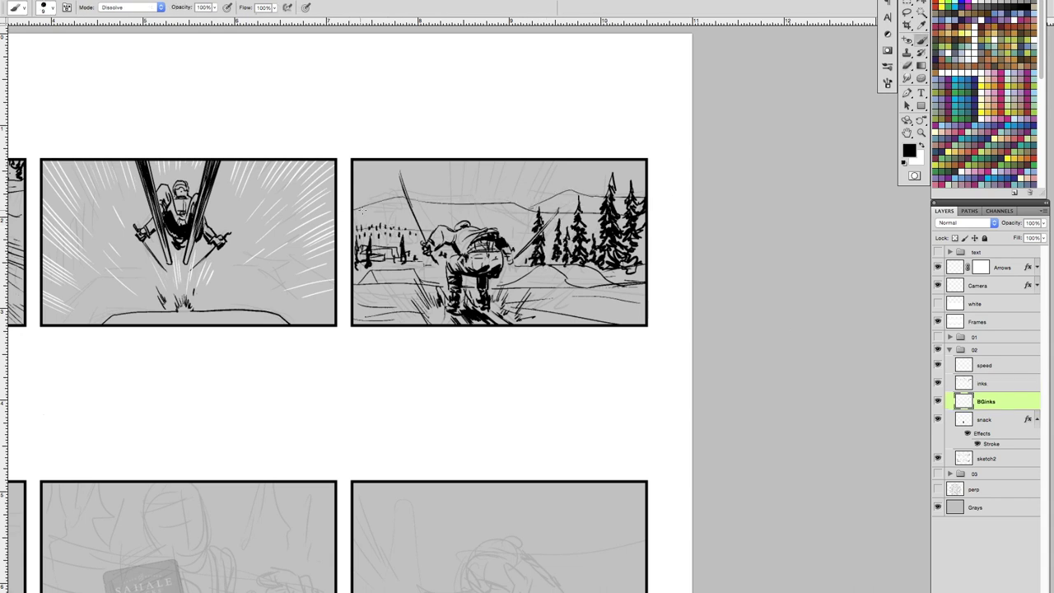
pyautogui.hotkey('alt', ']')
pyautogui.moveTo(532, 174)
pyautogui.mouseDown()
pyautogui.moveTo(569, 247)
pyautogui.moveTo(544, 235)
pyautogui.mouseUp()
pyautogui.press('z')
pyautogui.keyDown('alt'); pyautogui.click(664, 343); pyautogui.keyUp('alt')
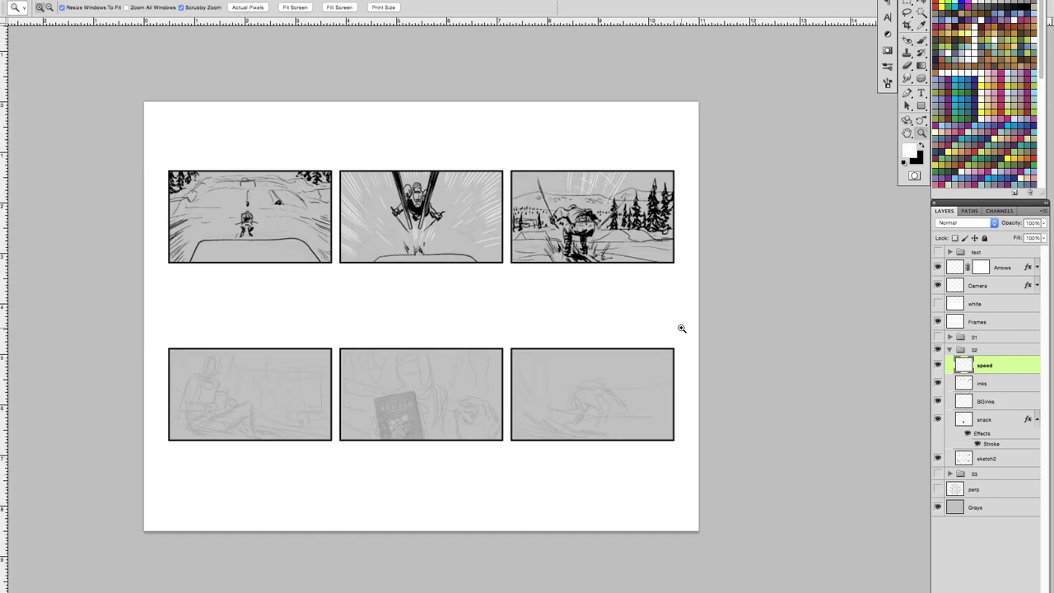
# - On the inks layer, ink the seated figure's back, arm, shoulder and lower body
pyautogui.press('b')
pyautogui.hotkey('alt', '[')
pyautogui.scroll(3, 454, 403)
pyautogui.moveTo(220, 397); pyautogui.dragTo(267, 395)
pyautogui.moveTo(225, 342); pyautogui.dragTo(247, 420)
pyautogui.moveTo(224, 336)
pyautogui.mouseDown()
pyautogui.moveTo(280, 350)
pyautogui.moveTo(212, 397)
pyautogui.mouseUp()
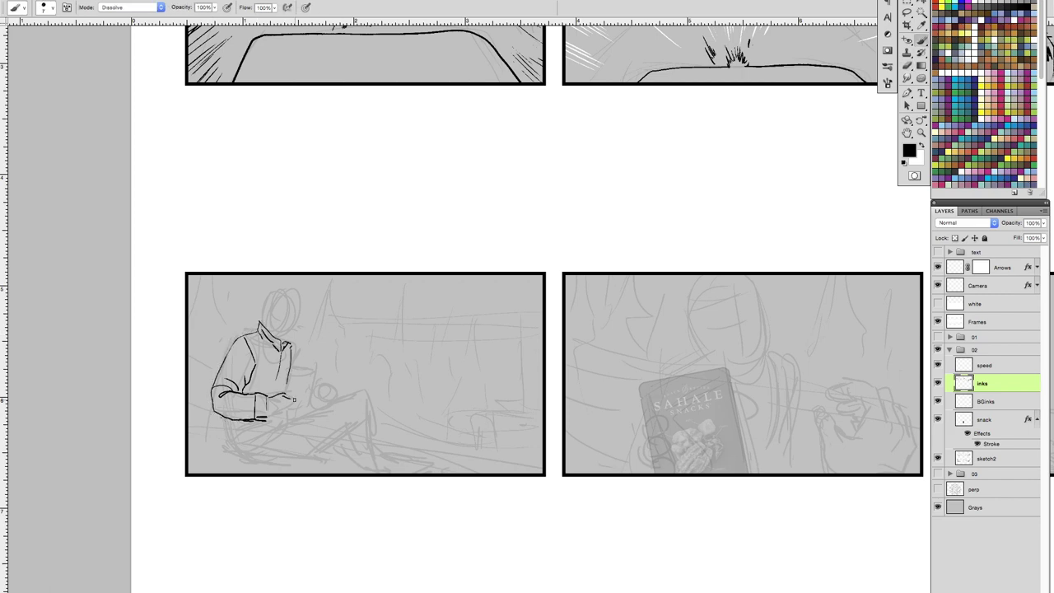
pyautogui.moveTo(221, 414); pyautogui.dragTo(276, 458)
pyautogui.moveTo(288, 418); pyautogui.dragTo(238, 461)
# - Zoom in on the hand panel and ink the back of the hand to the border
pyautogui.press('z')
pyautogui.keyDown('alt'); pyautogui.click(401, 466); pyautogui.keyUp('alt')
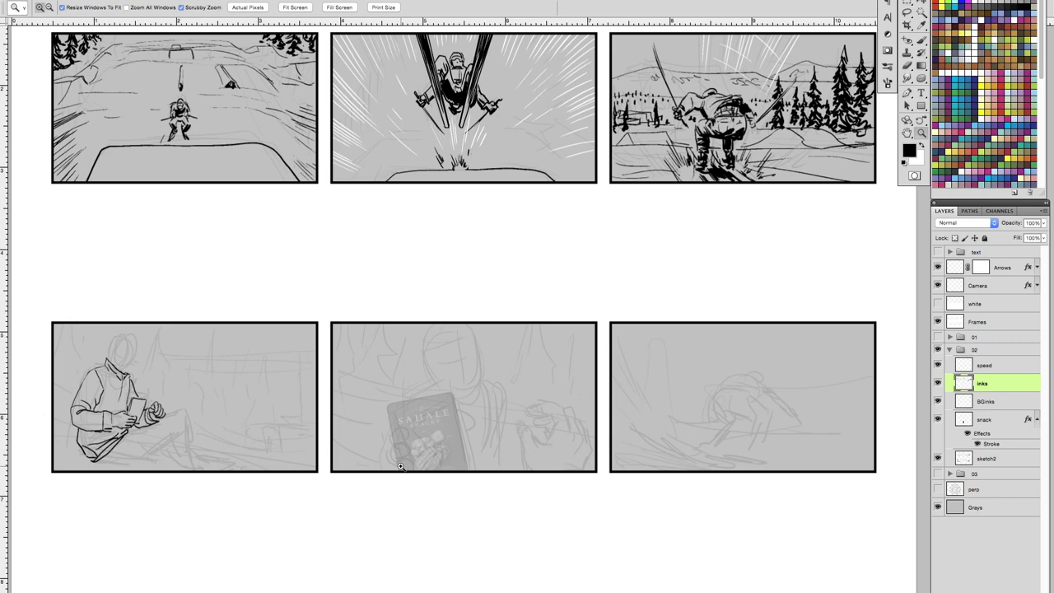
pyautogui.click(584, 446)
pyautogui.press('b')
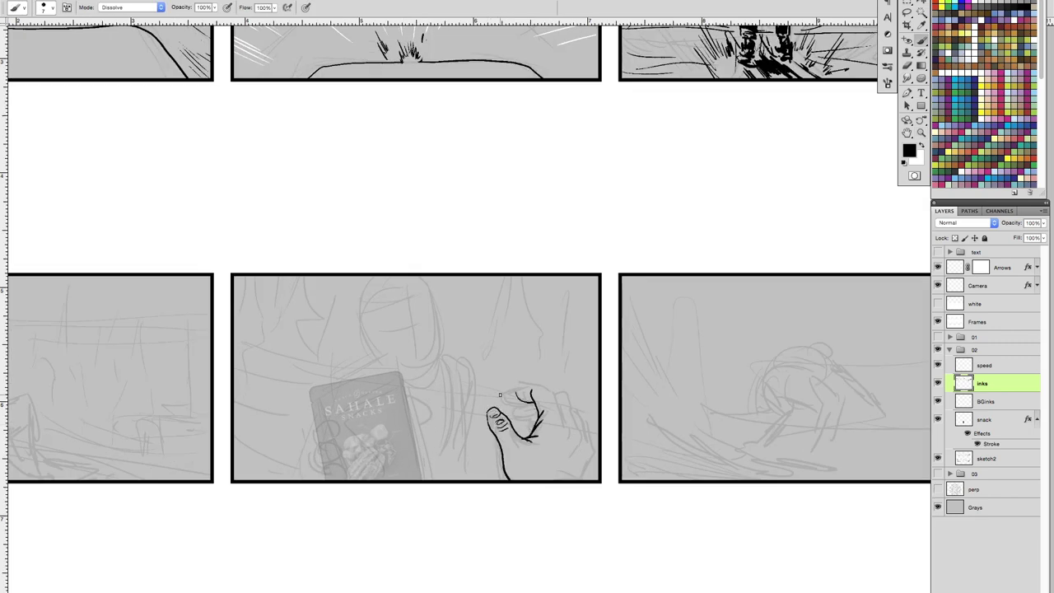
pyautogui.moveTo(565, 386); pyautogui.dragTo(596, 478)
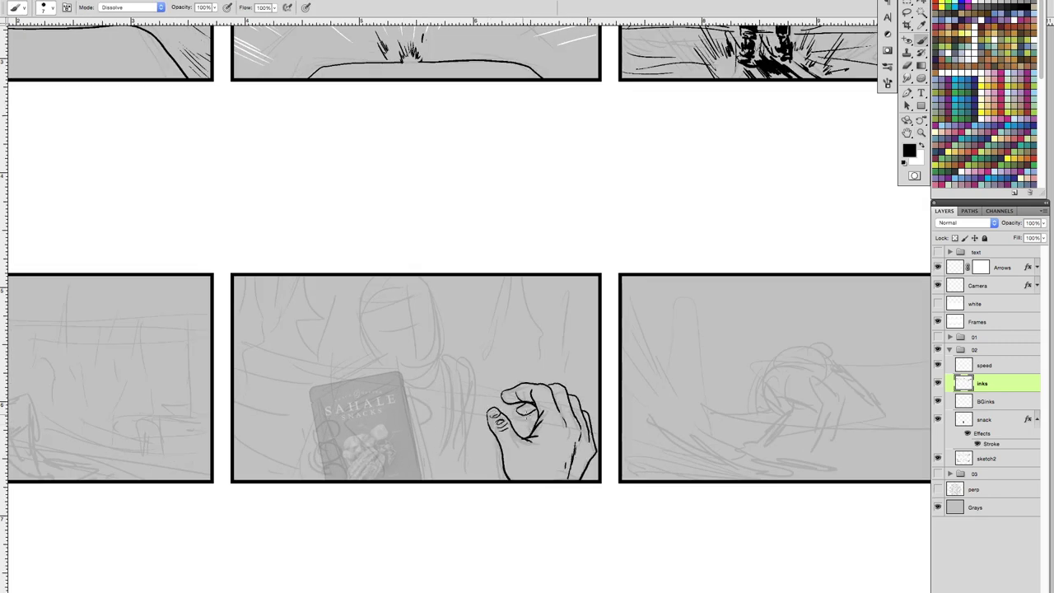
# - Ink straight strokes at the lower left, the figure's bent leg and foot, and bottom lines
pyautogui.scroll(-2, 530, 413)
pyautogui.hscroll(-10, 522, 494)
pyautogui.press('e')
pyautogui.press('b')
pyautogui.moveTo(362, 476); pyautogui.dragTo(239, 383)
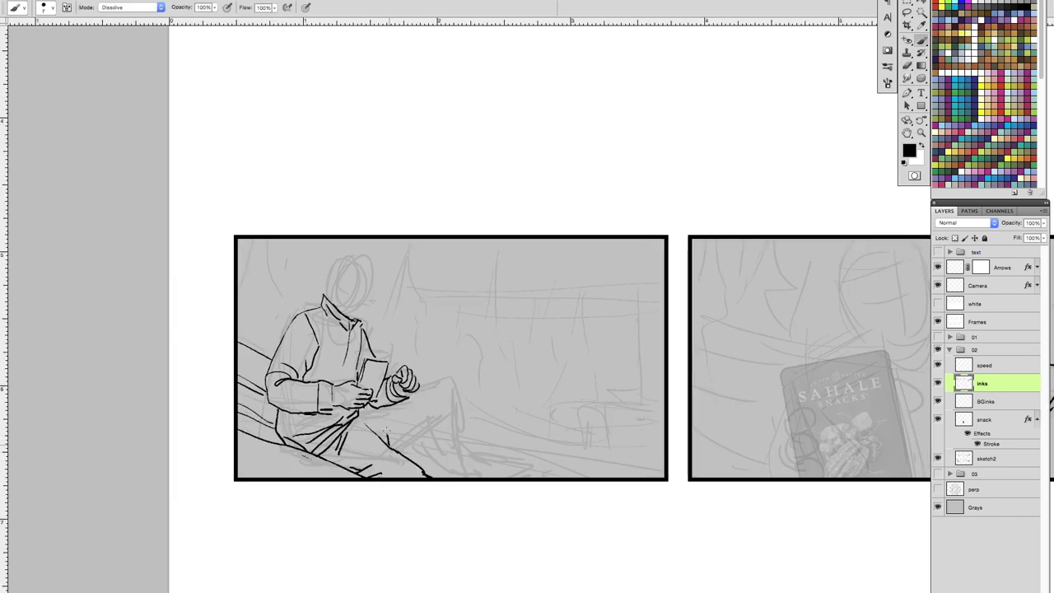
pyautogui.moveTo(386, 431); pyautogui.dragTo(436, 449)
pyautogui.moveTo(420, 388); pyautogui.dragTo(490, 477)
pyautogui.moveTo(451, 435)
pyautogui.mouseDown()
pyautogui.moveTo(663, 461)
pyautogui.moveTo(568, 401)
pyautogui.moveTo(458, 434)
pyautogui.mouseUp()
# - Sketch the seated figure's head shape in grey on the sketch2 layer
pyautogui.scroll(-3, 463, 388)
pyautogui.scroll(4, 529, 381)
pyautogui.hotkey('alt', '[')
pyautogui.hotkey('alt', '[')
pyautogui.hotkey('alt', '[')
pyautogui.moveTo(530, 381)
pyautogui.mouseDown()
pyautogui.moveTo(482, 354)
pyautogui.moveTo(527, 337)
pyautogui.mouseUp()
pyautogui.scroll(-1, 593, 449)
pyautogui.press('v')
pyautogui.scroll(2, 527, 429)
# - Back on inks, ink the face, hair, goggle band and a solid black helmet
pyautogui.hotkey('alt', ']')
pyautogui.hotkey('alt', ']')
pyautogui.hotkey('alt', ']')
pyautogui.press('b')
pyautogui.moveTo(527, 389); pyautogui.dragTo(553, 433)
pyautogui.moveTo(498, 371)
pyautogui.mouseDown()
pyautogui.moveTo(527, 457)
pyautogui.moveTo(585, 383)
pyautogui.mouseUp()
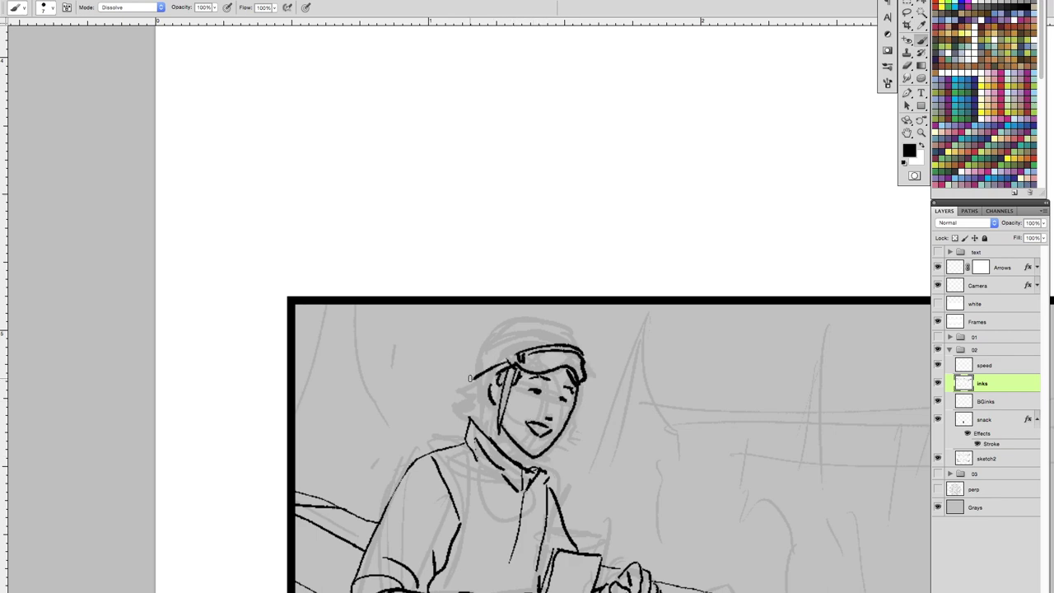
pyautogui.moveTo(473, 354)
pyautogui.mouseDown()
pyautogui.moveTo(575, 350)
pyautogui.moveTo(547, 334)
pyautogui.mouseUp()
pyautogui.moveTo(474, 363); pyautogui.dragTo(461, 416)
pyautogui.moveTo(531, 362)
pyautogui.mouseDown()
pyautogui.moveTo(579, 352)
pyautogui.moveTo(581, 313)
pyautogui.mouseUp()
# - With brush size 15, ink the sleeve, hands and solid black lower leg
pyautogui.hotkey('ctrl', '-')
pyautogui.moveTo(420, 400); pyautogui.dragTo(405, 449)
pyautogui.press(']')
pyautogui.moveTo(444, 441); pyautogui.dragTo(425, 479)
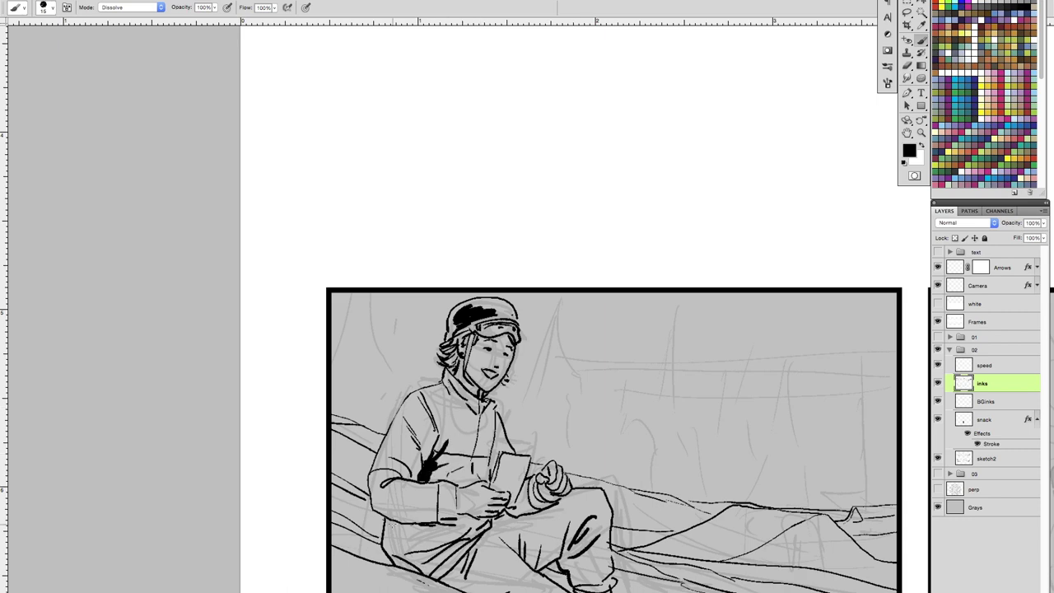
pyautogui.moveTo(388, 518); pyautogui.dragTo(451, 568)
pyautogui.moveTo(468, 493); pyautogui.dragTo(504, 517)
pyautogui.moveTo(392, 527); pyautogui.dragTo(466, 540)
# - Add further ink detail to the sleeve, hands and legs
pyautogui.moveTo(400, 402); pyautogui.dragTo(371, 494)
pyautogui.moveTo(549, 501); pyautogui.dragTo(503, 520)
pyautogui.moveTo(564, 550); pyautogui.dragTo(498, 580)
pyautogui.moveTo(600, 562); pyautogui.dragTo(519, 591)
pyautogui.moveTo(577, 576); pyautogui.dragTo(450, 331)
# - Ink two pine trees at the panel's upper left and zoom out to all six panels
pyautogui.moveTo(354, 329); pyautogui.dragTo(339, 395)
pyautogui.moveTo(363, 353); pyautogui.dragTo(346, 458)
pyautogui.moveTo(416, 329); pyautogui.dragTo(403, 431)
pyautogui.keyDown('alt'); pyautogui.click(391, 414); pyautogui.keyUp('alt')
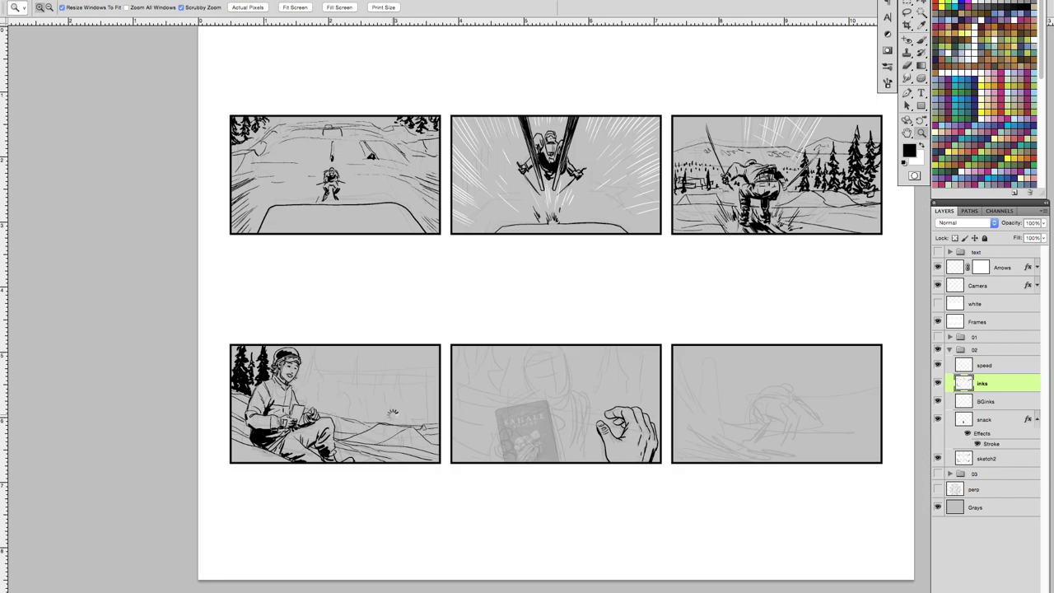
# - Zoom in on the snowboarder panel and ink pine trees beside the snowboarder
pyautogui.click(336, 416)
pyautogui.press('b')
pyautogui.moveTo(391, 290); pyautogui.dragTo(372, 399)
pyautogui.moveTo(394, 349); pyautogui.dragTo(370, 402)
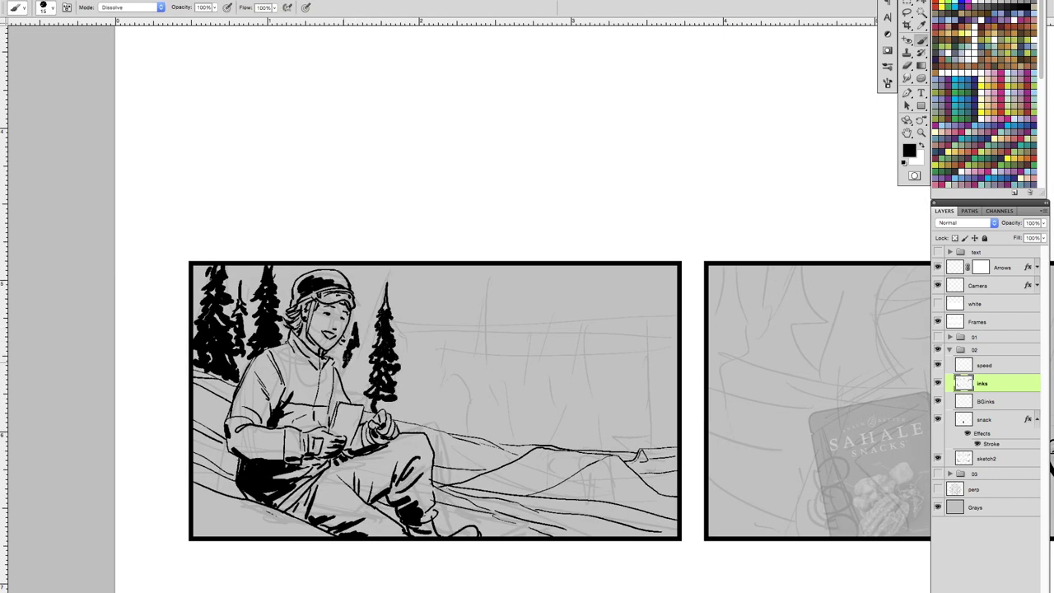
pyautogui.moveTo(351, 323); pyautogui.dragTo(344, 379)
pyautogui.moveTo(362, 338); pyautogui.dragTo(349, 402)
# - Ink pine trees across the middle of the panel behind the snowboarder
pyautogui.moveTo(460, 303); pyautogui.dragTo(452, 395)
pyautogui.moveTo(458, 349); pyautogui.dragTo(474, 438)
pyautogui.moveTo(570, 329); pyautogui.dragTo(560, 444)
pyautogui.moveTo(509, 350); pyautogui.dragTo(505, 444)
pyautogui.moveTo(421, 356)
pyautogui.mouseDown()
pyautogui.moveTo(420, 429)
pyautogui.moveTo(396, 417)
pyautogui.moveTo(437, 425)
pyautogui.mouseUp()
pyautogui.moveTo(480, 388)
pyautogui.mouseDown()
pyautogui.moveTo(484, 362)
pyautogui.moveTo(485, 440)
pyautogui.mouseUp()
# - Ink five more pine trees across the right side of the panel
pyautogui.moveTo(532, 373); pyautogui.dragTo(540, 444)
pyautogui.moveTo(648, 364); pyautogui.dragTo(647, 452)
pyautogui.moveTo(577, 423); pyautogui.dragTo(575, 448)
pyautogui.moveTo(596, 368); pyautogui.dragTo(600, 445)
pyautogui.moveTo(619, 397); pyautogui.dragTo(626, 450)
# - On the BGinks layer, ink the horizon, distant mountain ridge and a far slope line
pyautogui.hotkey('alt', '[')
pyautogui.moveTo(397, 352); pyautogui.dragTo(673, 326)
pyautogui.moveTo(353, 283); pyautogui.dragTo(668, 319)
pyautogui.moveTo(361, 306); pyautogui.dragTo(381, 295)
pyautogui.moveTo(388, 308); pyautogui.dragTo(399, 301)
pyautogui.moveTo(533, 381); pyautogui.dragTo(676, 351)
# - Ink five small distant pines along the slope, then return to the inks layer at page view
pyautogui.moveTo(495, 371); pyautogui.dragTo(494, 412)
pyautogui.moveTo(472, 379); pyautogui.dragTo(472, 399)
pyautogui.moveTo(544, 359); pyautogui.dragTo(546, 410)
pyautogui.moveTo(587, 352); pyautogui.dragTo(584, 407)
pyautogui.moveTo(610, 348); pyautogui.dragTo(611, 398)
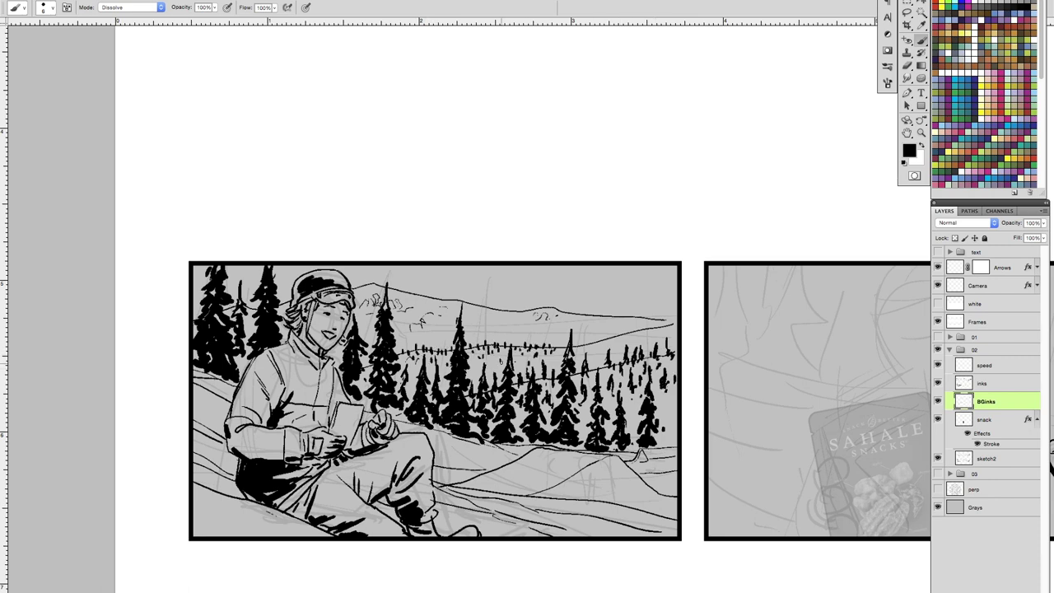
pyautogui.hotkey('ctrl', '0')
pyautogui.hotkey('alt', ']')
pyautogui.keyDown('ctrl'); pyautogui.click(537, 474); pyautogui.keyUp('ctrl')
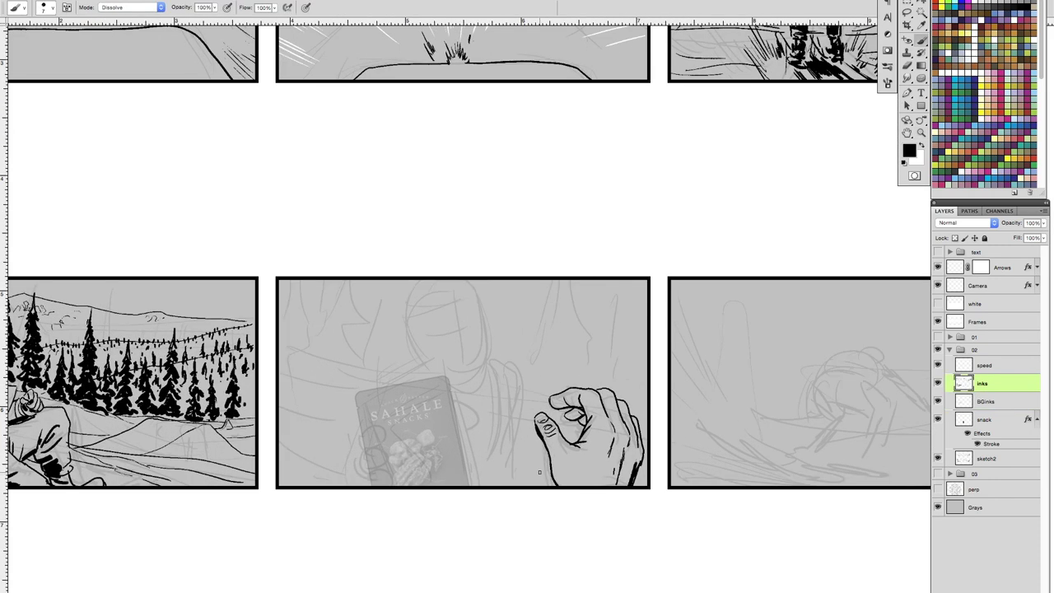
# - Ink the fingers, the left hand around the snack bag, the collar and the torso lines
pyautogui.moveTo(377, 445); pyautogui.dragTo(361, 486)
pyautogui.moveTo(367, 476); pyautogui.dragTo(391, 484)
pyautogui.moveTo(354, 424); pyautogui.dragTo(340, 486)
pyautogui.moveTo(412, 367); pyautogui.dragTo(484, 409)
pyautogui.moveTo(491, 361); pyautogui.dragTo(528, 412)
pyautogui.moveTo(520, 387); pyautogui.dragTo(527, 486)
pyautogui.moveTo(494, 424); pyautogui.dragTo(519, 486)
pyautogui.moveTo(532, 378); pyautogui.dragTo(535, 469)
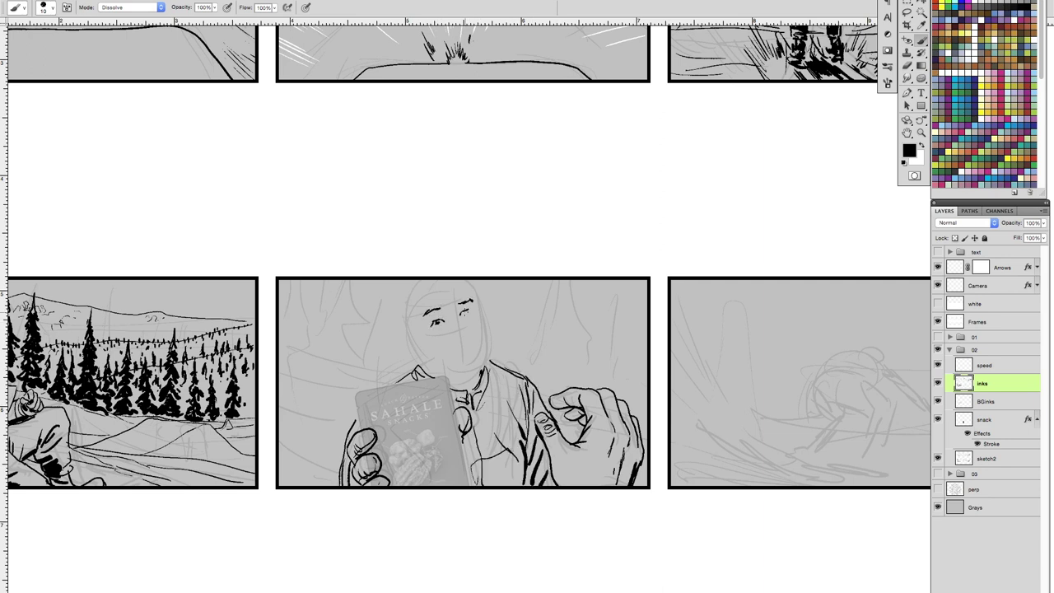
# - Ink the cap outline, ear, jaw, head sides and goggle band across the cap
pyautogui.moveTo(419, 306); pyautogui.dragTo(479, 298)
pyautogui.moveTo(412, 317); pyautogui.dragTo(470, 282)
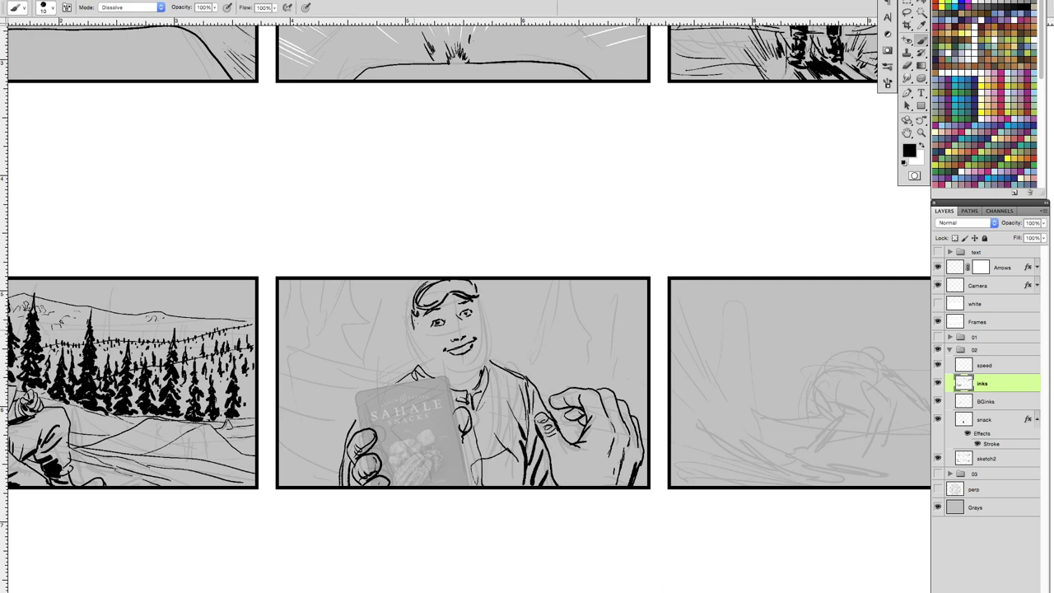
pyautogui.moveTo(425, 338); pyautogui.dragTo(455, 373)
pyautogui.moveTo(485, 298); pyautogui.dragTo(481, 336)
pyautogui.moveTo(407, 281); pyautogui.dragTo(397, 326)
pyautogui.moveTo(401, 330); pyautogui.dragTo(424, 362)
pyautogui.moveTo(486, 339); pyautogui.dragTo(483, 362)
pyautogui.moveTo(393, 280)
pyautogui.mouseDown()
pyautogui.moveTo(396, 314)
pyautogui.moveTo(420, 281)
pyautogui.mouseUp()
pyautogui.moveTo(422, 306); pyautogui.dragTo(451, 285)
pyautogui.moveTo(455, 291); pyautogui.dragTo(474, 283)
# - Darken the hair, ear and jaw, and ink the neck and collar
pyautogui.moveTo(399, 324); pyautogui.dragTo(425, 361)
pyautogui.moveTo(397, 306); pyautogui.dragTo(404, 327)
pyautogui.moveTo(477, 280); pyautogui.dragTo(482, 296)
pyautogui.moveTo(422, 339); pyautogui.dragTo(458, 376)
pyautogui.moveTo(411, 357); pyautogui.dragTo(437, 379)
pyautogui.moveTo(488, 348); pyautogui.dragTo(493, 381)
pyautogui.moveTo(486, 322); pyautogui.dragTo(491, 389)
pyautogui.moveTo(487, 384)
pyautogui.mouseDown()
pyautogui.moveTo(491, 411)
pyautogui.moveTo(534, 422)
pyautogui.mouseUp()
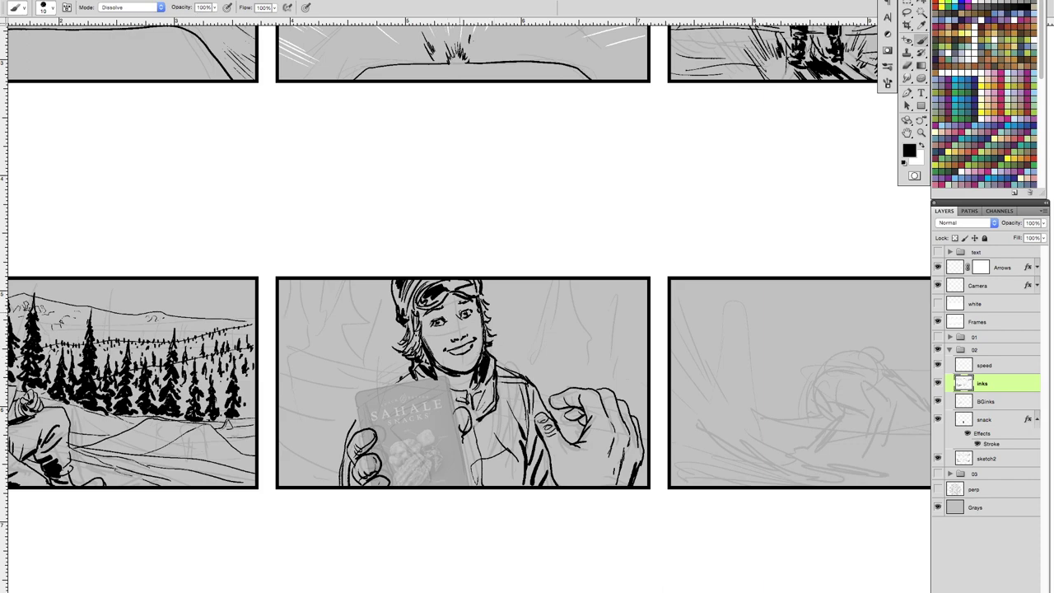
# - Ink pine trees at the panel's top left and behind the skier's head
pyautogui.moveTo(462, 354); pyautogui.dragTo(284, 348)
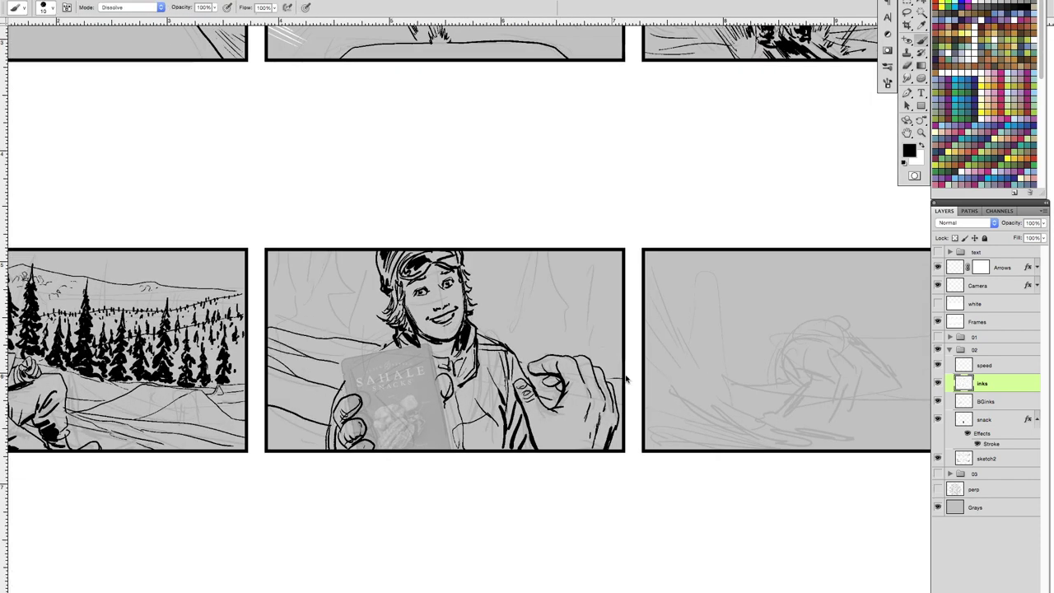
pyautogui.moveTo(329, 346); pyautogui.dragTo(477, 407)
pyautogui.moveTo(420, 313); pyautogui.dragTo(466, 371)
pyautogui.moveTo(466, 313); pyautogui.dragTo(491, 379)
pyautogui.moveTo(437, 305); pyautogui.dragTo(445, 367)
pyautogui.moveTo(421, 330); pyautogui.dragTo(453, 384)
pyautogui.moveTo(506, 316)
pyautogui.mouseDown()
pyautogui.moveTo(512, 382)
pyautogui.moveTo(533, 393)
pyautogui.mouseUp()
pyautogui.moveTo(491, 323)
pyautogui.mouseDown()
pyautogui.moveTo(494, 367)
pyautogui.moveTo(416, 365)
pyautogui.mouseUp()
# - Ink a row of pine trees across the panel's top right
pyautogui.moveTo(569, 317)
pyautogui.mouseDown()
pyautogui.moveTo(576, 384)
pyautogui.moveTo(593, 392)
pyautogui.moveTo(587, 417)
pyautogui.mouseUp()
pyautogui.moveTo(539, 331); pyautogui.dragTo(542, 398)
pyautogui.moveTo(669, 328); pyautogui.dragTo(669, 439)
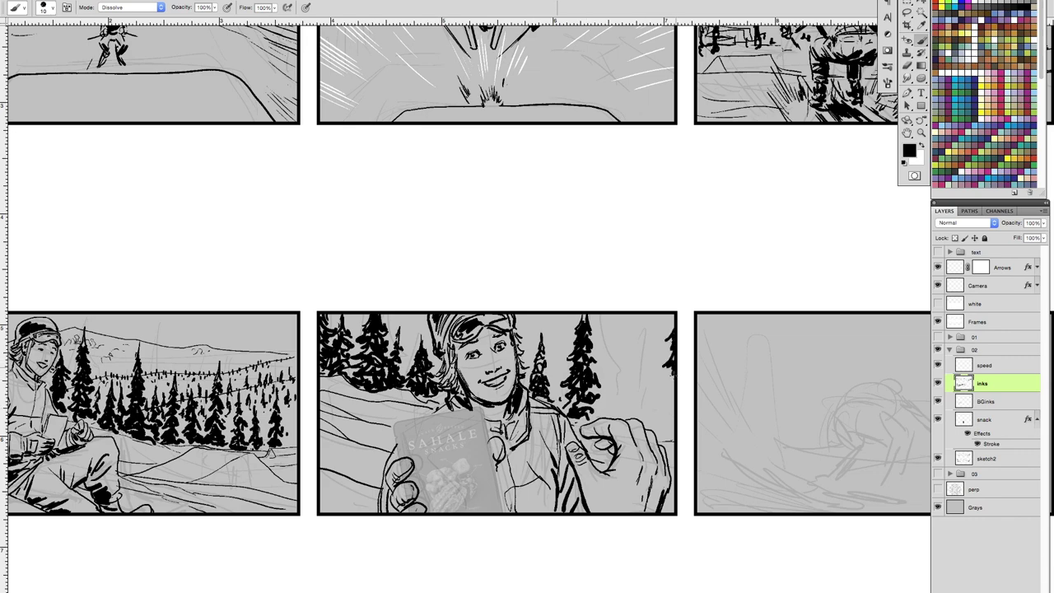
pyautogui.moveTo(639, 341); pyautogui.dragTo(641, 421)
pyautogui.moveTo(609, 350); pyautogui.dragTo(622, 415)
pyautogui.moveTo(654, 371); pyautogui.dragTo(657, 430)
# - Fit all panels in view, hide group 02 and show group 03's rough sketches
pyautogui.click(986, 401)
pyautogui.press('z')
pyautogui.hotkey('ctrl', '0')
pyautogui.keyDown('alt'); pyautogui.click(611, 453); pyautogui.keyUp('alt')
pyautogui.click(937, 337)
pyautogui.click(950, 350)
pyautogui.moveTo(938, 349); pyautogui.dragTo(943, 368)
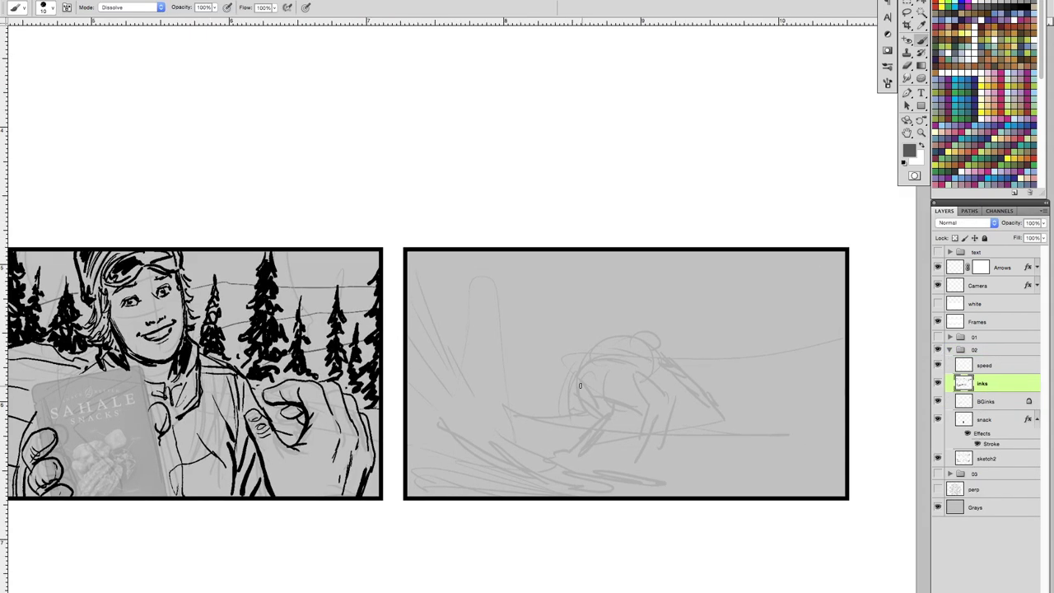
# - Ink the crouching skier's jacket, legs, boots, helmet and ski pole
pyautogui.moveTo(618, 344)
pyautogui.mouseDown()
pyautogui.moveTo(560, 387)
pyautogui.moveTo(630, 378)
pyautogui.mouseUp()
pyautogui.moveTo(638, 346); pyautogui.dragTo(653, 469)
pyautogui.moveTo(614, 420); pyautogui.dragTo(605, 470)
pyautogui.moveTo(676, 344)
pyautogui.mouseDown()
pyautogui.moveTo(625, 387)
pyautogui.moveTo(651, 490)
pyautogui.mouseUp()
pyautogui.moveTo(568, 333)
pyautogui.mouseDown()
pyautogui.moveTo(547, 354)
pyautogui.moveTo(600, 321)
pyautogui.mouseUp()
pyautogui.moveTo(585, 323); pyautogui.dragTo(604, 313)
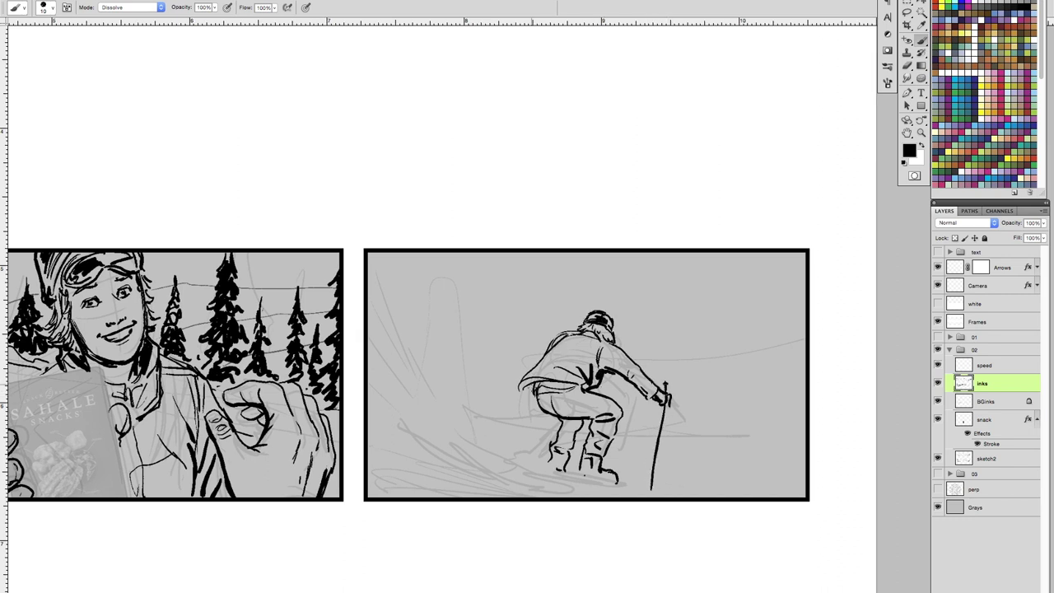
pyautogui.moveTo(569, 364); pyautogui.dragTo(519, 393)
pyautogui.moveTo(580, 422); pyautogui.dragTo(554, 472)
pyautogui.moveTo(607, 443); pyautogui.dragTo(583, 486)
# - Ink the skis, snow motion lines, and distant mountains and snow ridges right of the skier
pyautogui.hscroll(3, 577, 461)
pyautogui.moveTo(354, 443); pyautogui.dragTo(486, 475)
pyautogui.moveTo(320, 413)
pyautogui.mouseDown()
pyautogui.moveTo(511, 479)
pyautogui.moveTo(577, 480)
pyautogui.mouseUp()
pyautogui.moveTo(271, 366); pyautogui.dragTo(412, 466)
pyautogui.hscroll(-2, 494, 461)
pyautogui.moveTo(284, 404)
pyautogui.mouseDown()
pyautogui.moveTo(387, 445)
pyautogui.moveTo(676, 454)
pyautogui.mouseUp()
pyautogui.moveTo(576, 461); pyautogui.dragTo(749, 474)
pyautogui.moveTo(651, 507); pyautogui.dragTo(750, 495)
pyautogui.moveTo(609, 425); pyautogui.dragTo(749, 412)
pyautogui.moveTo(659, 416); pyautogui.dragTo(749, 399)
# - Ink small pine trees along the panel's upper-left and left of the skier
pyautogui.moveTo(387, 437); pyautogui.dragTo(476, 430)
pyautogui.moveTo(334, 301); pyautogui.dragTo(328, 410)
pyautogui.moveTo(335, 400); pyautogui.dragTo(326, 430)
pyautogui.moveTo(366, 354); pyautogui.dragTo(365, 425)
pyautogui.moveTo(392, 365)
pyautogui.mouseDown()
pyautogui.moveTo(390, 440)
pyautogui.moveTo(412, 437)
pyautogui.mouseUp()
pyautogui.moveTo(417, 397); pyautogui.dragTo(427, 436)
pyautogui.moveTo(403, 394); pyautogui.dragTo(402, 433)
pyautogui.moveTo(447, 387); pyautogui.dragTo(458, 433)
# - On BGinks, ink a long distant ridge and right-side pines, then zoom out to see all panels
pyautogui.hotkey('alt', '[')
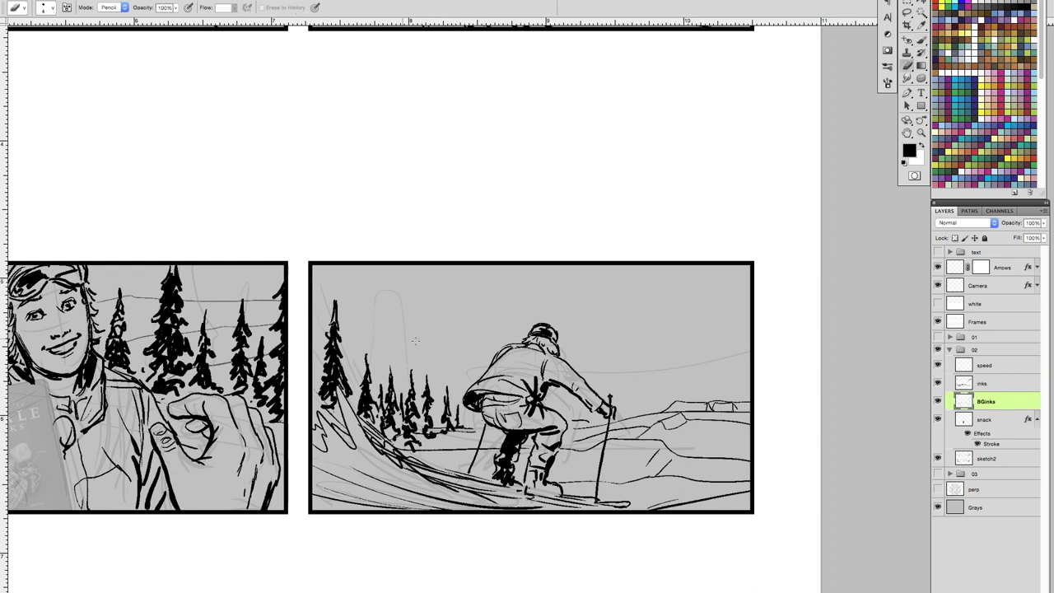
pyautogui.moveTo(339, 349)
pyautogui.mouseDown()
pyautogui.moveTo(748, 338)
pyautogui.moveTo(717, 392)
pyautogui.mouseUp()
pyautogui.moveTo(746, 321); pyautogui.dragTo(744, 395)
pyautogui.moveTo(697, 372)
pyautogui.mouseDown()
pyautogui.moveTo(698, 403)
pyautogui.moveTo(742, 415)
pyautogui.mouseUp()
pyautogui.moveTo(677, 364); pyautogui.dragTo(677, 375)
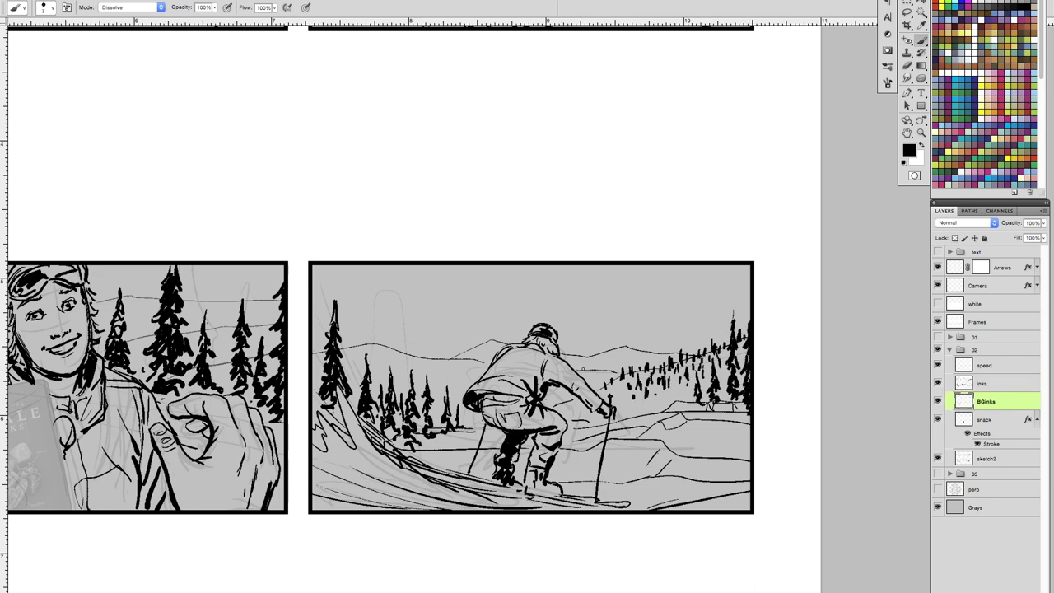
pyautogui.hotkey('alt', ']')
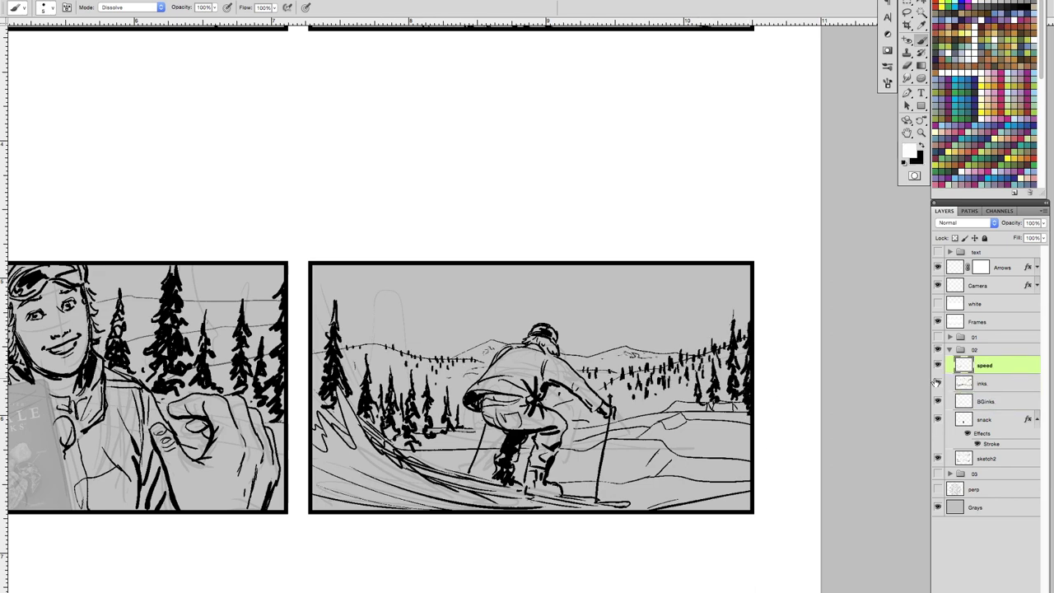
pyautogui.hotkey('ctrl', '-')
pyautogui.moveTo(676, 507); pyautogui.dragTo(686, 507)
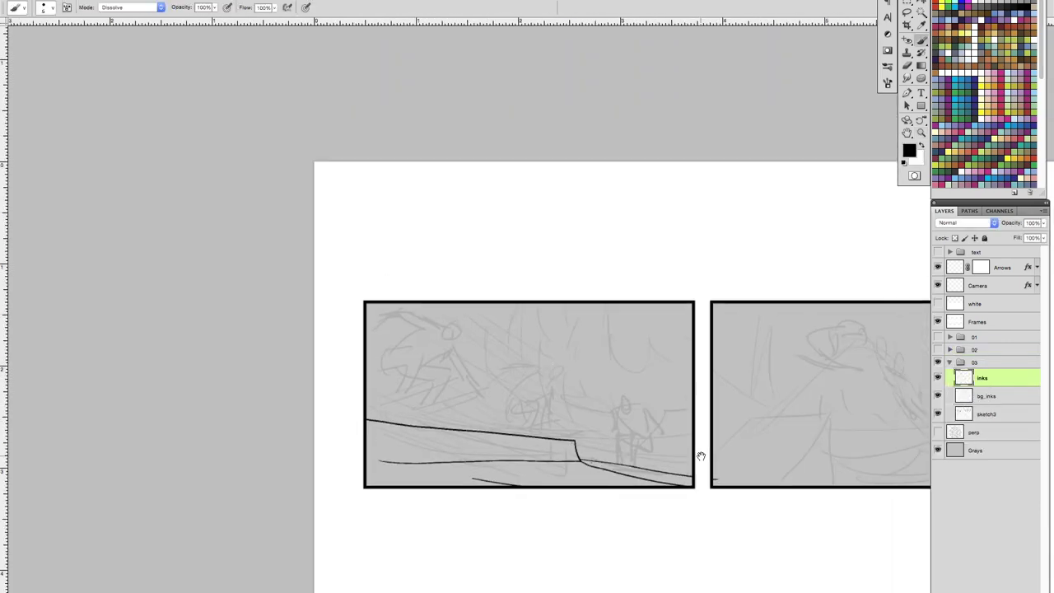
# - Ink a small skier with head, back, legs, boots and skis in page three's first panel
pyautogui.moveTo(401, 423); pyautogui.dragTo(482, 396)
pyautogui.moveTo(386, 399); pyautogui.dragTo(412, 413)
pyautogui.moveTo(420, 365); pyautogui.dragTo(443, 399)
pyautogui.moveTo(444, 362)
pyautogui.mouseDown()
pyautogui.moveTo(478, 387)
pyautogui.moveTo(505, 376)
pyautogui.mouseUp()
pyautogui.moveTo(474, 406); pyautogui.dragTo(507, 384)
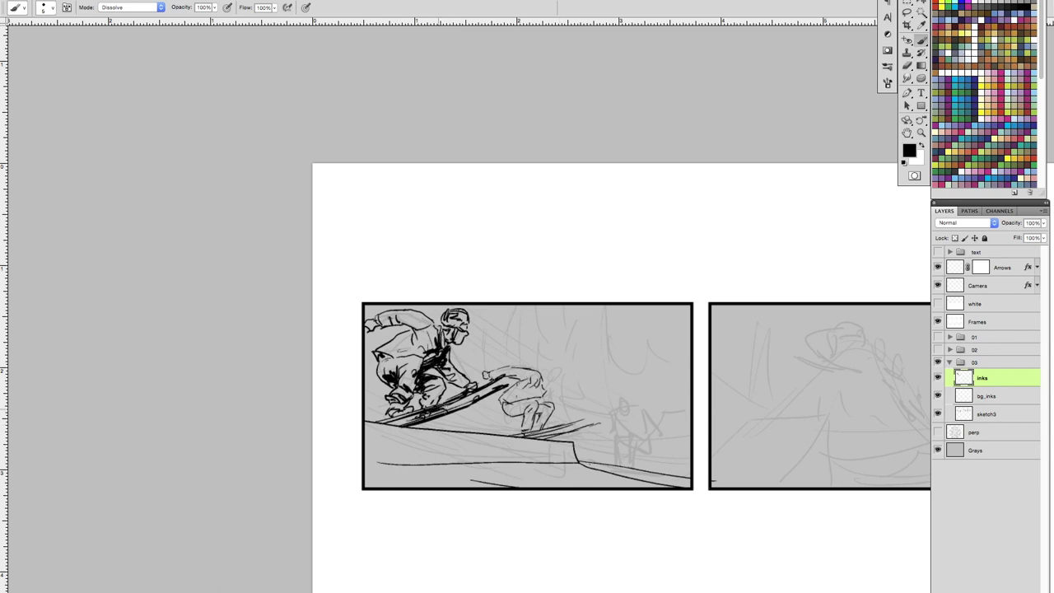
pyautogui.moveTo(577, 396); pyautogui.dragTo(286, 314)
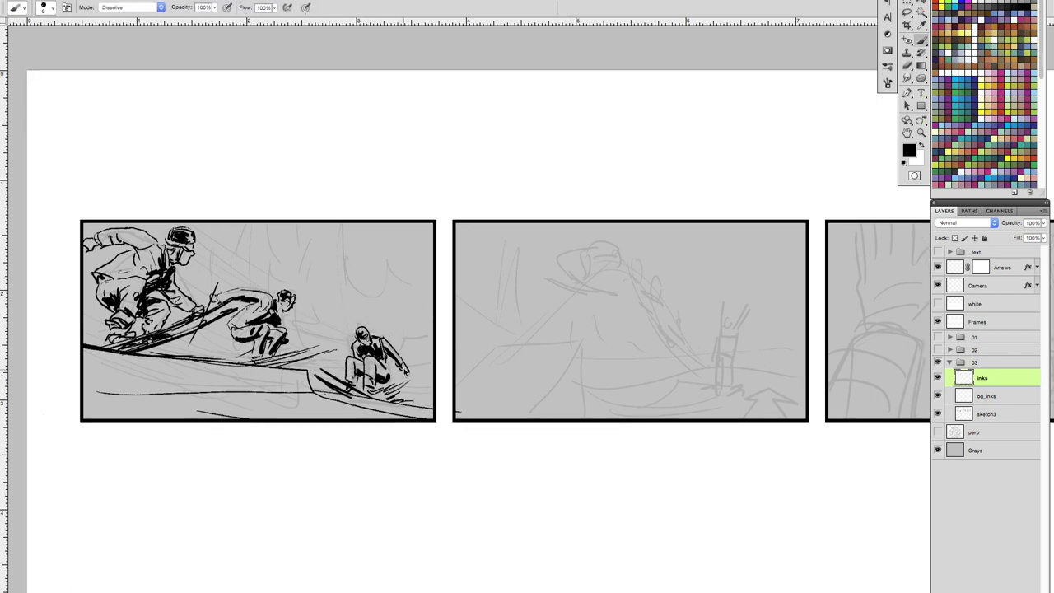
# - Create a new layer named 'speed' for the speed lines
pyautogui.hotkey('ctrl', 'shift', 'n')
pyautogui.write('speed')
pyautogui.press('Return')
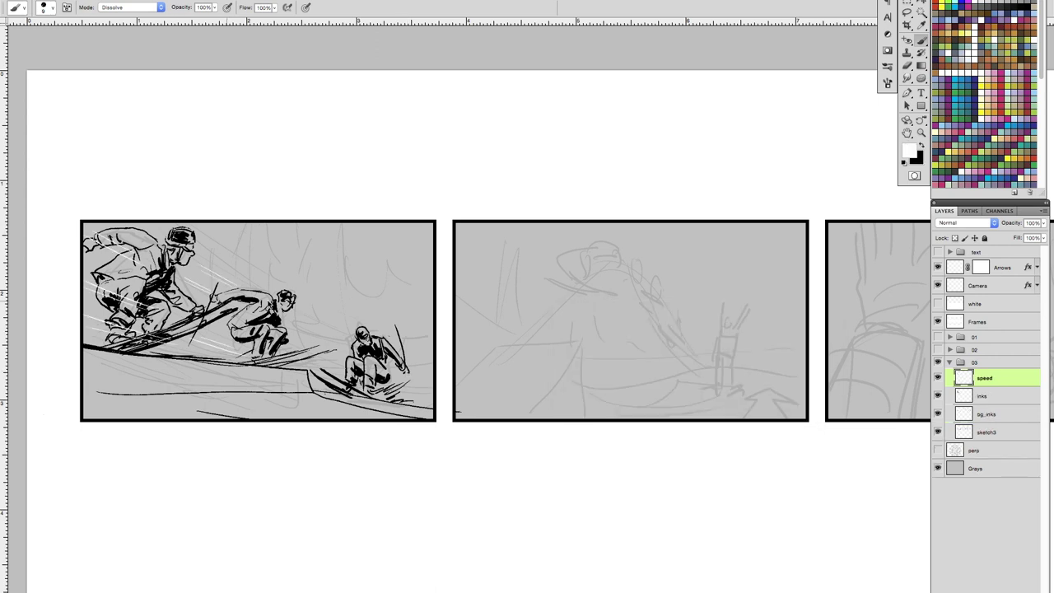
# - Ink small black pines behind the skiers on bg_inks, then the ground line in panel two
pyautogui.hotkey('alt', '[')
pyautogui.hotkey('alt', '[')
pyautogui.press('x')
pyautogui.moveTo(389, 370); pyautogui.dragTo(605, 448)
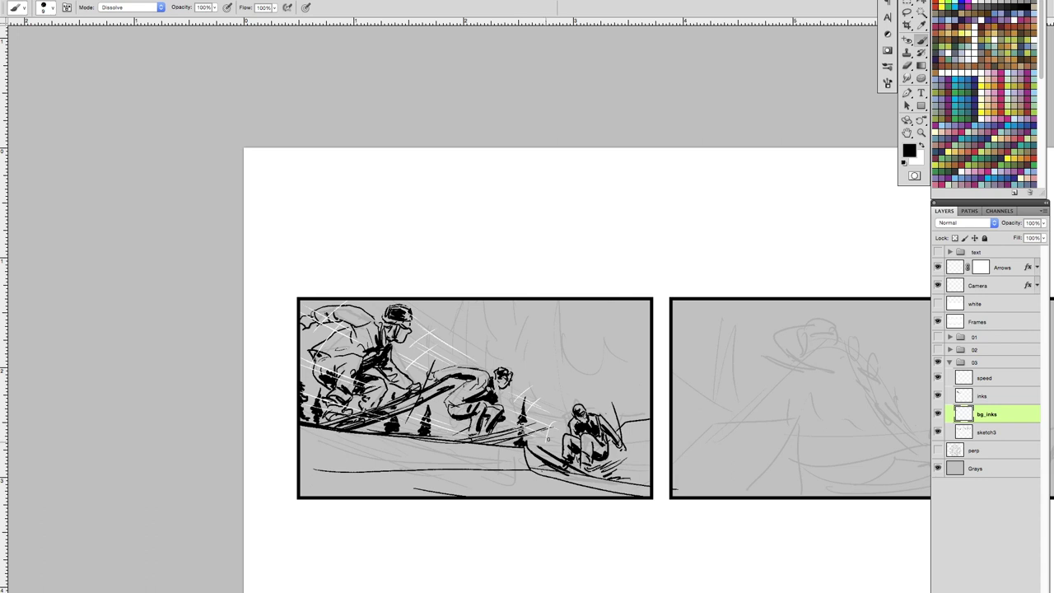
pyautogui.moveTo(644, 433); pyautogui.dragTo(380, 429)
pyautogui.hotkey('alt', ']')
pyautogui.moveTo(409, 470); pyautogui.dragTo(462, 442)
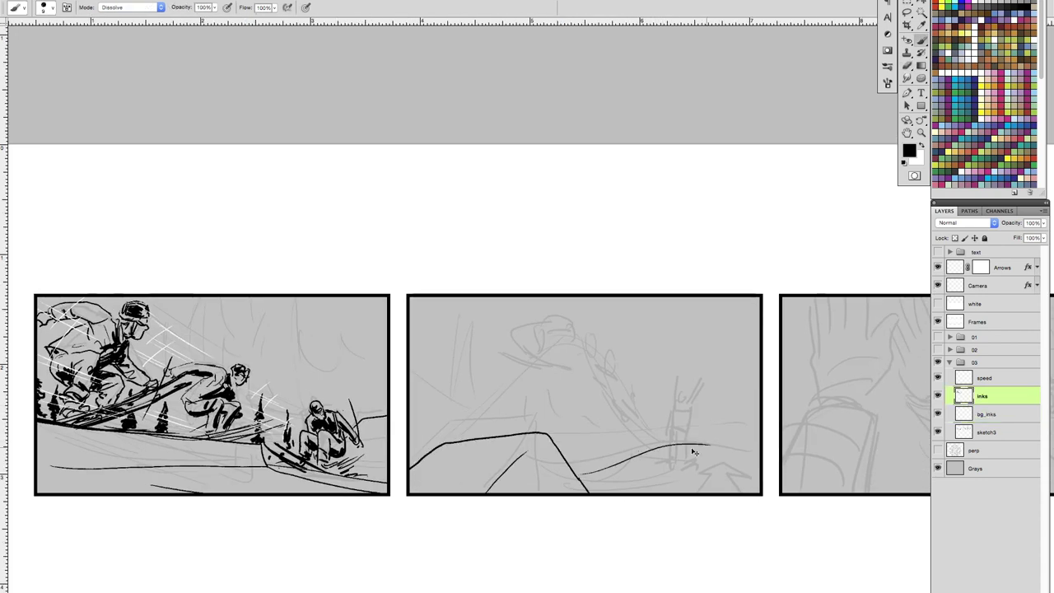
# - Extend the ground line to the panel's edge and ink dark strokes on the airborne skier
pyautogui.moveTo(694, 453); pyautogui.dragTo(756, 445)
pyautogui.moveTo(756, 433); pyautogui.dragTo(665, 461)
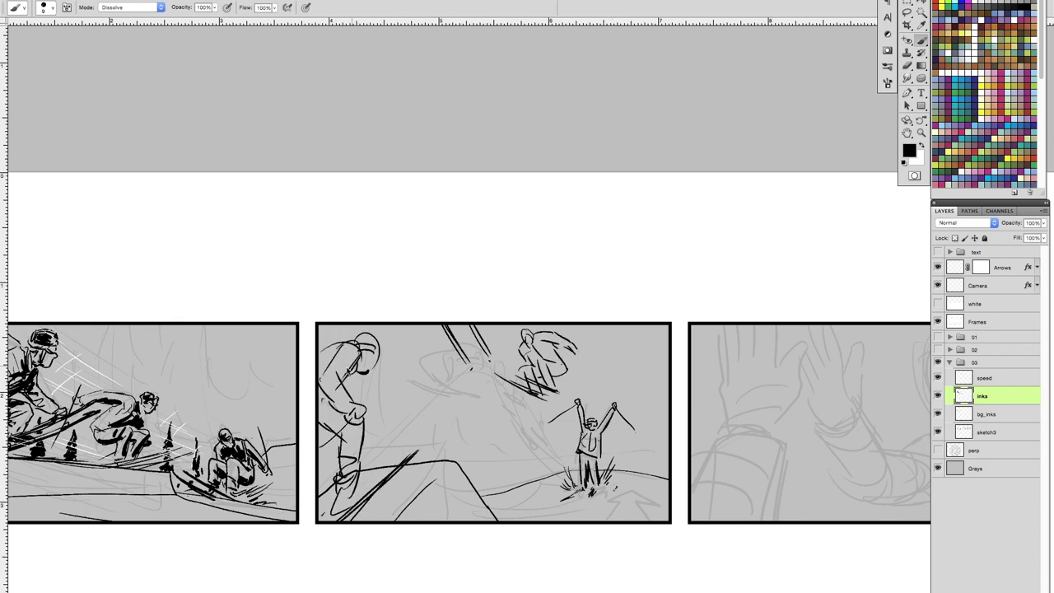
pyautogui.moveTo(394, 426); pyautogui.dragTo(441, 389)
pyautogui.moveTo(422, 418); pyautogui.dragTo(469, 380)
pyautogui.moveTo(384, 328); pyautogui.dragTo(427, 397)
pyautogui.moveTo(399, 334); pyautogui.dragTo(446, 380)
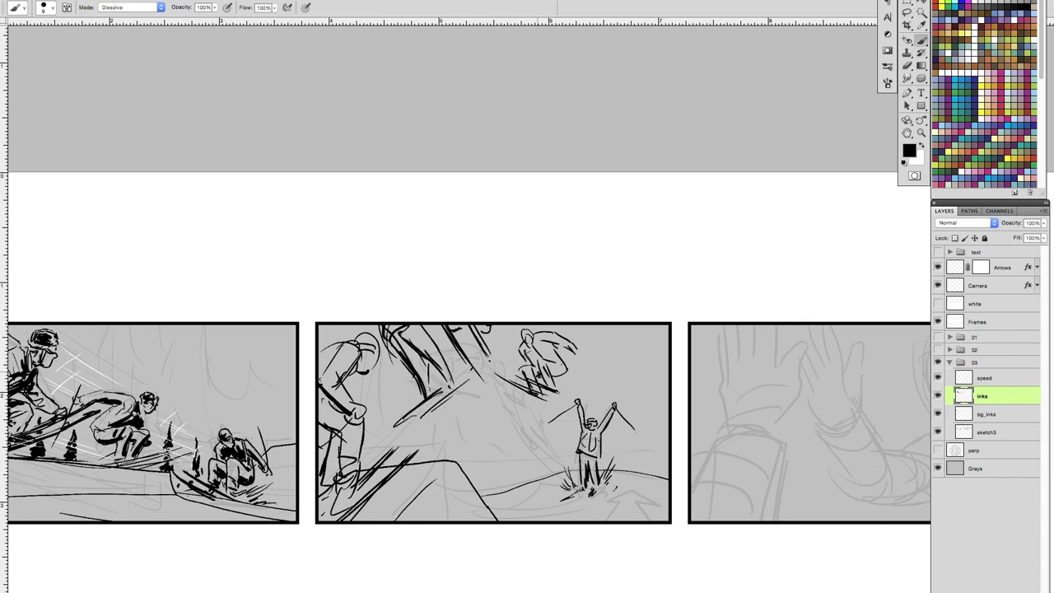
# - Paint two white speed arcs on the speed layer, then return to black on inks
pyautogui.hotkey('alt', ']')
pyautogui.press('x')
pyautogui.moveTo(544, 424); pyautogui.dragTo(323, 476)
pyautogui.moveTo(494, 404); pyautogui.dragTo(313, 431)
pyautogui.hotkey('alt', '[')
pyautogui.press('x')
pyautogui.moveTo(445, 412); pyautogui.dragTo(449, 438)
# - Ink a row of small pine trees across the middle panel
pyautogui.moveTo(527, 441); pyautogui.dragTo(526, 480)
pyautogui.moveTo(546, 463); pyautogui.dragTo(545, 471)
pyautogui.moveTo(646, 444); pyautogui.dragTo(646, 474)
pyautogui.moveTo(661, 463)
pyautogui.mouseDown()
pyautogui.moveTo(662, 477)
pyautogui.moveTo(634, 471)
pyautogui.mouseUp()
pyautogui.moveTo(664, 459); pyautogui.dragTo(663, 478)
pyautogui.hotkey('alt', '[')
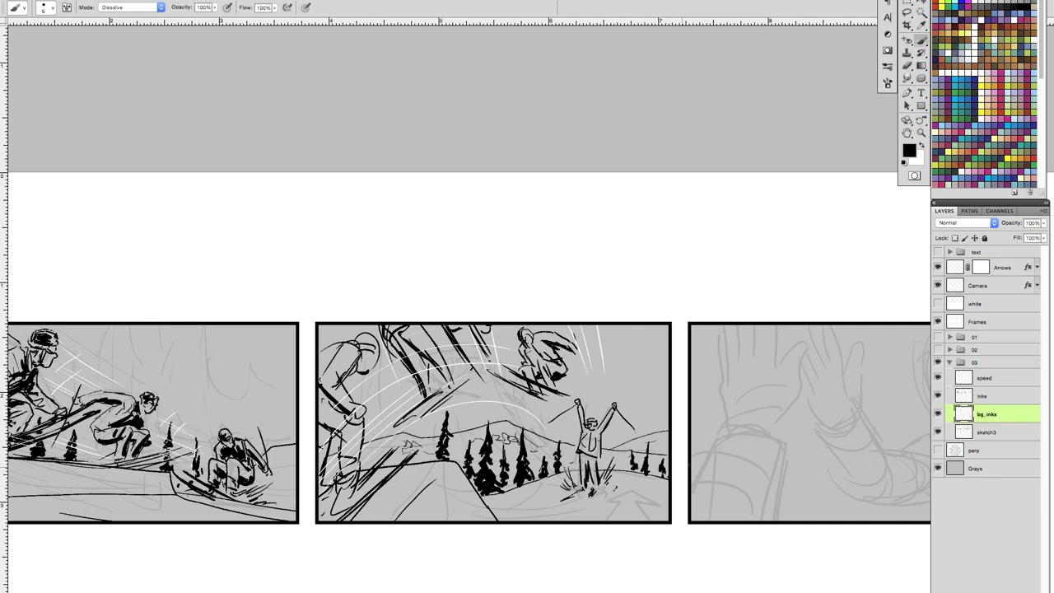
pyautogui.hscroll(5, 831, 368)
pyautogui.hotkey('alt', ']')
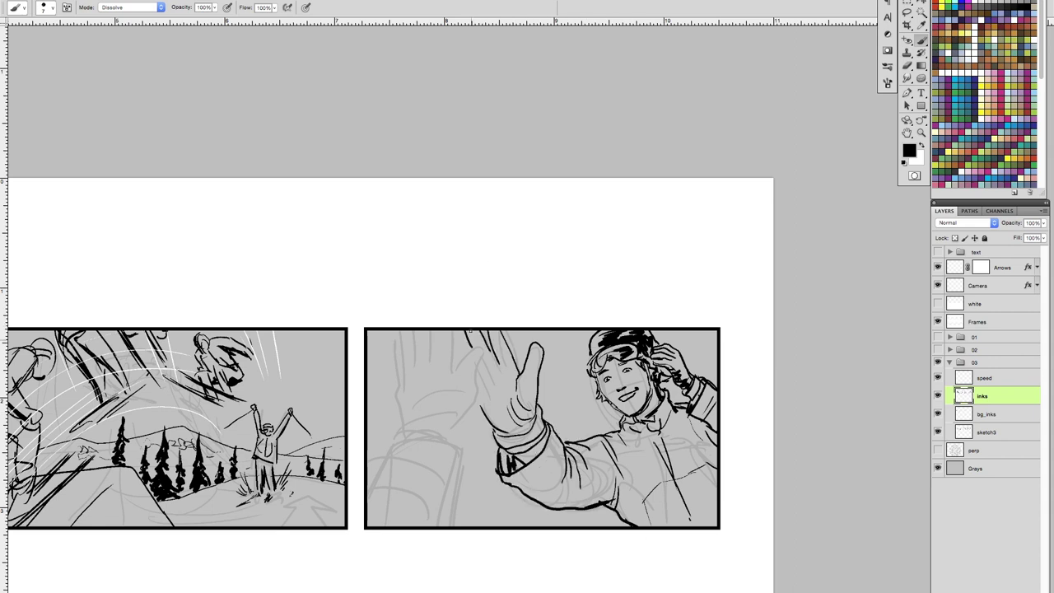
# - Ink bold strokes along the sleeve and glove, then zoom out on the page
pyautogui.moveTo(433, 495); pyautogui.dragTo(445, 498)
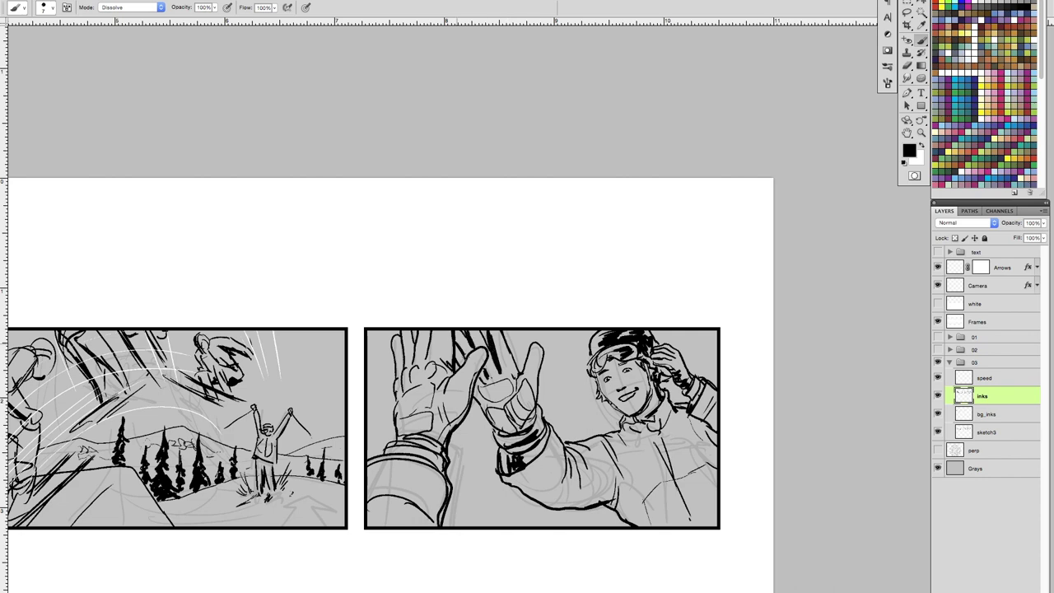
pyautogui.moveTo(542, 504); pyautogui.dragTo(611, 508)
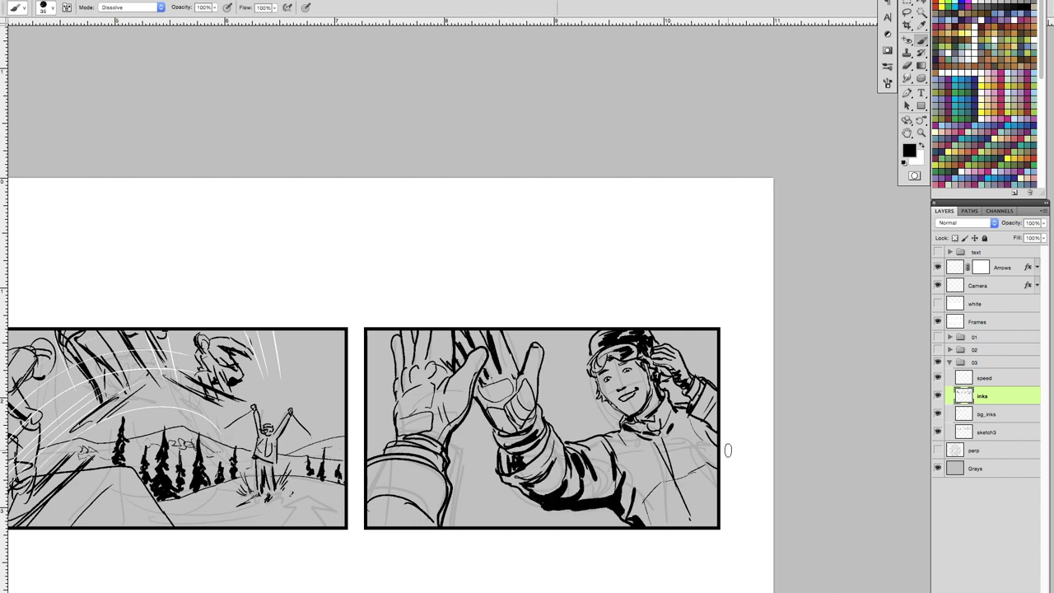
pyautogui.press('z')
pyautogui.hotkey('ctrl', '-')
# - Start a new layer and cancel it, then dismiss the close-document save prompt
pyautogui.hotkey('ctrl', 'shift', 'n')
pyautogui.write('w')
pyautogui.press('Escape')
pyautogui.hotkey('ctrl', 'w')
pyautogui.click(565, 186)
# - Target the Grays copy layer in group 01 and zoom out to view page one's six panels
pyautogui.press('w')
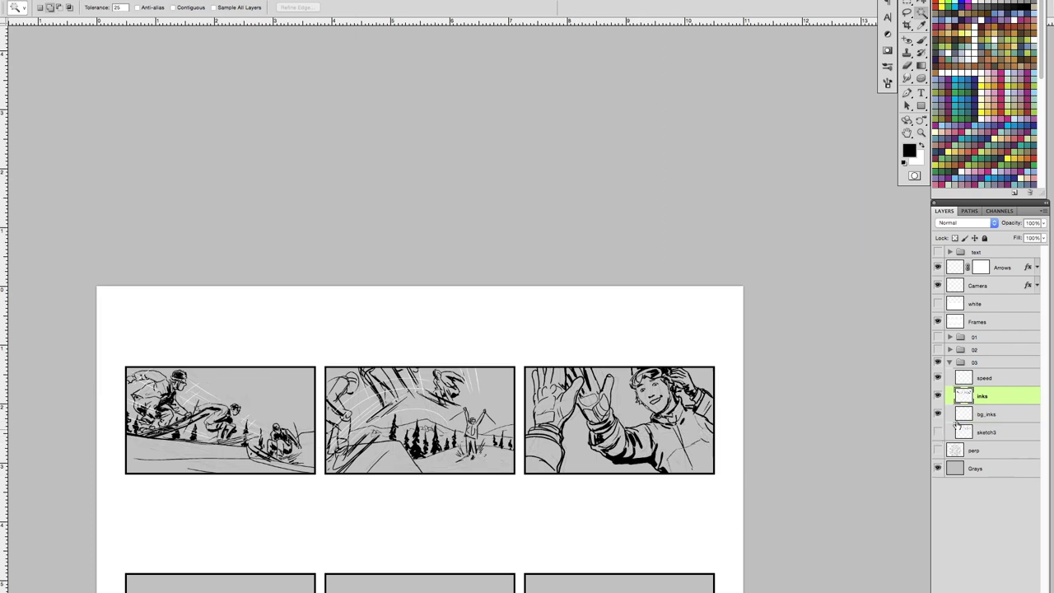
pyautogui.click(984, 414)
pyautogui.press('b')
pyautogui.scroll(2, 618, 482)
pyautogui.hotkey('ctrl', '-')
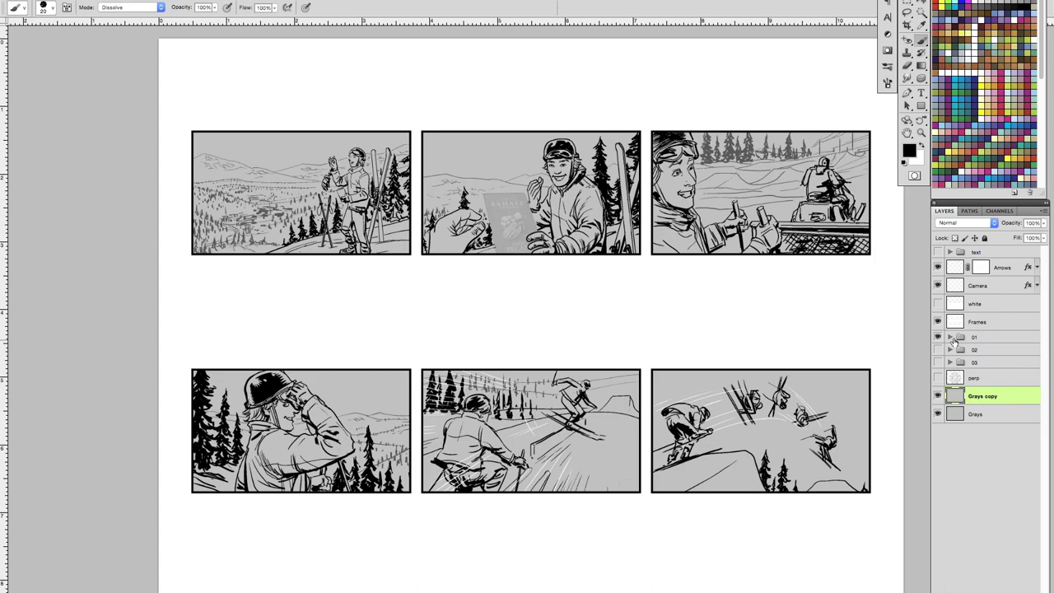
pyautogui.scroll(3, 273, 181)
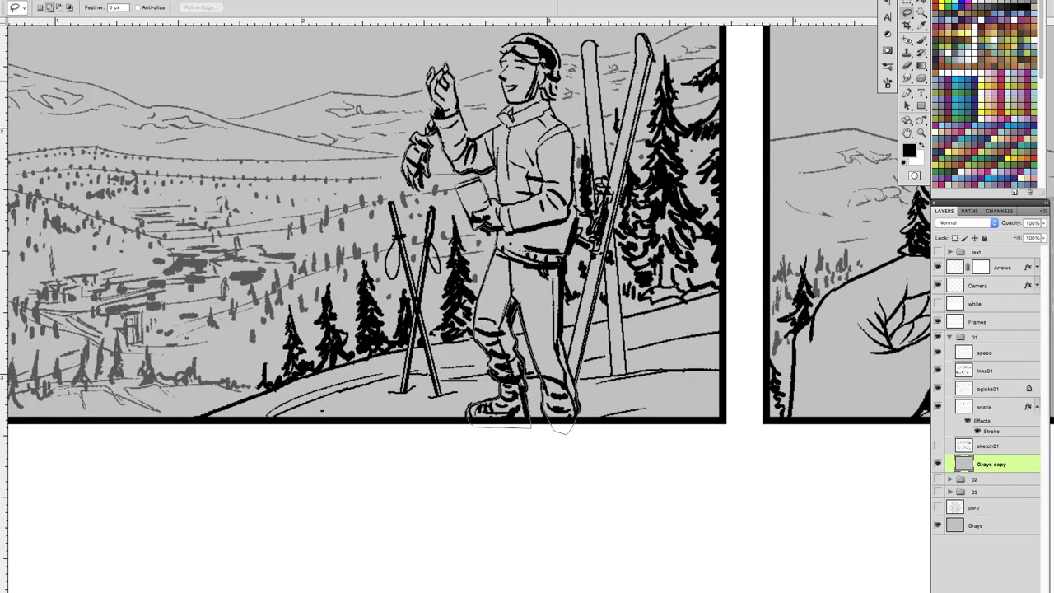
# - Lasso the standing skier, the hand holding the snack bag and the third panel's skier
pyautogui.moveTo(566, 431); pyautogui.dragTo(560, 428)
pyautogui.scroll(3, 560, 428)
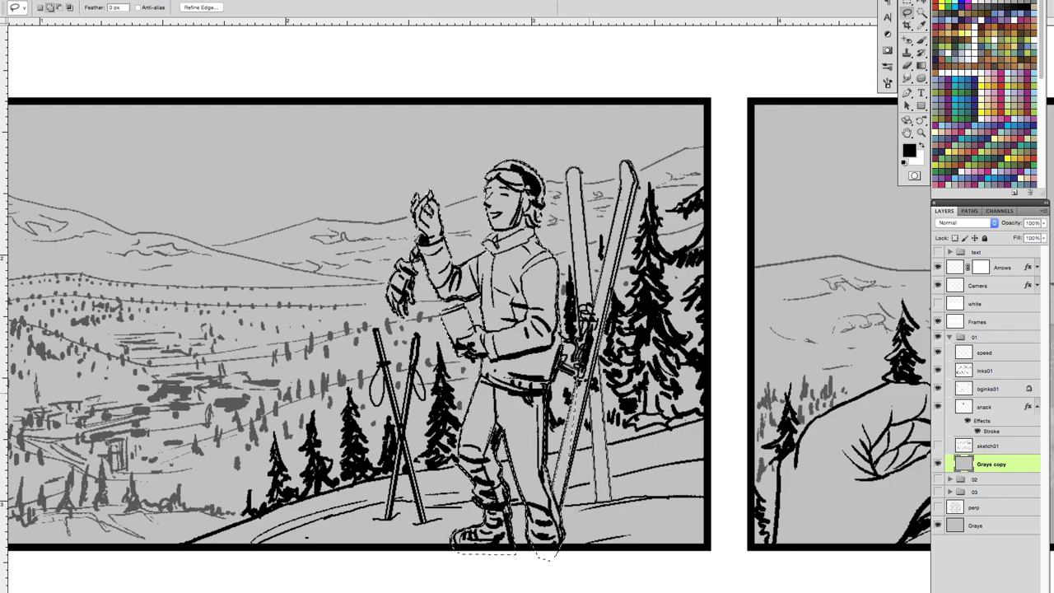
pyautogui.press('z')
pyautogui.keyDown('alt'); pyautogui.click(588, 409); pyautogui.keyUp('alt')
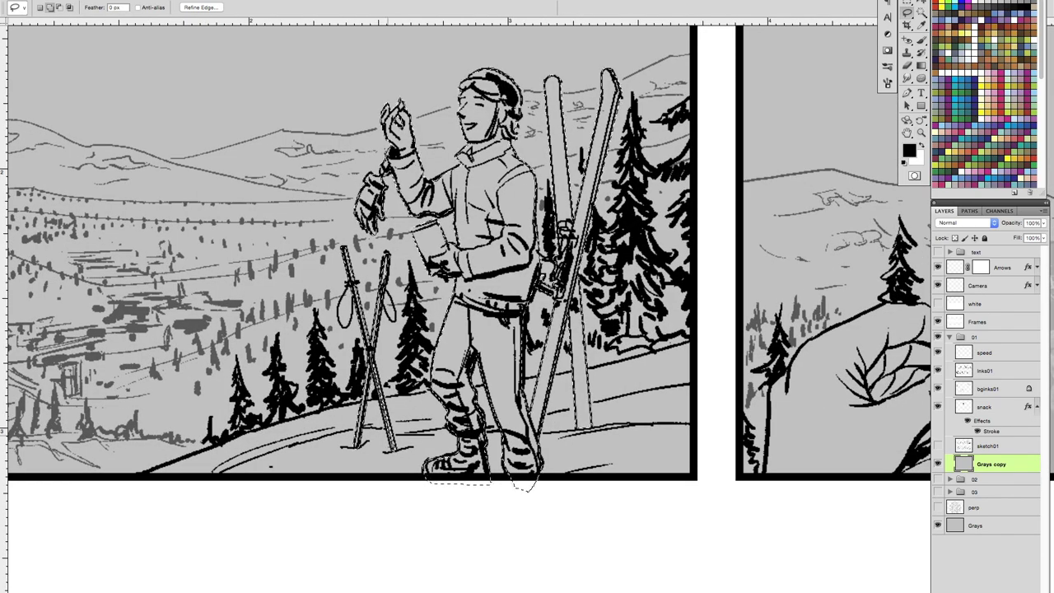
pyautogui.keyDown('alt'); pyautogui.click(664, 345); pyautogui.keyUp('alt')
pyautogui.hotkey('ctrl', '+')
pyautogui.press('l')
pyautogui.moveTo(470, 449); pyautogui.dragTo(378, 395)
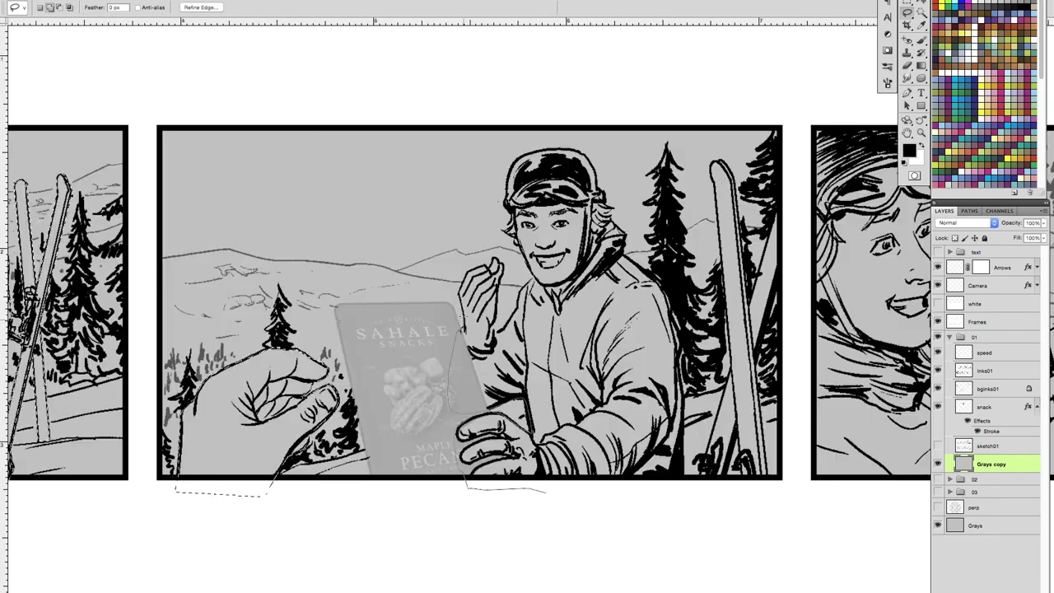
pyautogui.moveTo(527, 338)
pyautogui.mouseDown()
pyautogui.moveTo(545, 492)
pyautogui.moveTo(503, 498)
pyautogui.mouseUp()
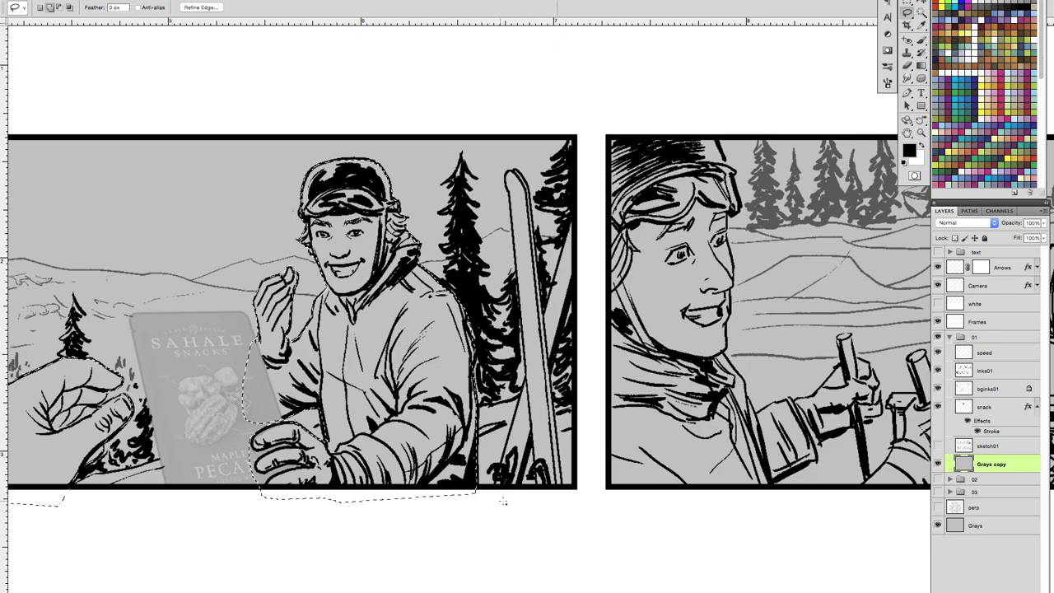
pyautogui.moveTo(500, 498); pyautogui.dragTo(323, 497)
pyautogui.press('z')
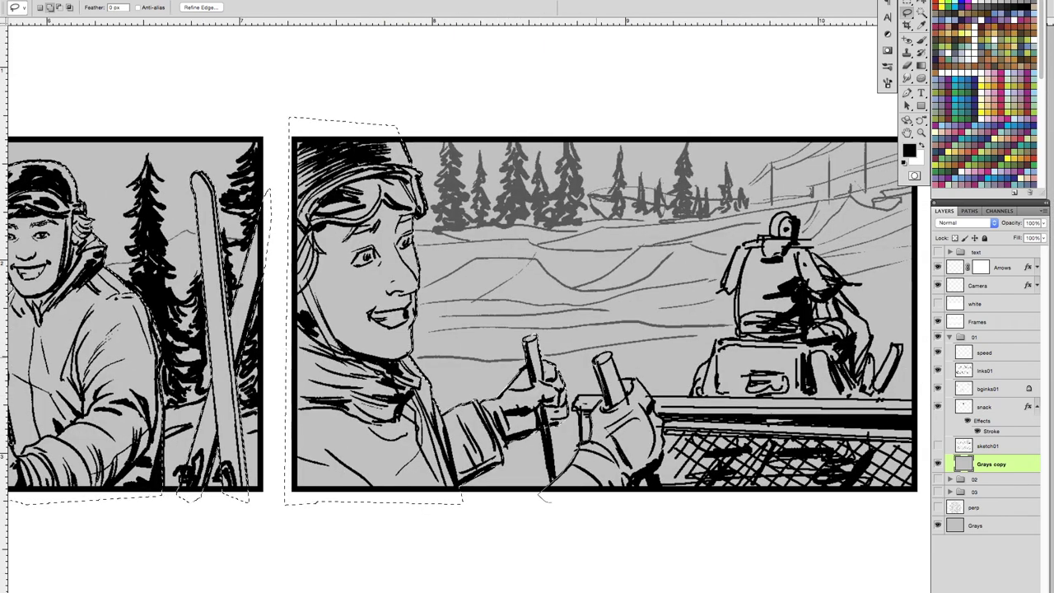
# - Add the lower-left helmeted figure and the lower-right flipping skier to the selection
pyautogui.moveTo(640, 495); pyautogui.dragTo(302, 440)
pyautogui.press('l')
pyautogui.moveTo(173, 355); pyautogui.dragTo(142, 506)
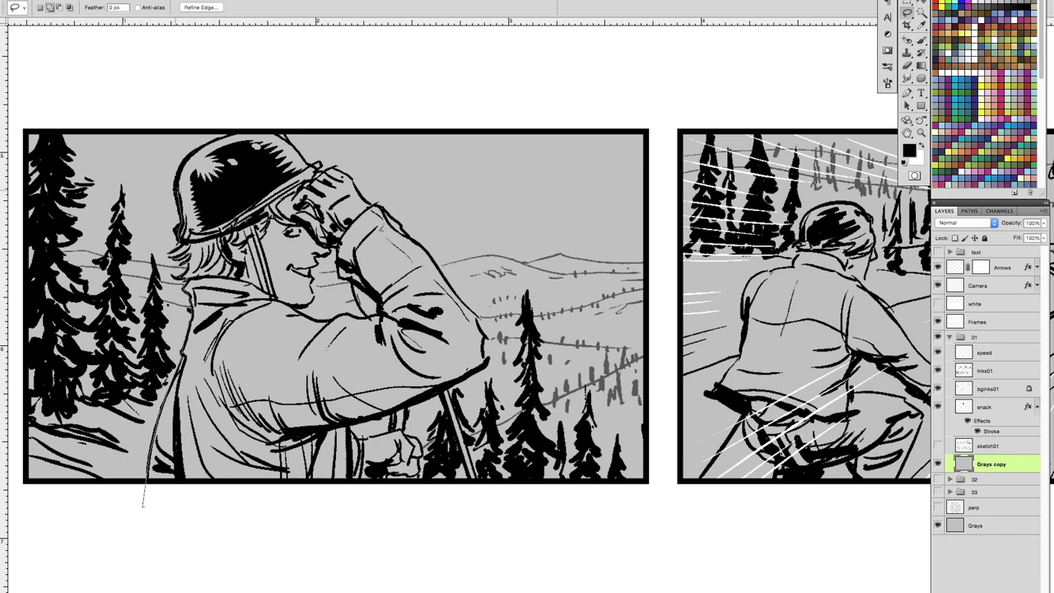
pyautogui.moveTo(142, 506)
pyautogui.mouseDown()
pyautogui.moveTo(472, 487)
pyautogui.moveTo(56, 504)
pyautogui.mouseUp()
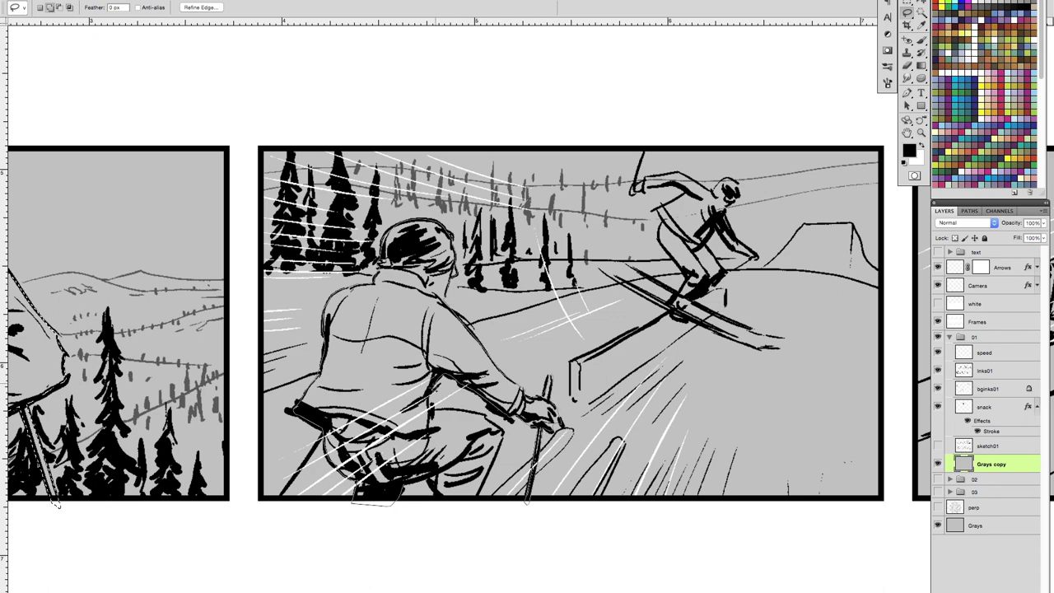
pyautogui.hscroll(5, 313, 412)
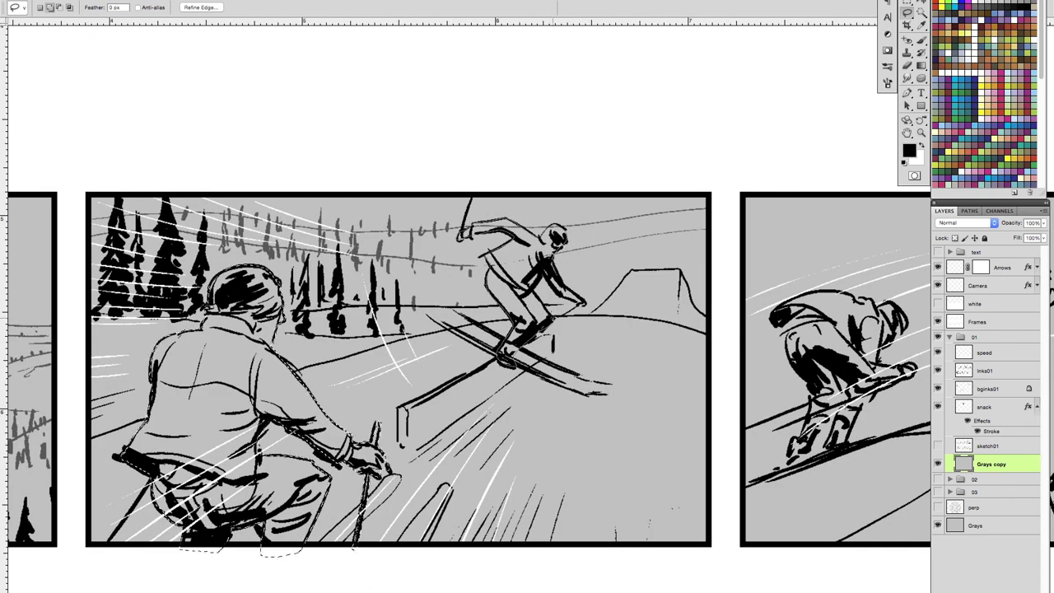
pyautogui.hscroll(10, 362, 473)
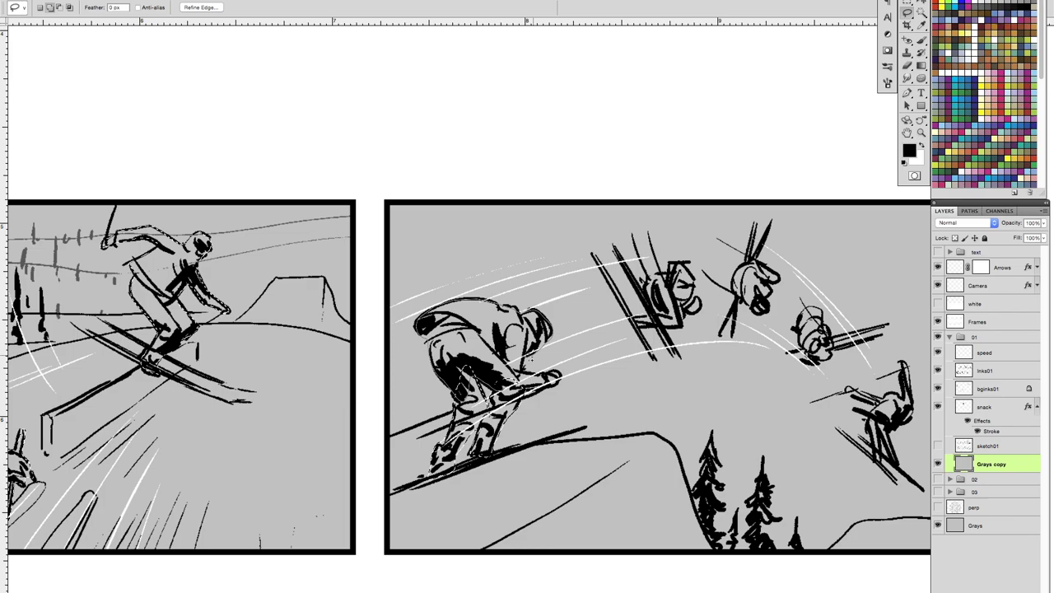
pyautogui.hscroll(5, 469, 387)
pyautogui.moveTo(392, 275); pyautogui.dragTo(399, 278)
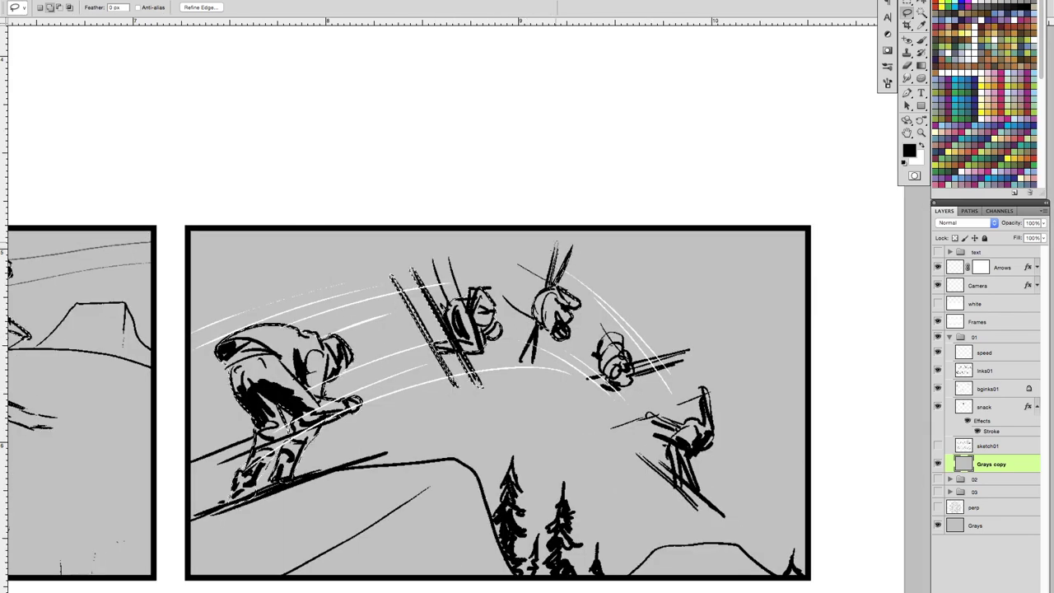
pyautogui.hotkey('ctrl', '0')
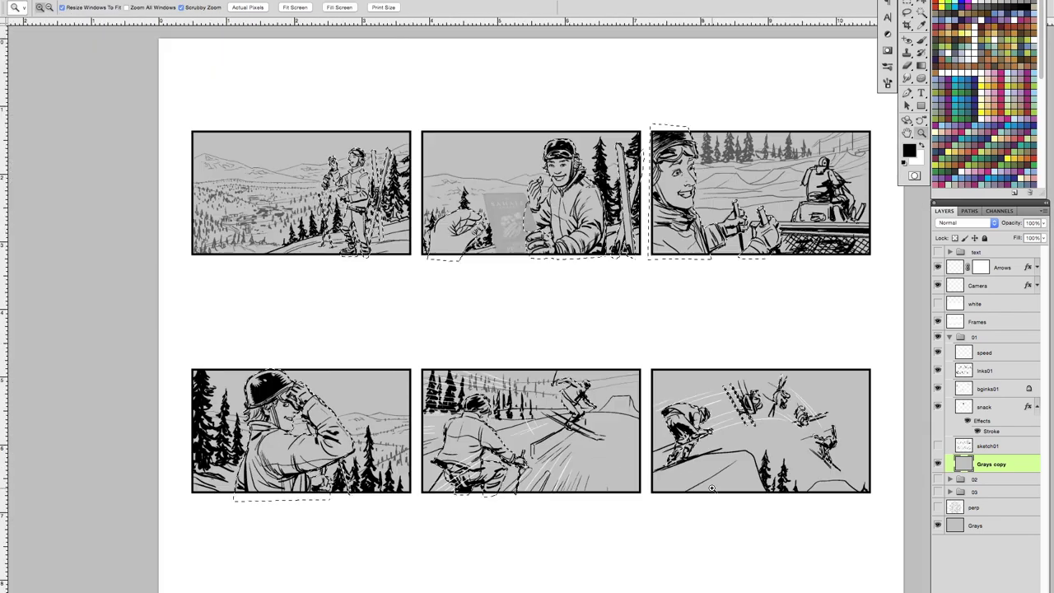
# - Create a new layer named figs
pyautogui.hotkey('ctrl', 'j')
pyautogui.write('figs')
pyautogui.click(960, 483)
# - Lasso the ground areas below the horizons of the first two panels
pyautogui.moveTo(447, 445); pyautogui.dragTo(765, 333)
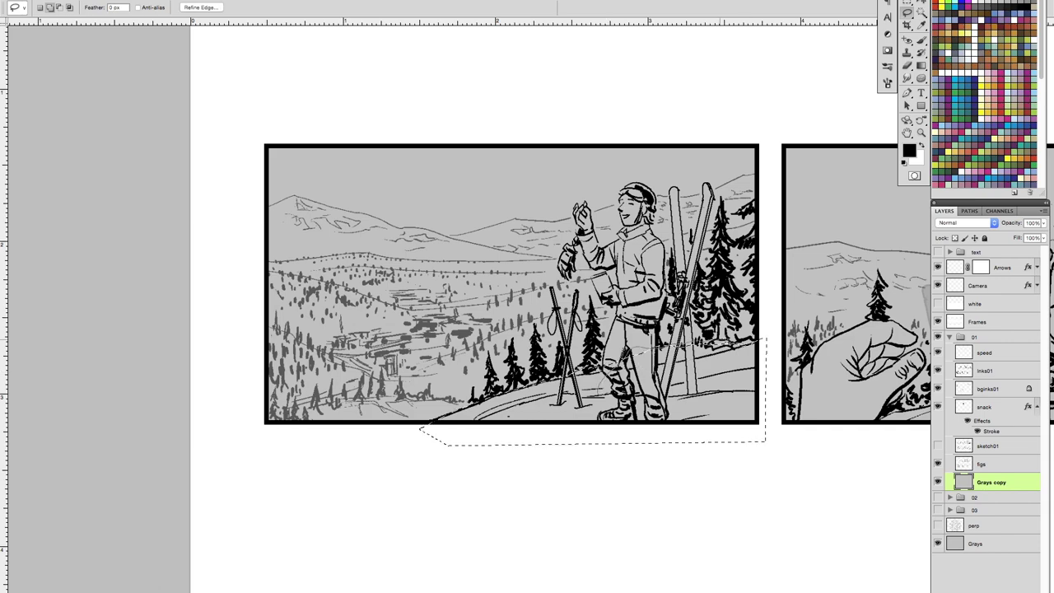
pyautogui.hscroll(10, 527, 330)
pyautogui.moveTo(304, 451); pyautogui.dragTo(741, 374)
pyautogui.hscroll(10, 508, 420)
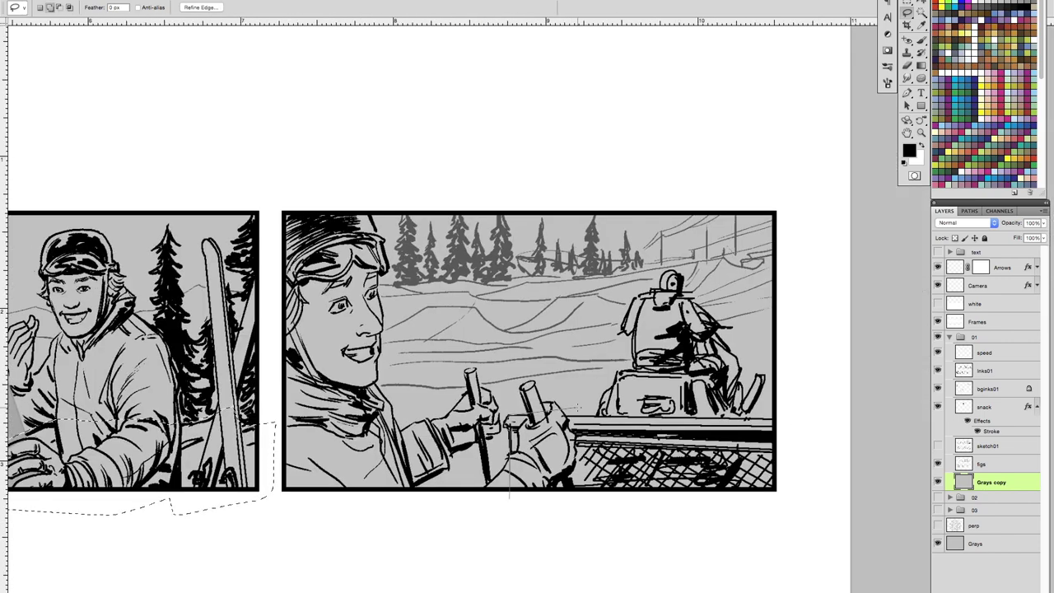
pyautogui.moveTo(792, 453); pyautogui.dragTo(733, 498)
pyautogui.scroll(-10, 528, 329)
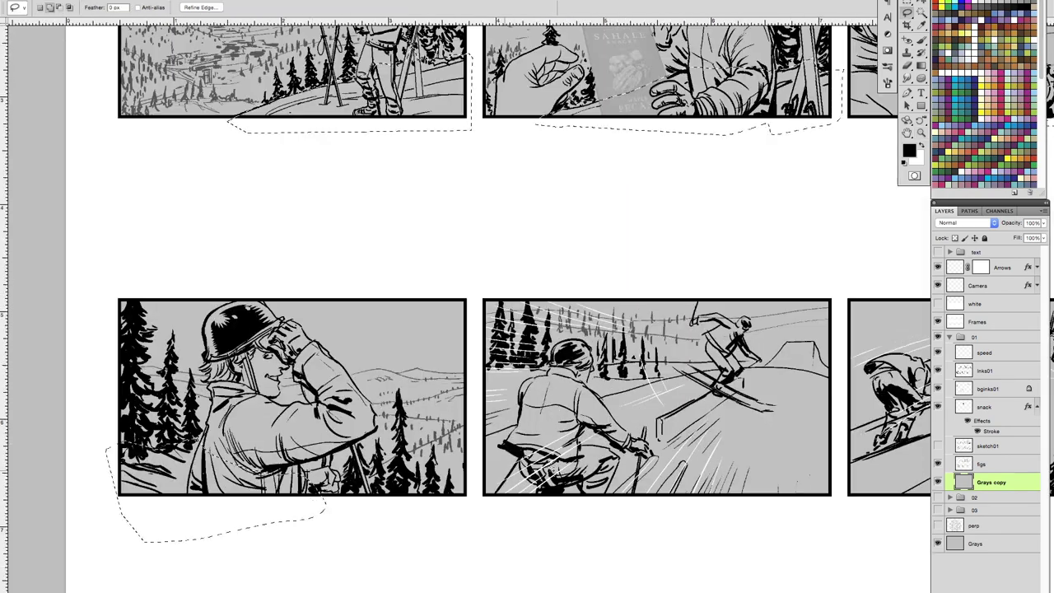
pyautogui.hscroll(3, 224, 522)
pyautogui.hscroll(6, 403, 529)
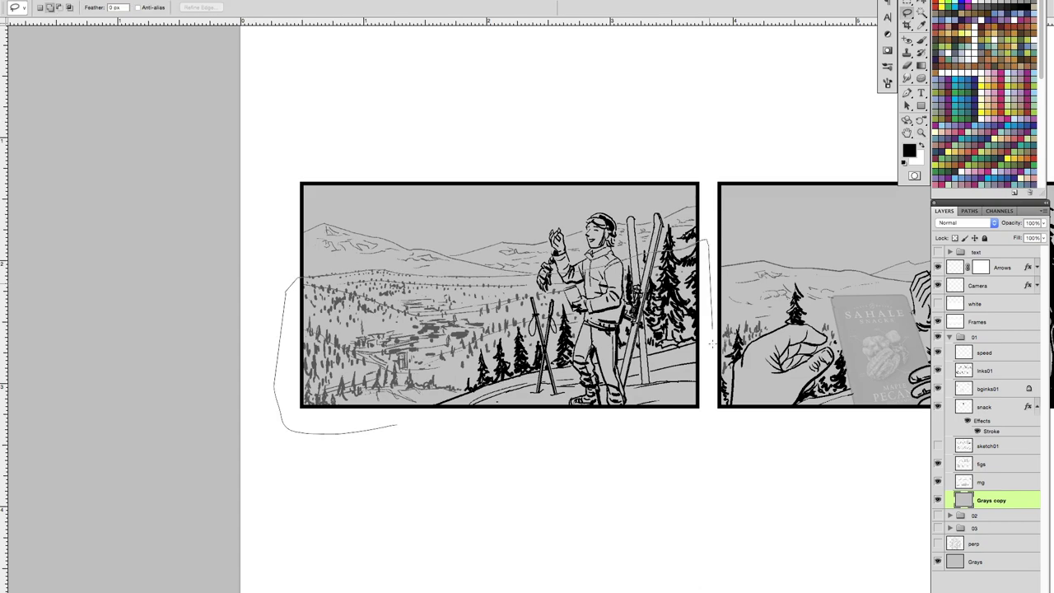
# - Outline the lower panels' ground, then fit the page and clear the selection
pyautogui.moveTo(396, 426); pyautogui.dragTo(696, 420)
pyautogui.hscroll(8, 696, 421)
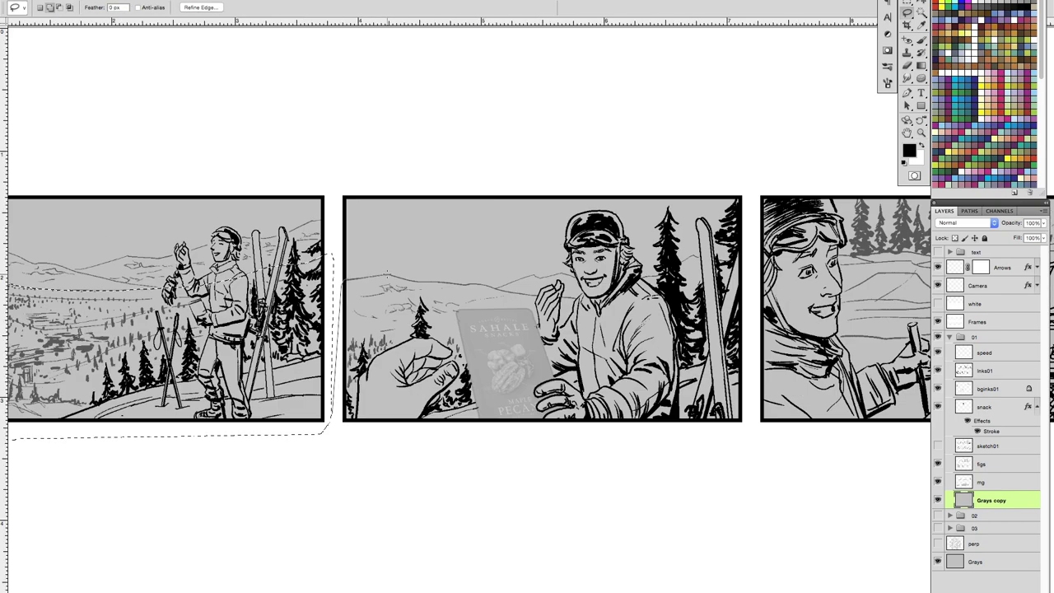
pyautogui.hscroll(10, 527, 330)
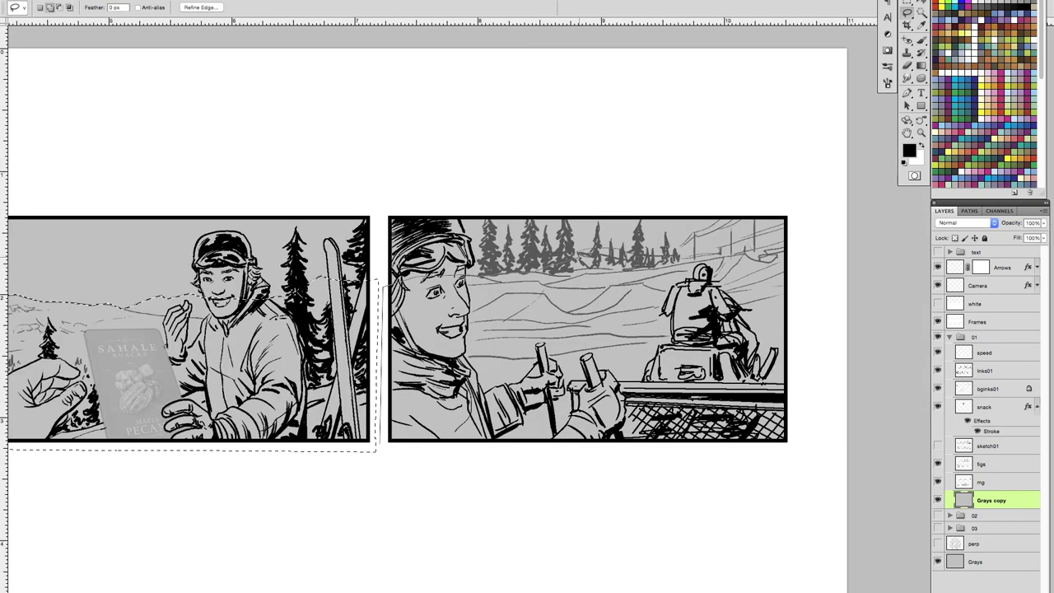
pyautogui.click(799, 449)
pyautogui.click(806, 244)
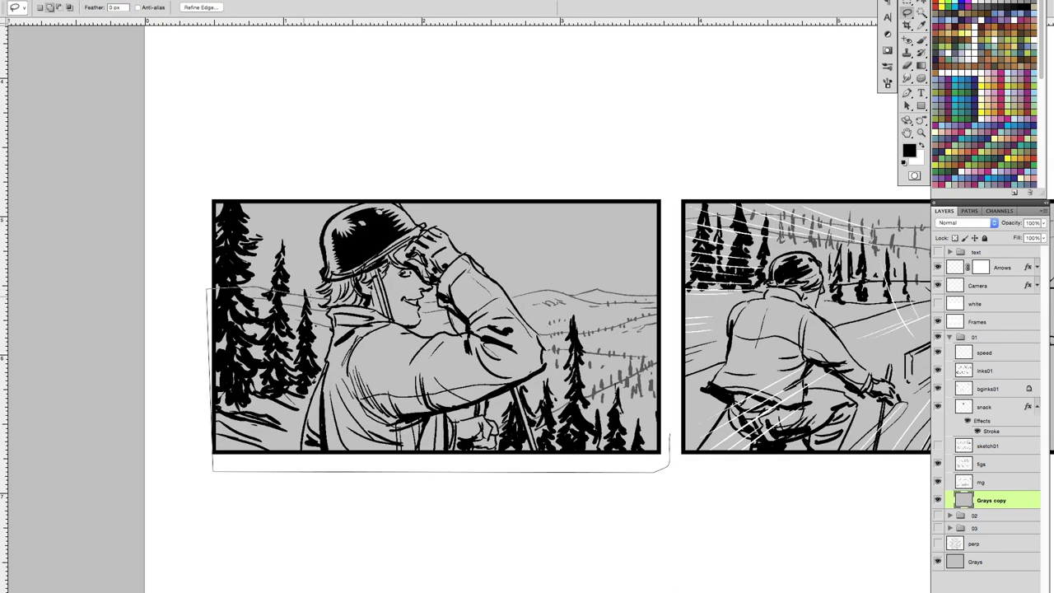
pyautogui.press('Return')
pyautogui.hscroll(6, 466, 330)
pyautogui.hscroll(3, 467, 330)
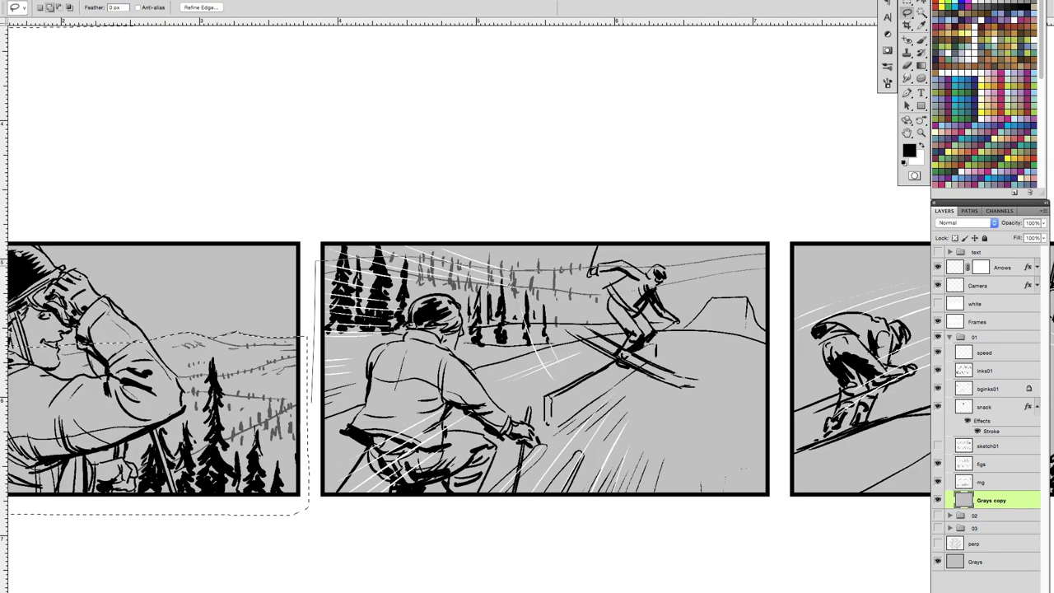
pyautogui.hotkey('ctrl', '0')
pyautogui.hotkey('ctrl', 'd')
# - Lay a white-to-grey gradient over the second panel's sky on the bg layer
pyautogui.press('e')
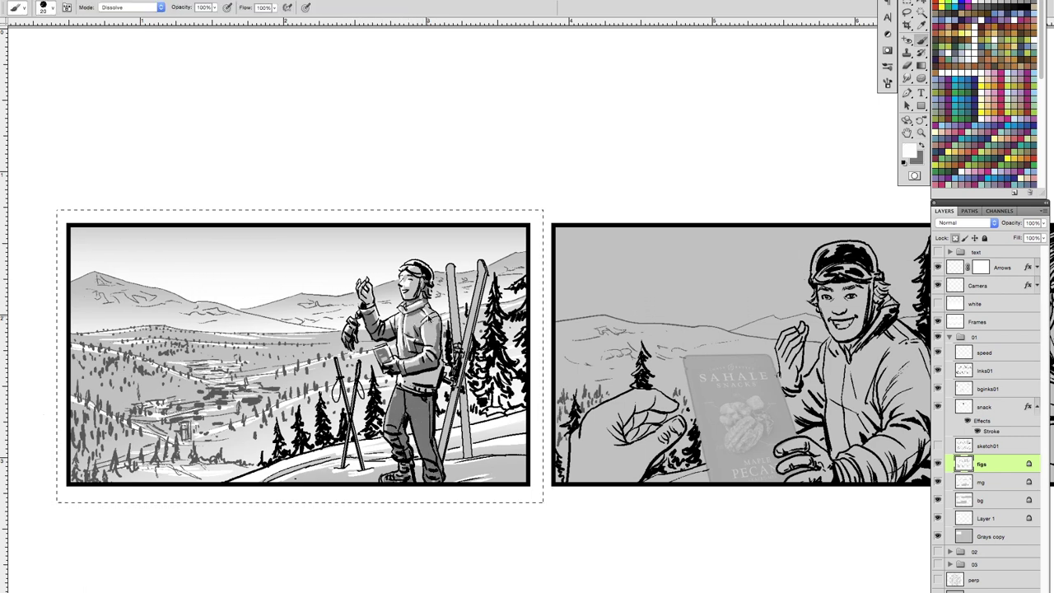
pyautogui.press('z')
pyautogui.hotkey('ctrl', '-')
pyautogui.hotkey('ctrl', '-')
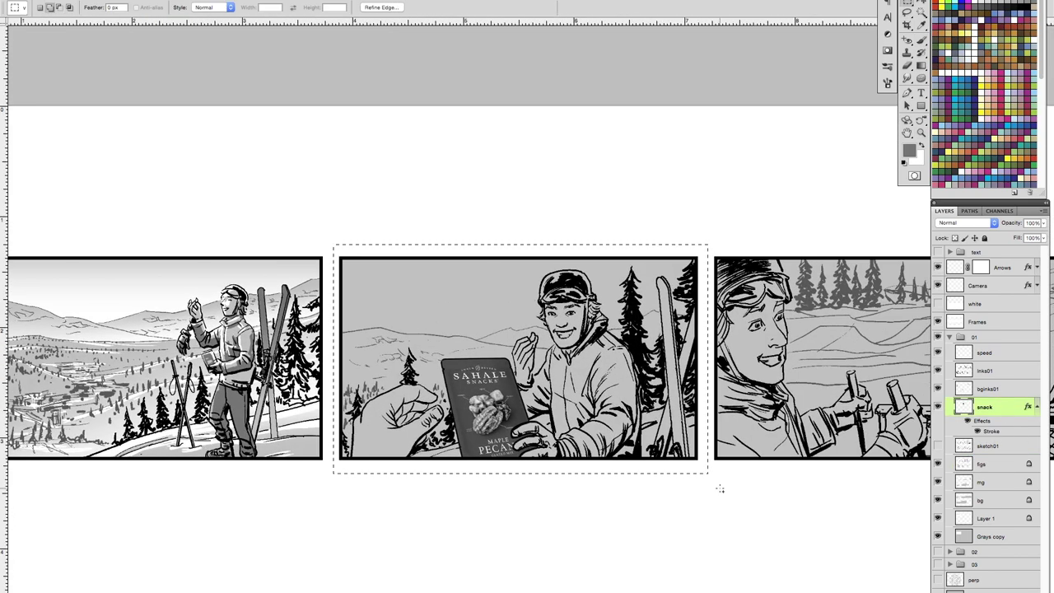
pyautogui.click(997, 498)
pyautogui.press('g')
pyautogui.press('x')
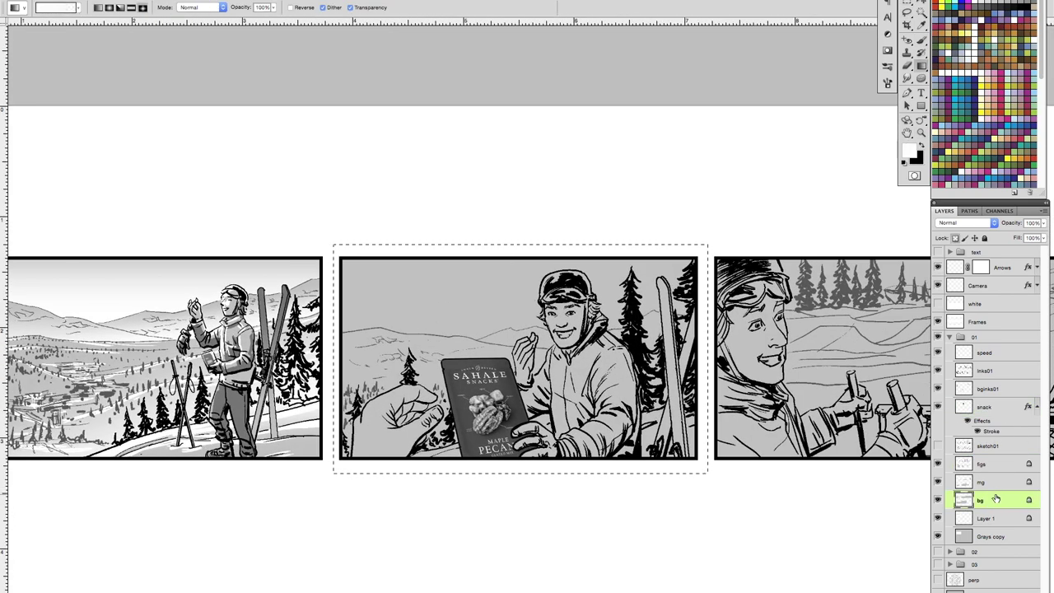
pyautogui.click(989, 536)
pyautogui.moveTo(519, 260); pyautogui.dragTo(519, 346)
# - Shade the skier's jacket grey with the brush on the figs layer
pyautogui.click(988, 482)
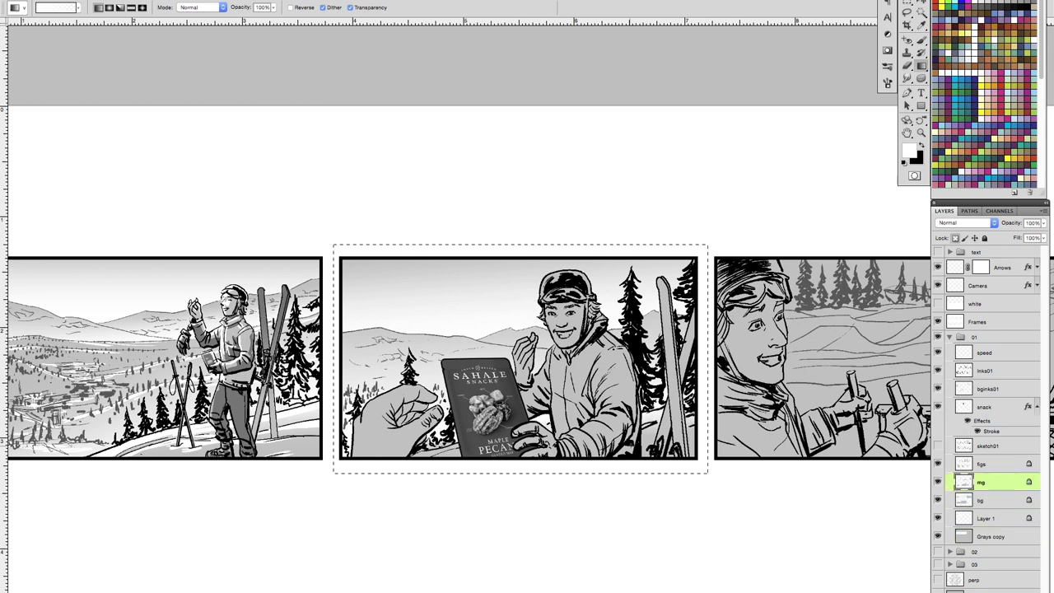
pyautogui.press('b')
pyautogui.click(988, 464)
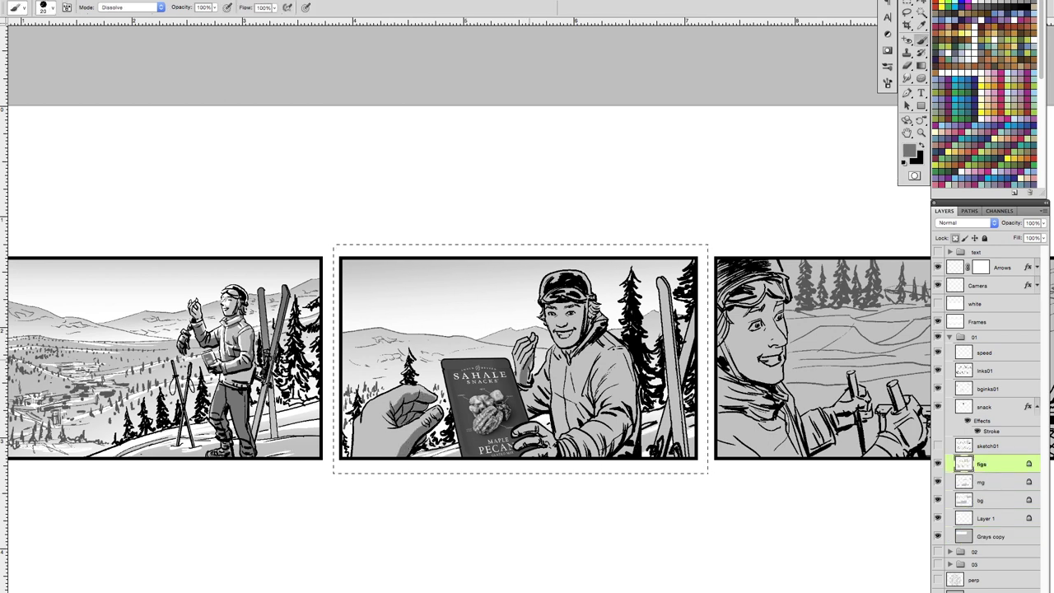
pyautogui.moveTo(593, 382); pyautogui.dragTo(575, 423)
pyautogui.moveTo(592, 364); pyautogui.dragTo(590, 385)
pyautogui.moveTo(630, 420); pyautogui.dragTo(586, 454)
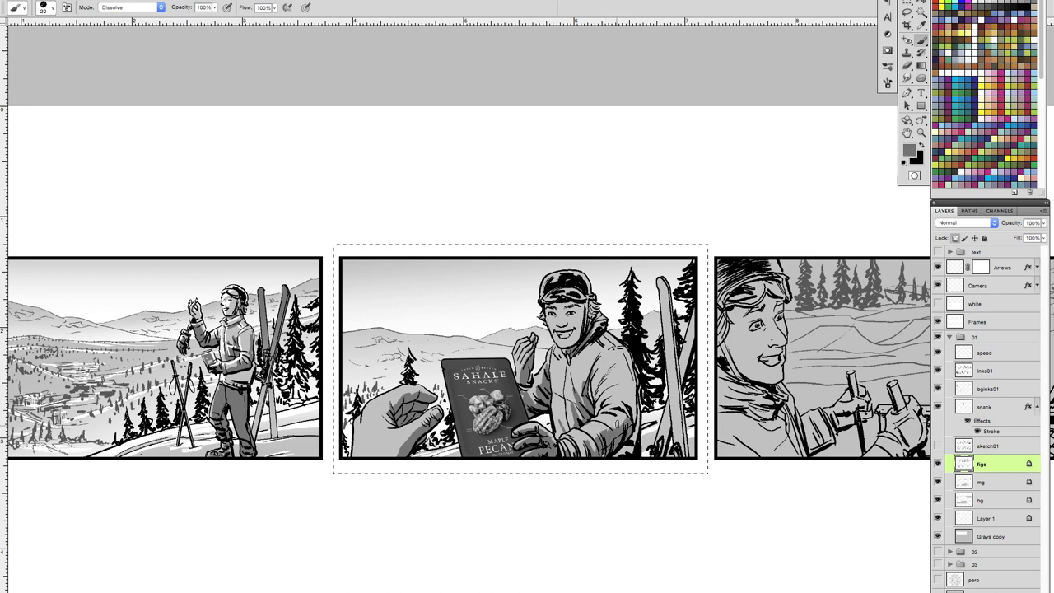
# - Brighten the skier's face and add light highlights to the jacket
pyautogui.scroll(3, 604, 344)
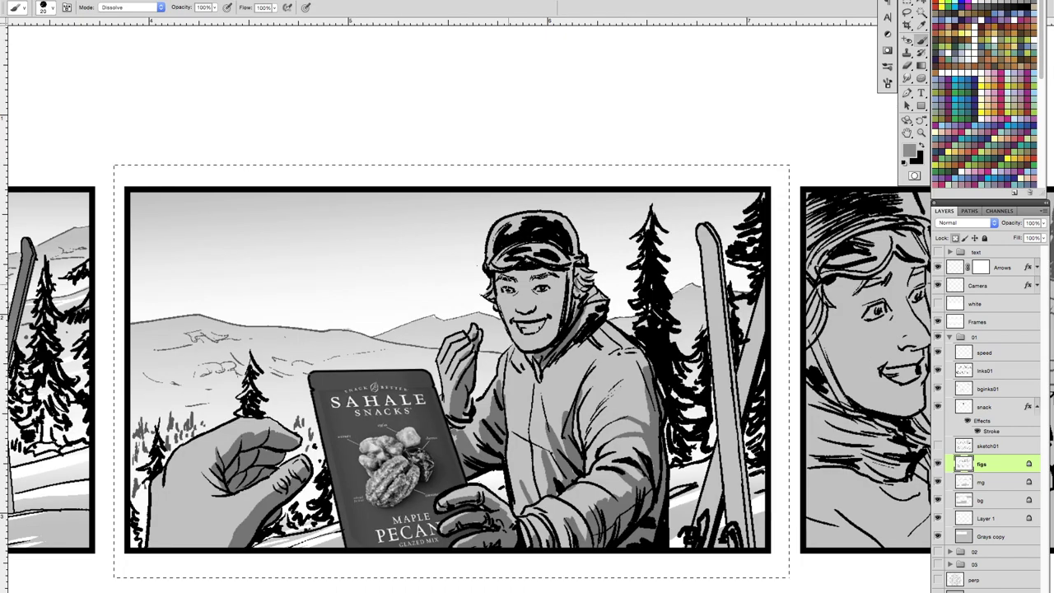
pyautogui.moveTo(528, 330)
pyautogui.mouseDown()
pyautogui.moveTo(521, 297)
pyautogui.moveTo(519, 350)
pyautogui.mouseUp()
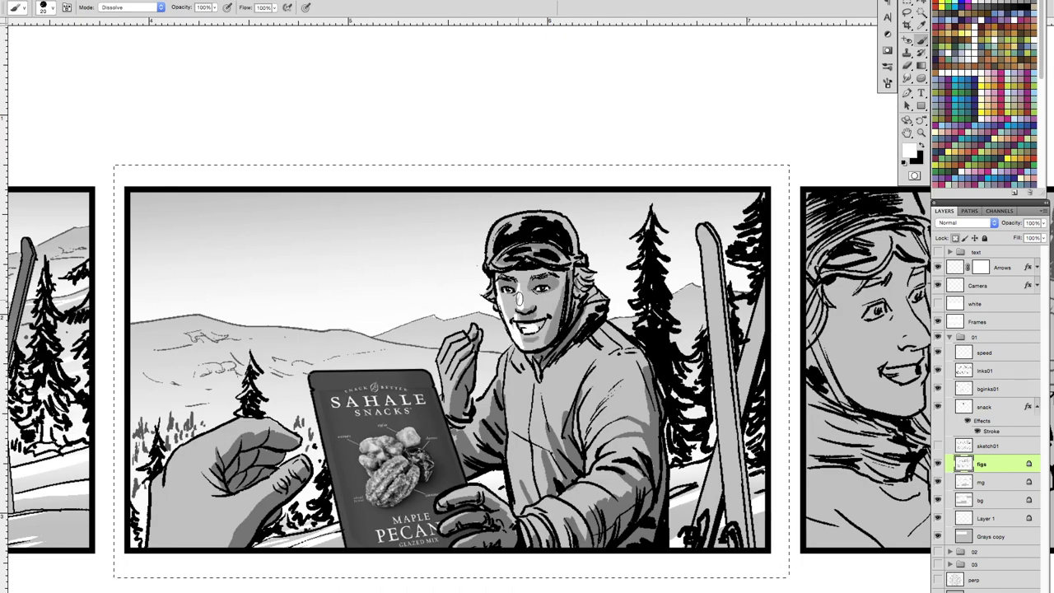
pyautogui.moveTo(609, 325); pyautogui.dragTo(638, 350)
pyautogui.moveTo(507, 350); pyautogui.dragTo(494, 445)
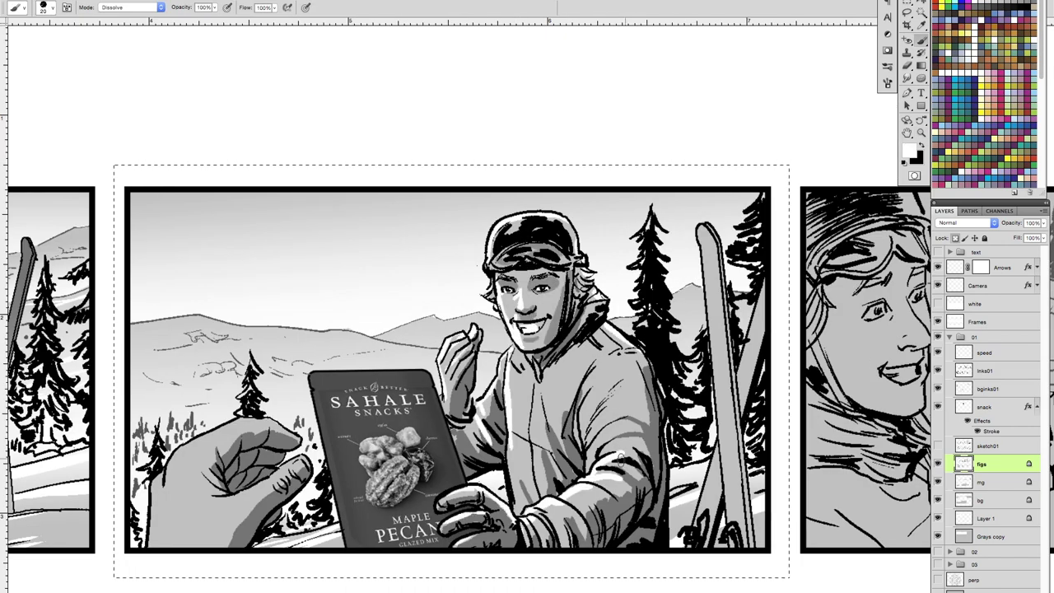
pyautogui.scroll(-2, 561, 481)
pyautogui.scroll(-2, 598, 445)
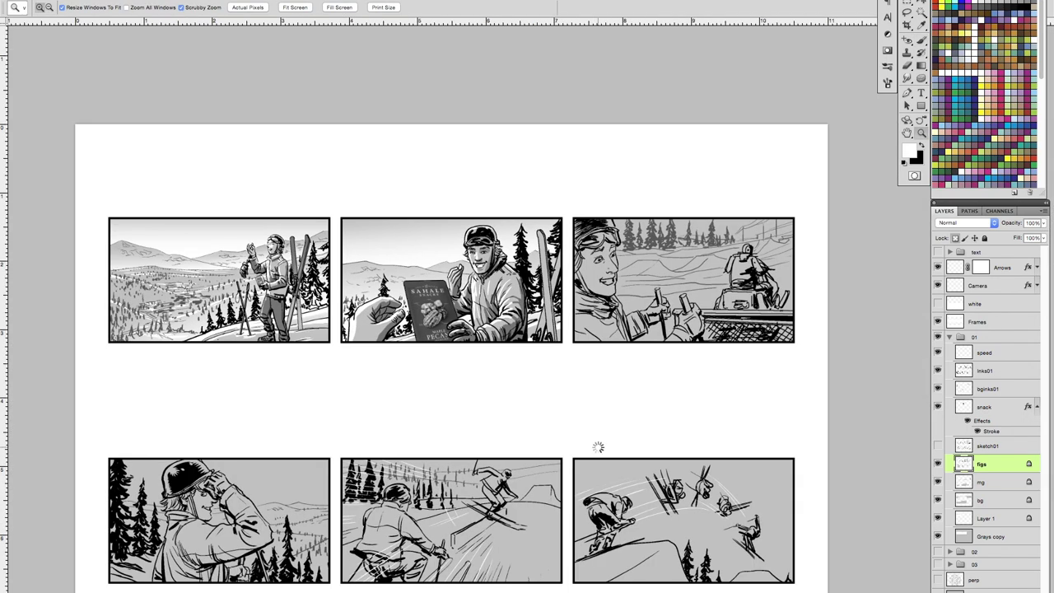
# - Add white snow highlights and shade the smiling figure's cheek, hat and face grey
pyautogui.scroll(1, 548, 263)
pyautogui.press('g')
pyautogui.hscroll(3, 870, 467)
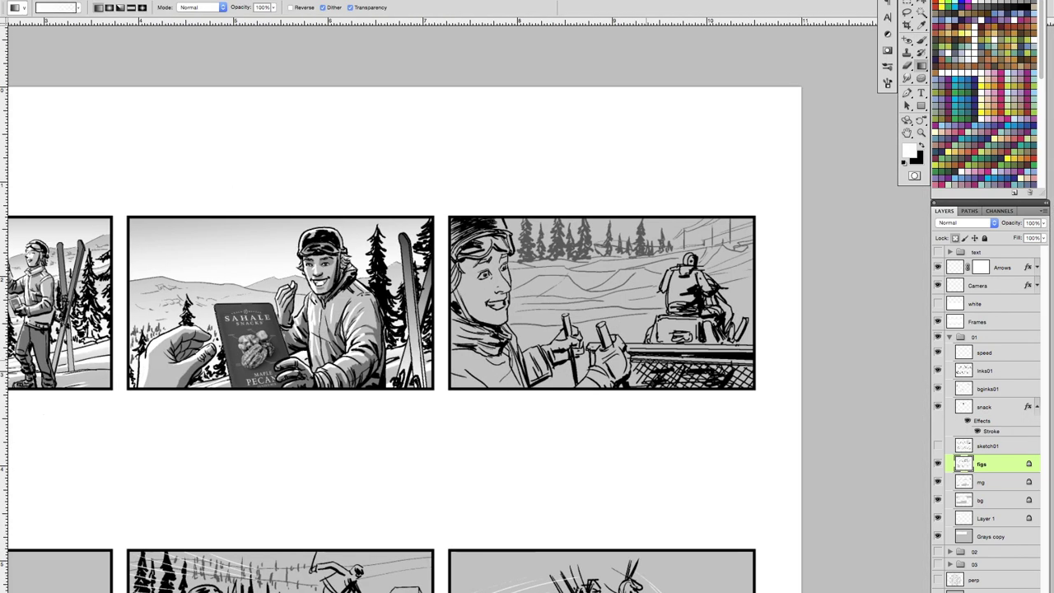
pyautogui.scroll(1, 869, 467)
pyautogui.hotkey('alt', ']')
pyautogui.hotkey('alt', ']')
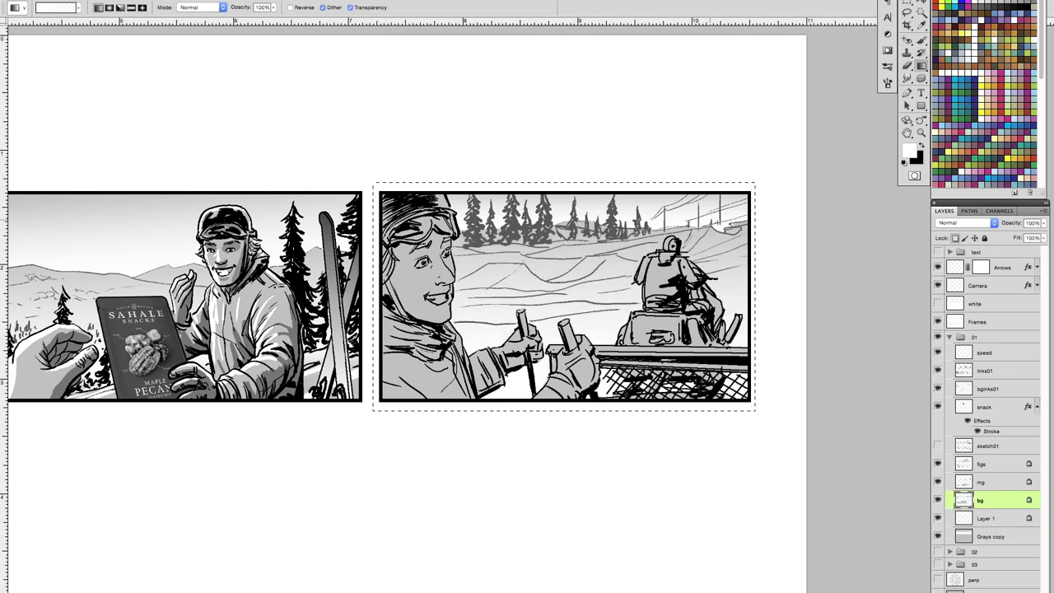
pyautogui.press('b')
pyautogui.moveTo(453, 275); pyautogui.dragTo(601, 267)
pyautogui.hotkey('alt', ']')
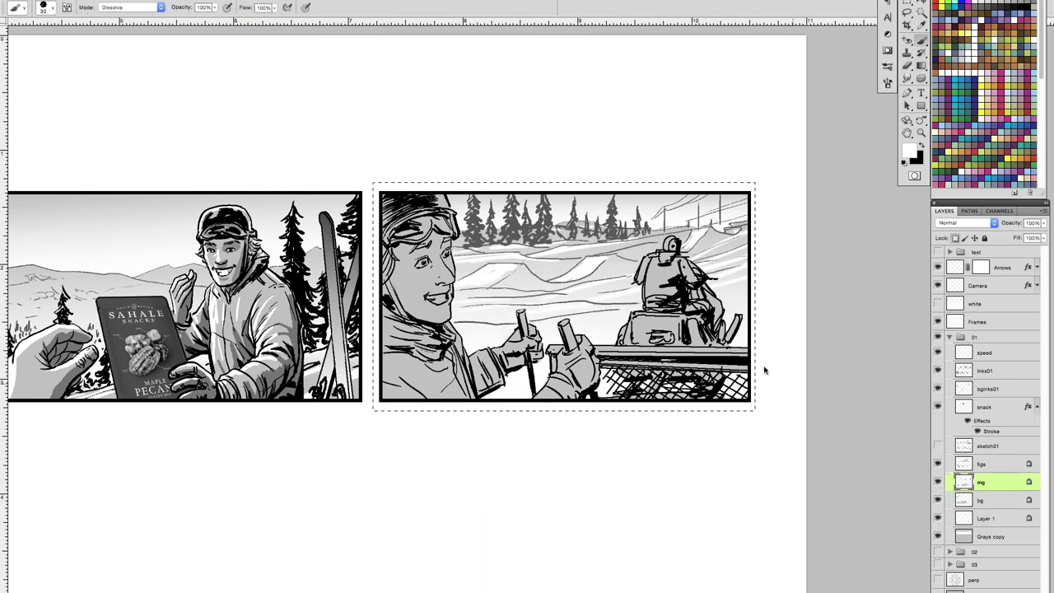
pyautogui.hotkey('alt', ']')
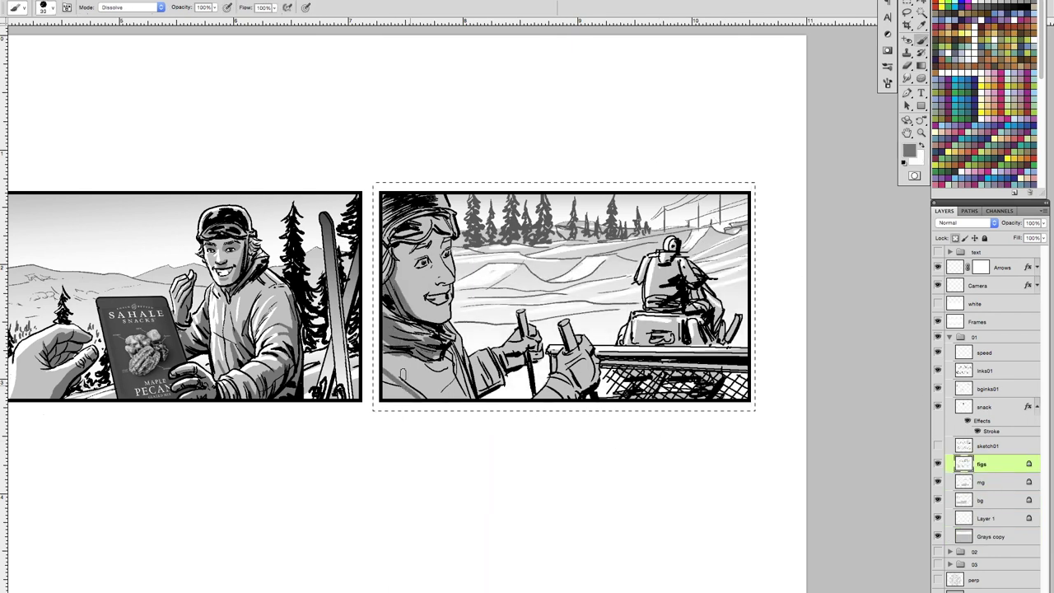
pyautogui.moveTo(420, 260); pyautogui.dragTo(444, 308)
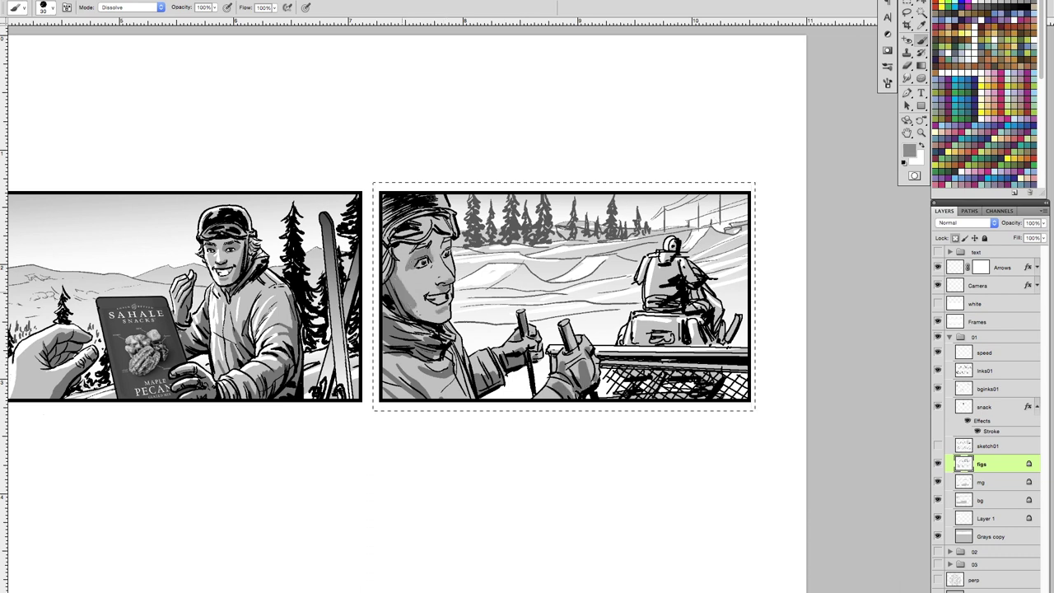
pyautogui.moveTo(400, 216)
pyautogui.mouseDown()
pyautogui.moveTo(408, 288)
pyautogui.moveTo(452, 318)
pyautogui.moveTo(463, 362)
pyautogui.mouseUp()
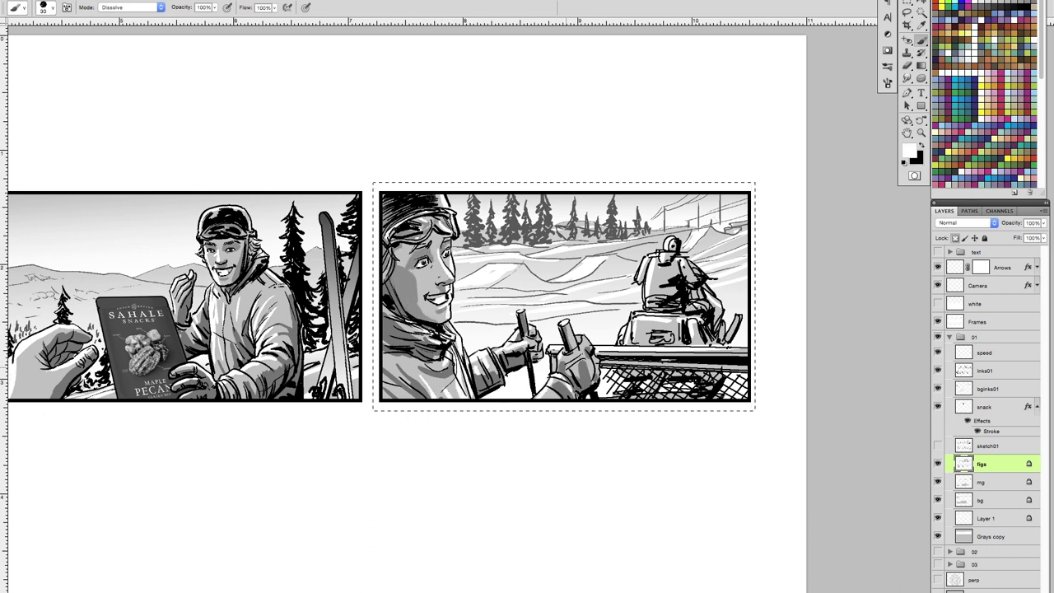
# - Fill the panel sky with a grey-to-white gradient and shade the glove, hand and sleeve
pyautogui.scroll(-3, 576, 387)
pyautogui.hotkey('ctrl', '0')
pyautogui.scroll(3, 361, 483)
pyautogui.press('g')
pyautogui.click(992, 536)
pyautogui.moveTo(314, 277); pyautogui.dragTo(314, 388)
pyautogui.hotkey('alt', ']')
pyautogui.hotkey('alt', ']')
pyautogui.press('b')
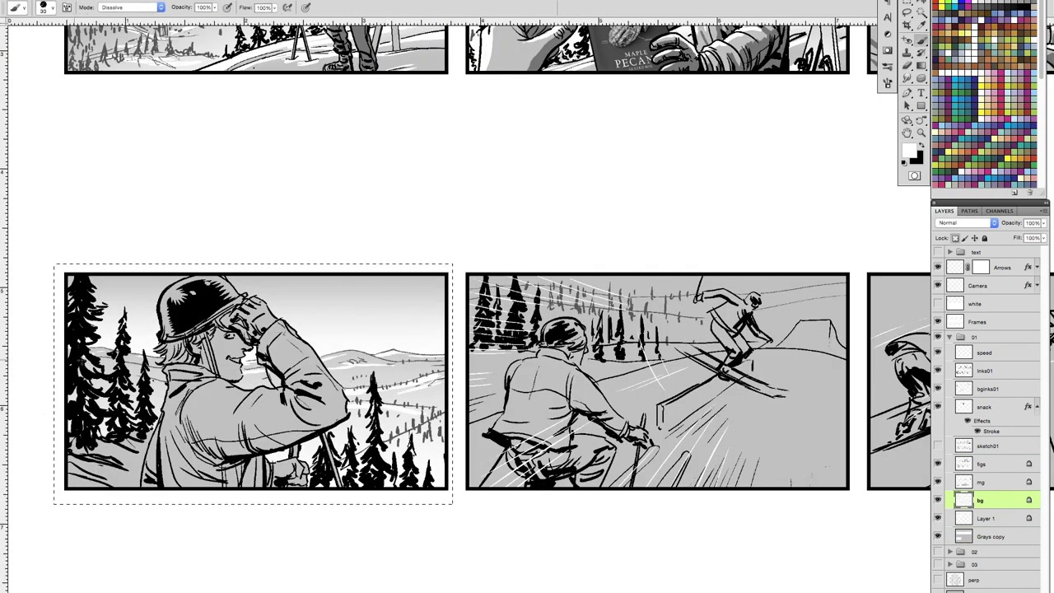
pyautogui.hotkey('alt', ']')
pyautogui.hotkey('alt', ']')
pyautogui.scroll(3, 461, 313)
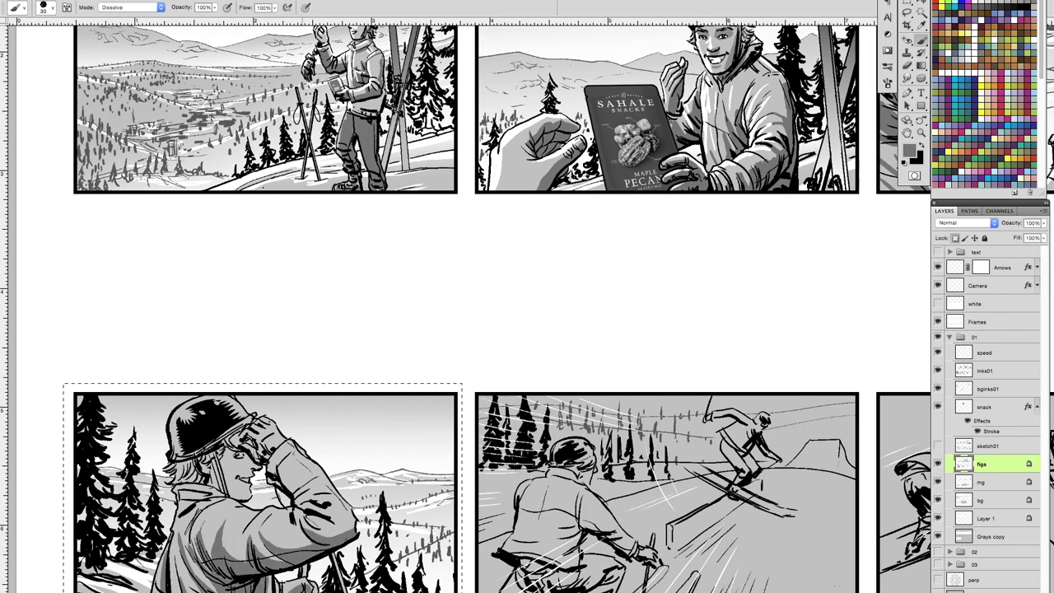
pyautogui.moveTo(251, 444)
pyautogui.mouseDown()
pyautogui.moveTo(239, 436)
pyautogui.moveTo(198, 453)
pyautogui.moveTo(210, 486)
pyautogui.mouseUp()
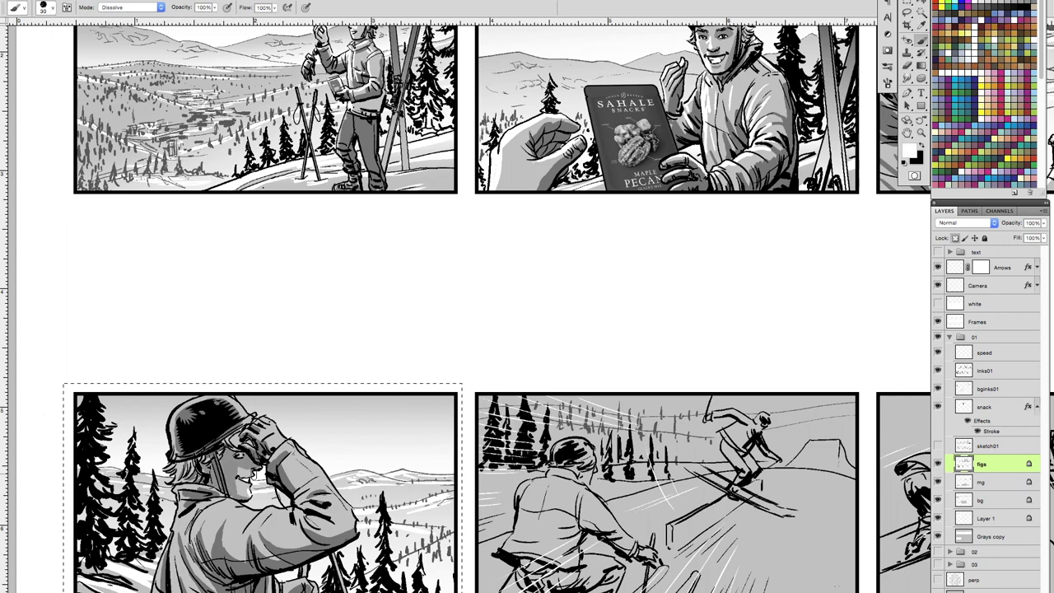
pyautogui.moveTo(280, 445); pyautogui.dragTo(311, 488)
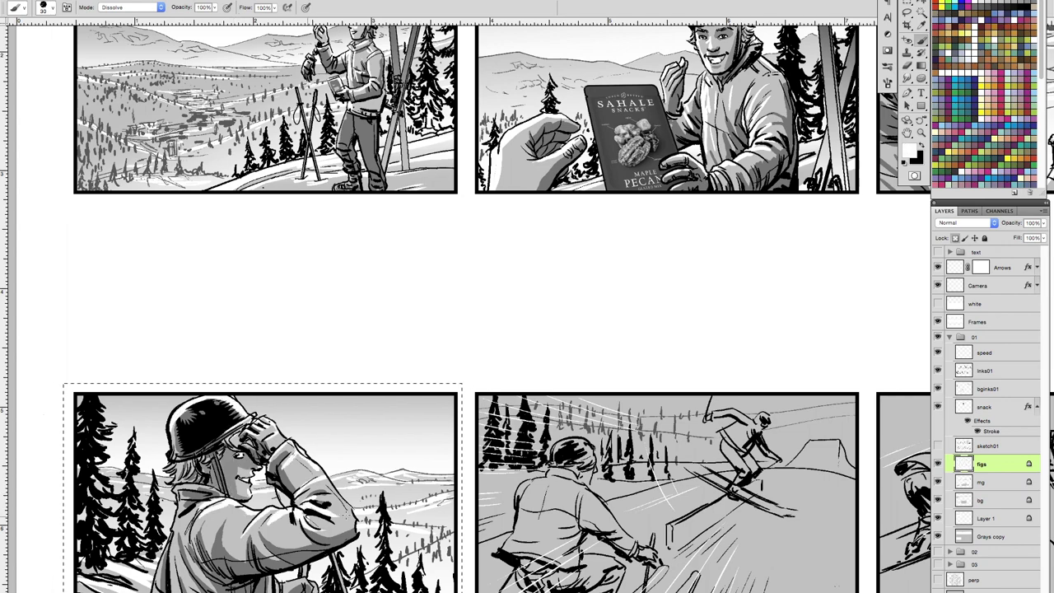
# - Brighten the lower ground with a gradient and add white speed streaks across the slope
pyautogui.press('h')
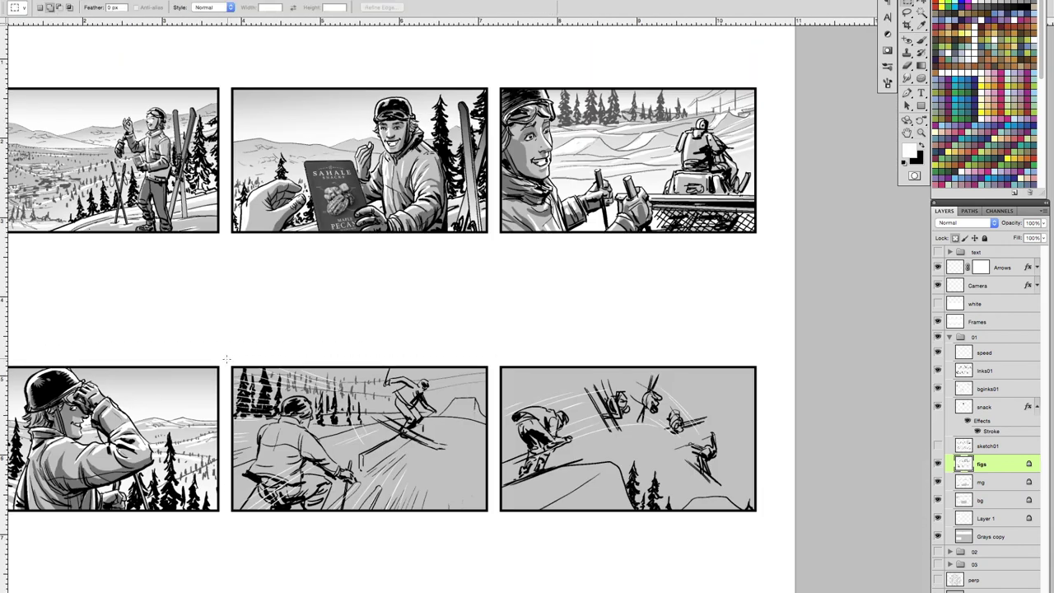
pyautogui.press('g')
pyautogui.hotkey('alt', '[')
pyautogui.hotkey('alt', '[')
pyautogui.moveTo(412, 519); pyautogui.dragTo(451, 387)
pyautogui.hotkey('alt', ']')
pyautogui.press('b')
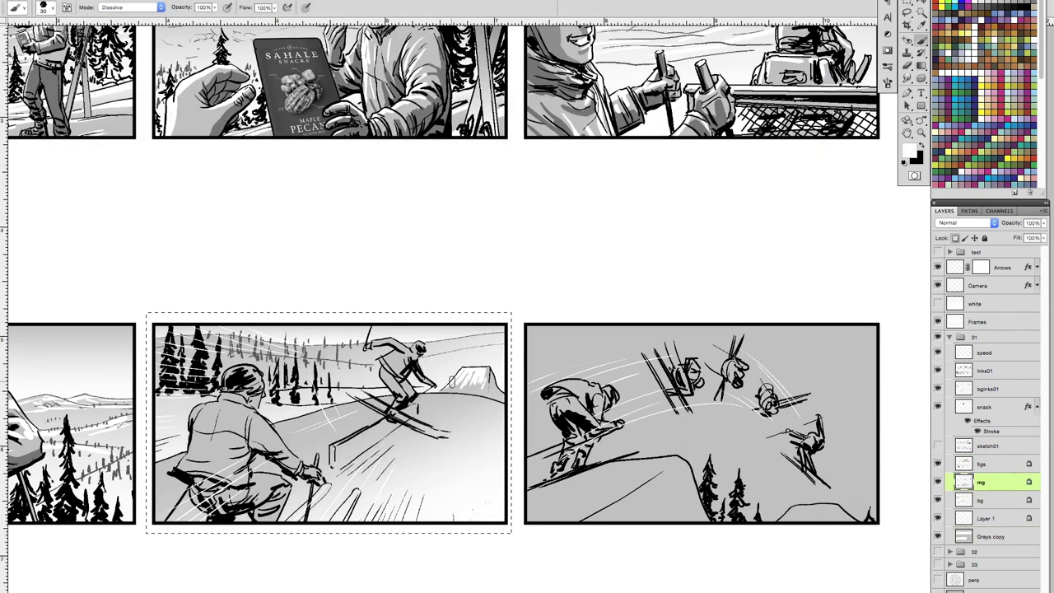
pyautogui.moveTo(156, 498); pyautogui.dragTo(186, 453)
pyautogui.moveTo(275, 436); pyautogui.dragTo(383, 399)
pyautogui.moveTo(283, 457); pyautogui.dragTo(393, 397)
pyautogui.moveTo(340, 421); pyautogui.dragTo(385, 403)
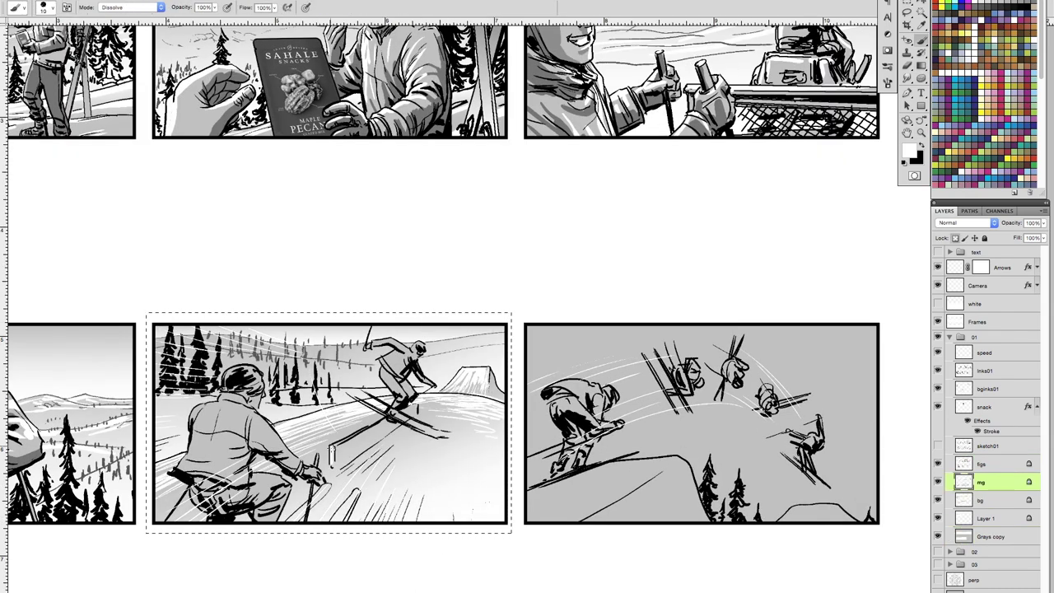
# - Shade the airborne skier's jacket and legs grey and tone the lower-right panel
pyautogui.hotkey('alt', ']')
pyautogui.moveTo(332, 451); pyautogui.dragTo(430, 521)
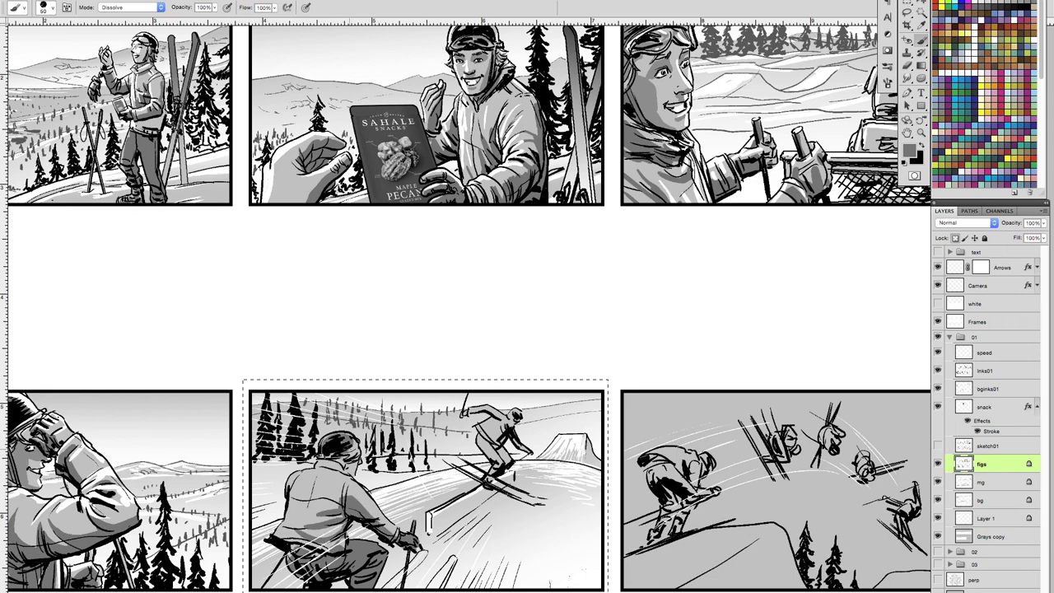
pyautogui.moveTo(486, 449); pyautogui.dragTo(475, 412)
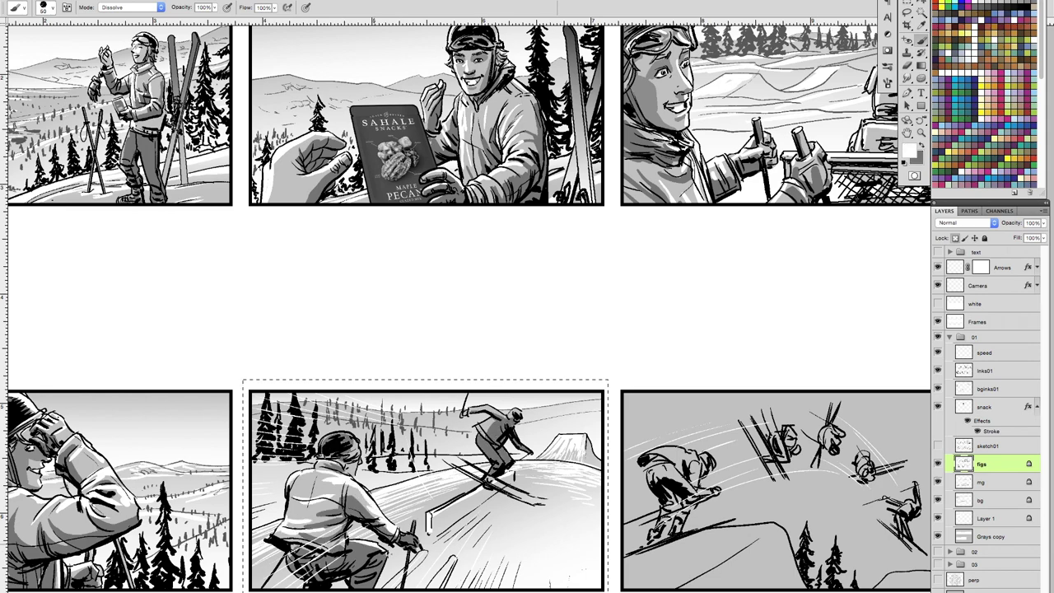
pyautogui.hscroll(5, 357, 451)
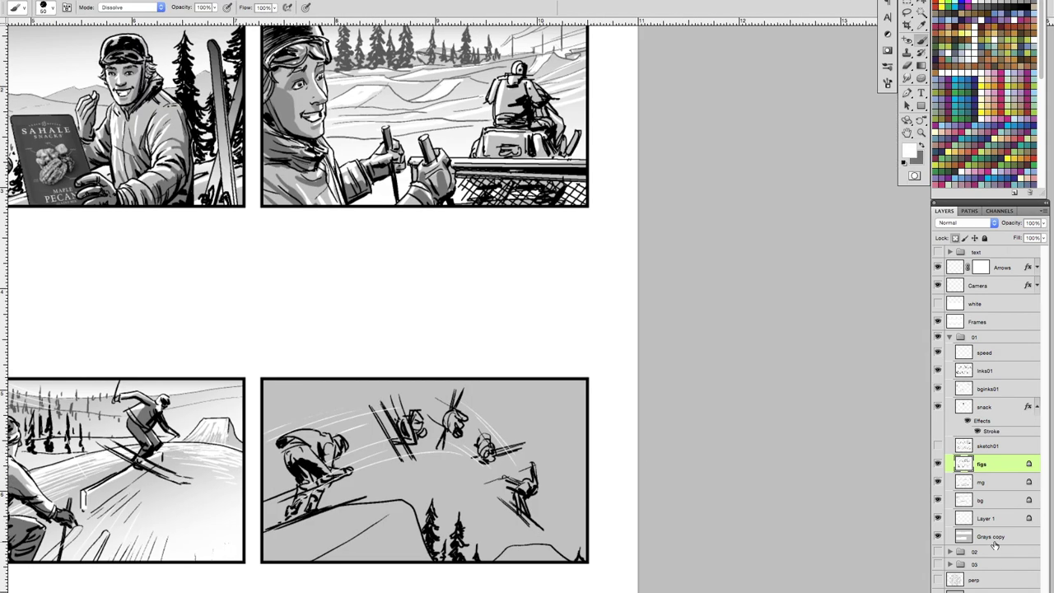
pyautogui.click(992, 536)
pyautogui.click(982, 464)
pyautogui.press('b')
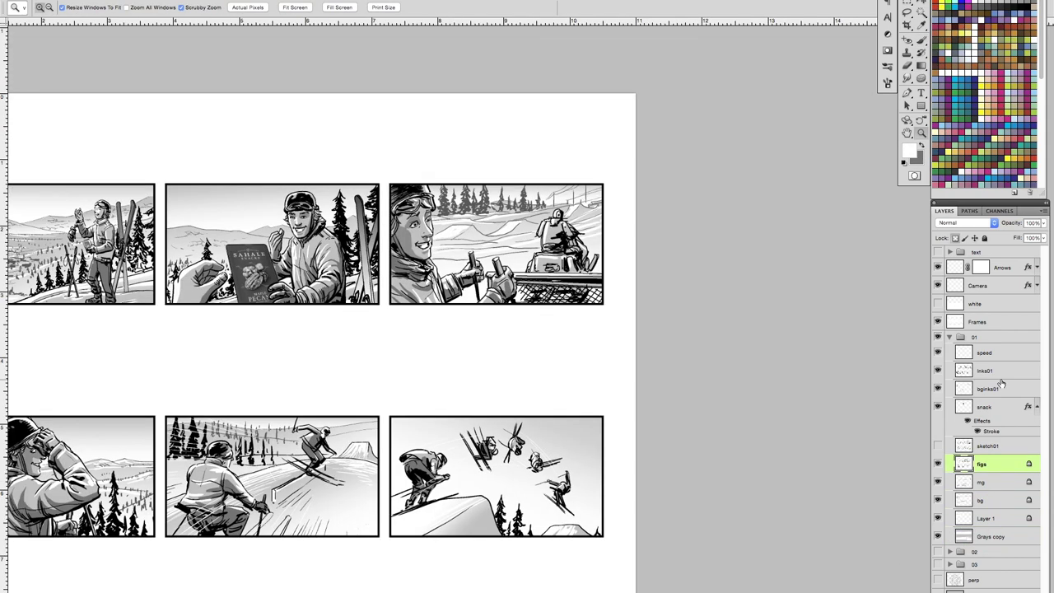
pyautogui.press('l')
pyautogui.moveTo(325, 576); pyautogui.dragTo(474, 486)
pyautogui.hotkey('ctrl', 'd')
pyautogui.moveTo(555, 453); pyautogui.dragTo(567, 476)
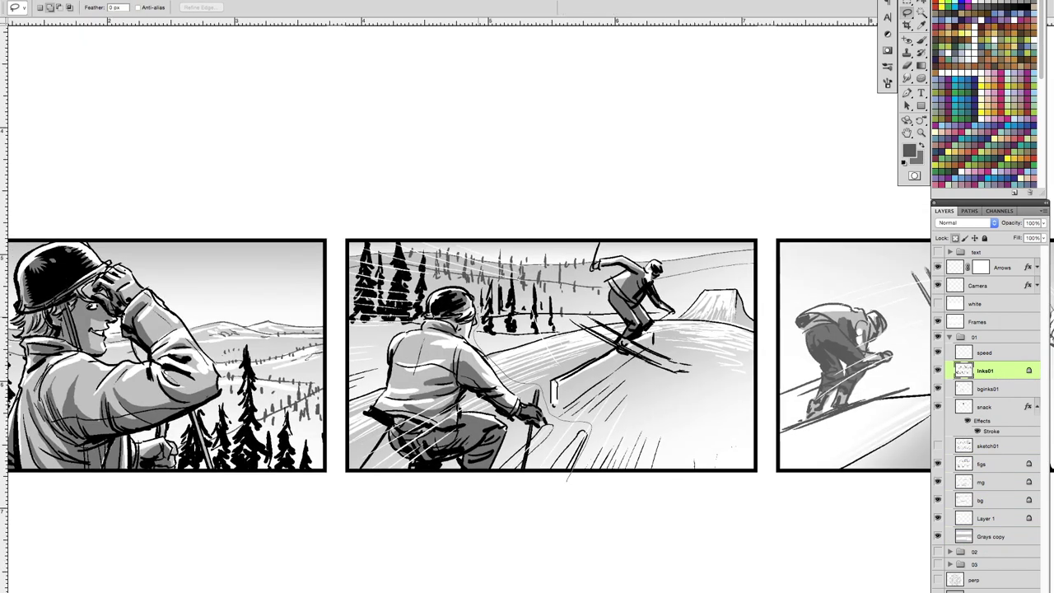
pyautogui.moveTo(345, 489); pyautogui.dragTo(729, 462)
# - Fit the whole page, hide group 01 and show group 02
pyautogui.press('b')
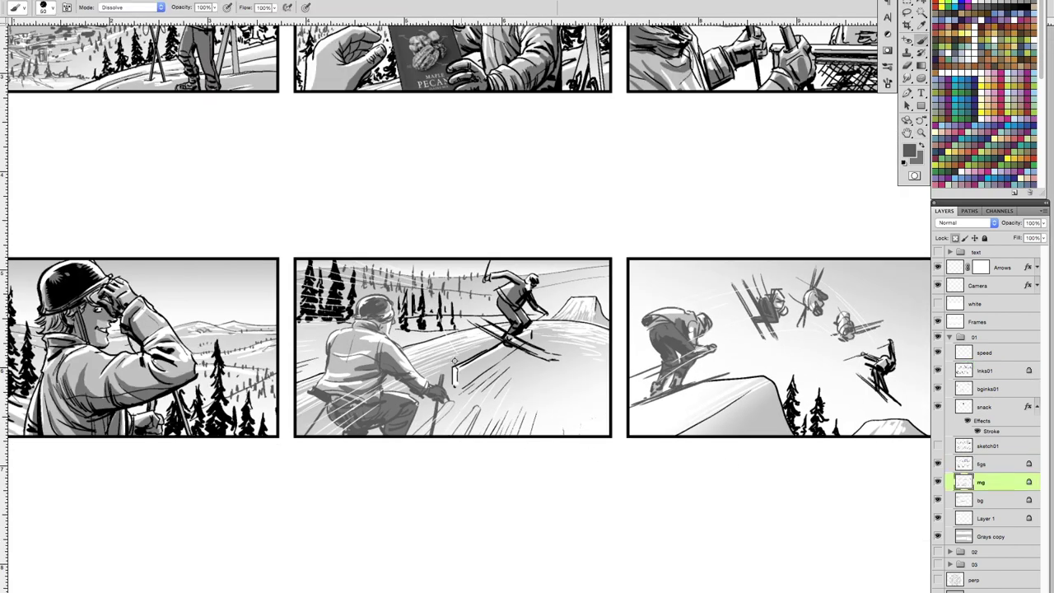
pyautogui.press('z')
pyautogui.keyDown('alt'); pyautogui.click(656, 418); pyautogui.keyUp('alt')
pyautogui.press('g')
pyautogui.hotkey('alt', ']')
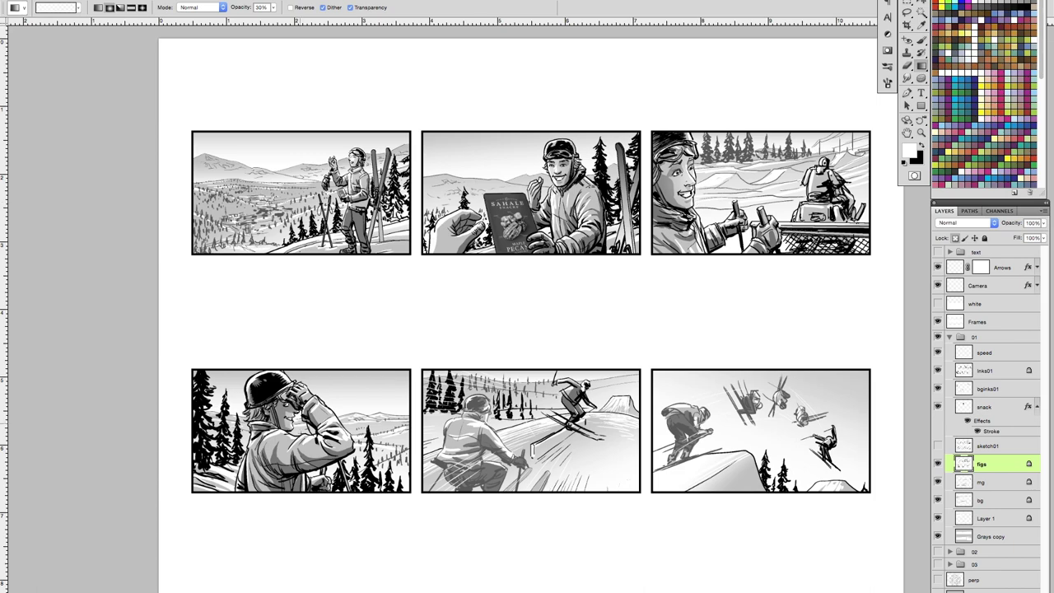
pyautogui.press('z')
pyautogui.hotkey('ctrl', '0')
pyautogui.click(937, 551)
pyautogui.click(989, 476)
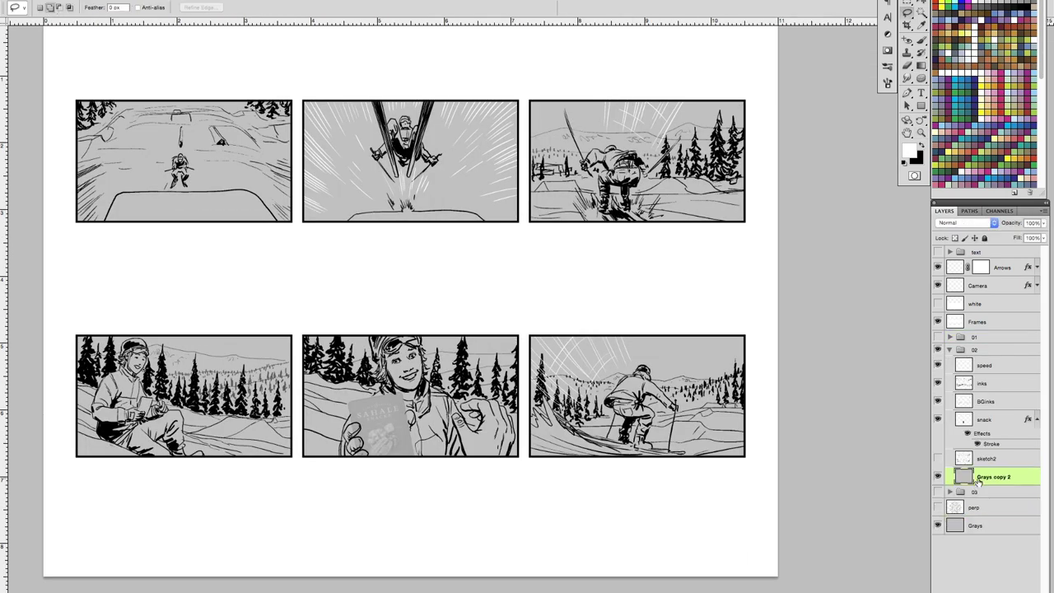
# - Zoom in on page two and lasso the snowboarder's panel
pyautogui.hotkey('ctrl', '1')
pyautogui.press('l')
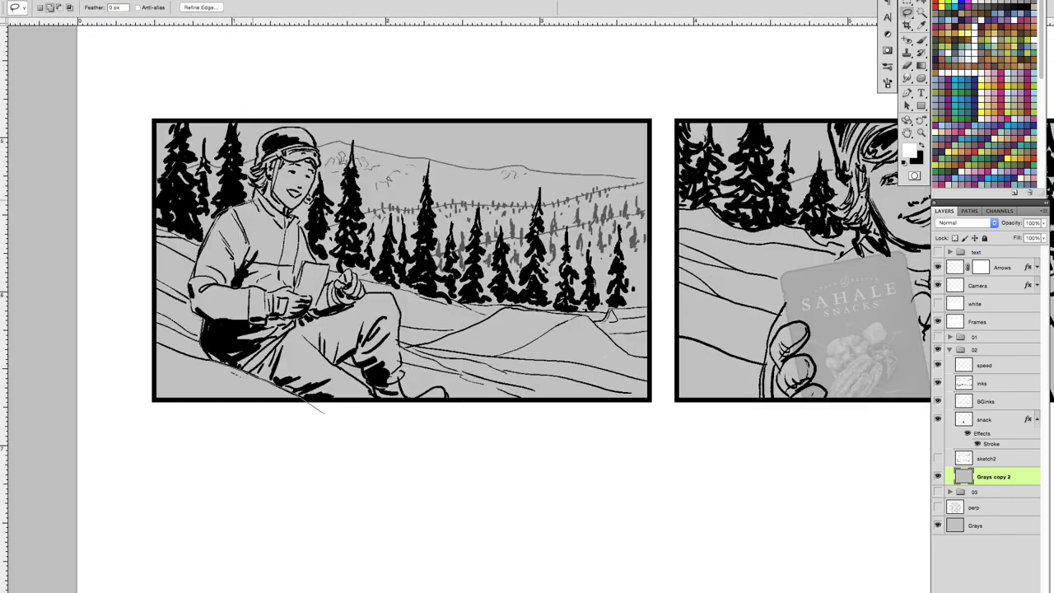
pyautogui.moveTo(325, 412); pyautogui.dragTo(380, 408)
pyautogui.hscroll(10, 470, 330)
pyautogui.scroll(3, 469, 330)
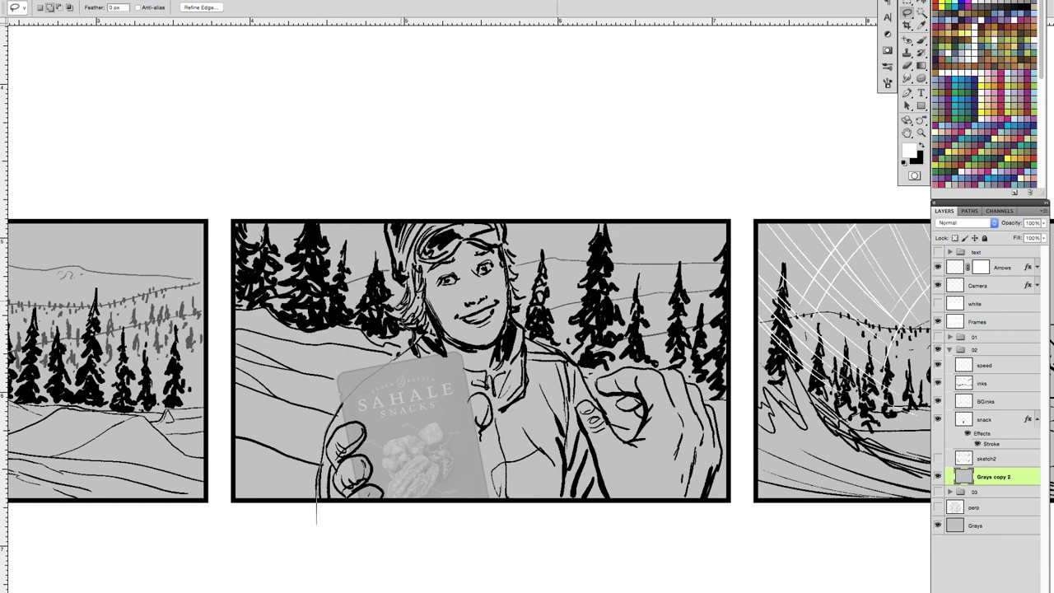
pyautogui.hscroll(5, 518, 483)
pyautogui.scroll(-1, 519, 482)
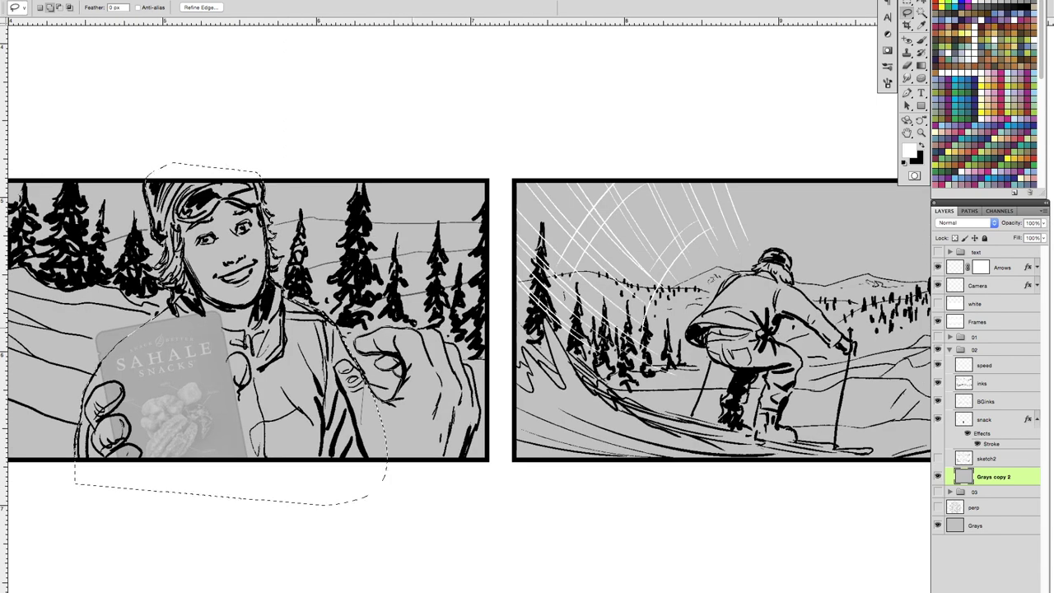
pyautogui.hscroll(6, 429, 330)
pyautogui.scroll(-1, 429, 329)
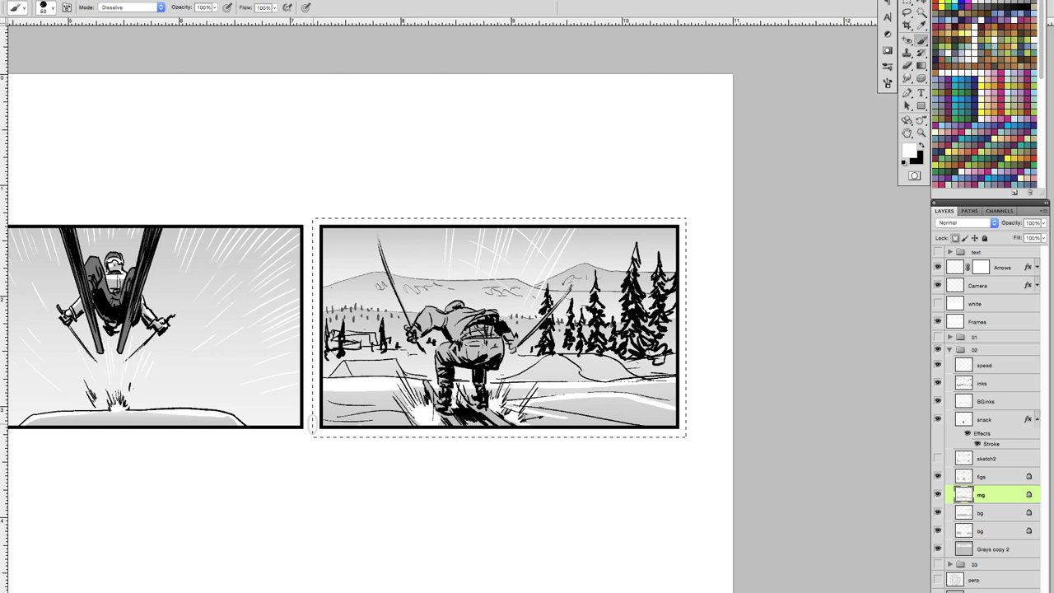
# - Brighten the snow with white, darken the skier's pants grey and lighten the panel with a gradient
pyautogui.moveTo(383, 406); pyautogui.dragTo(412, 416)
pyautogui.moveTo(527, 379)
pyautogui.mouseDown()
pyautogui.moveTo(609, 356)
pyautogui.moveTo(676, 358)
pyautogui.mouseUp()
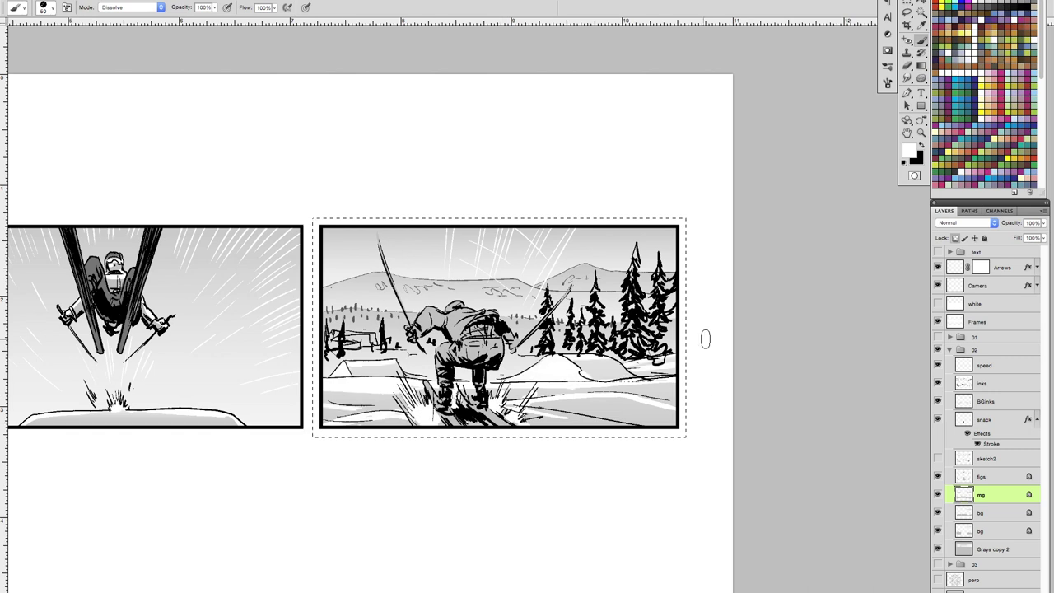
pyautogui.click(980, 476)
pyautogui.moveTo(440, 342); pyautogui.dragTo(494, 375)
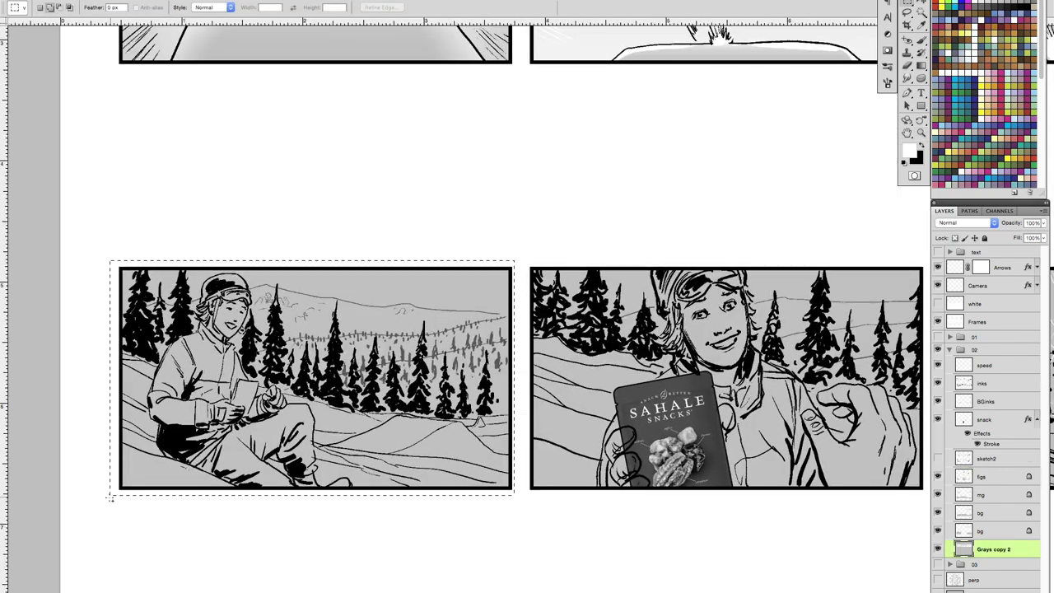
pyautogui.moveTo(452, 248); pyautogui.dragTo(395, 461)
# - Paint white dissolve snow strokes over the lower-left snowy hill on the midground layer
pyautogui.click(980, 495)
pyautogui.press('b')
pyautogui.moveTo(231, 449); pyautogui.dragTo(124, 482)
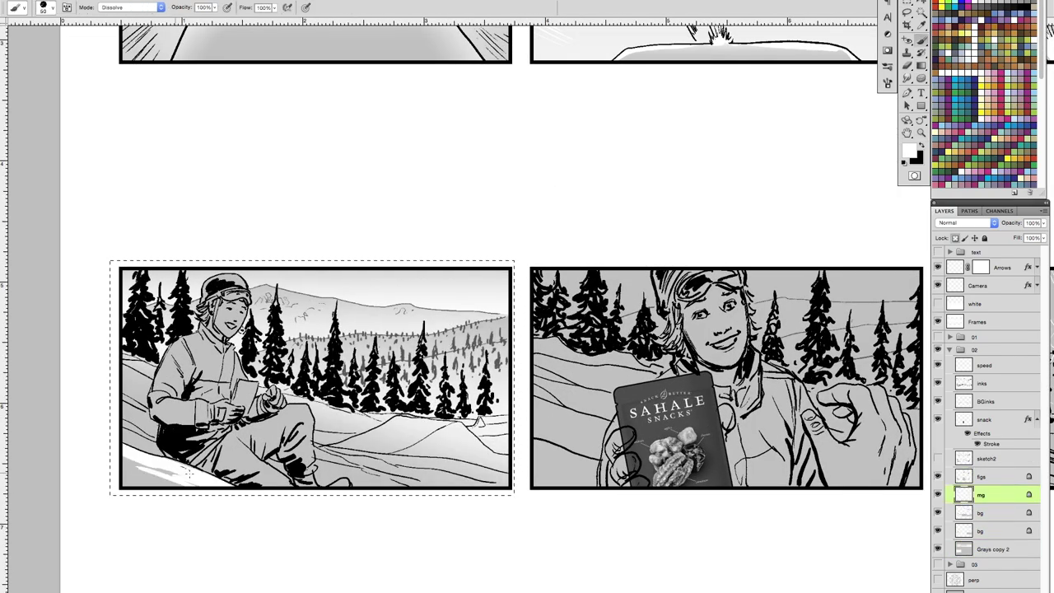
pyautogui.moveTo(153, 445); pyautogui.dragTo(124, 371)
pyautogui.moveTo(313, 481)
pyautogui.mouseDown()
pyautogui.moveTo(494, 449)
pyautogui.moveTo(346, 448)
pyautogui.mouseUp()
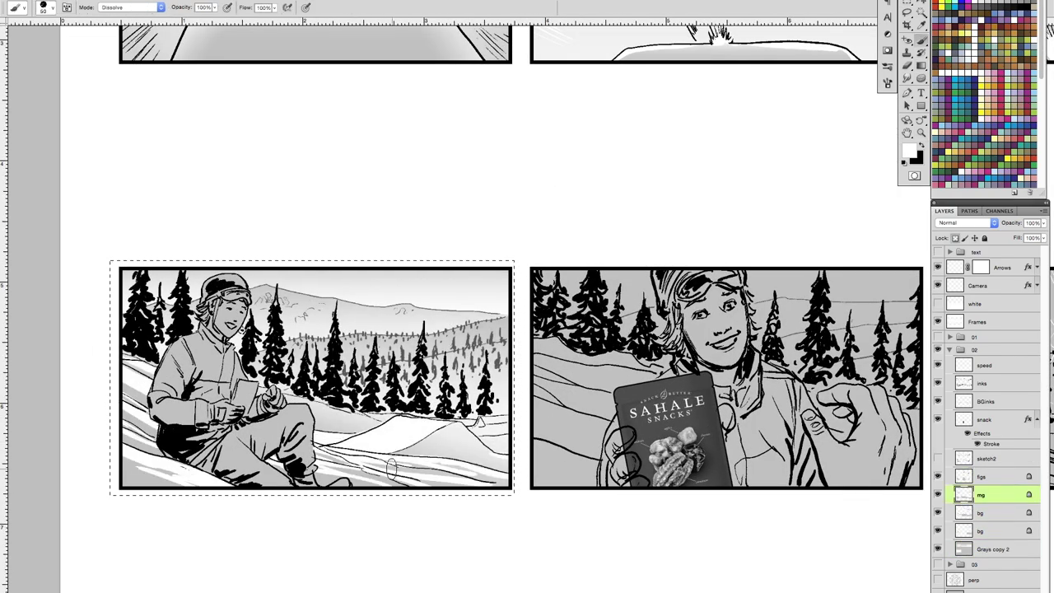
# - Shade the figure's jacket and pants with a grey tone on the figures layer
pyautogui.click(980, 476)
pyautogui.keyDown('alt'); pyautogui.click(247, 428); pyautogui.keyUp('alt')
pyautogui.moveTo(305, 408); pyautogui.dragTo(206, 461)
pyautogui.moveTo(222, 408); pyautogui.dragTo(317, 486)
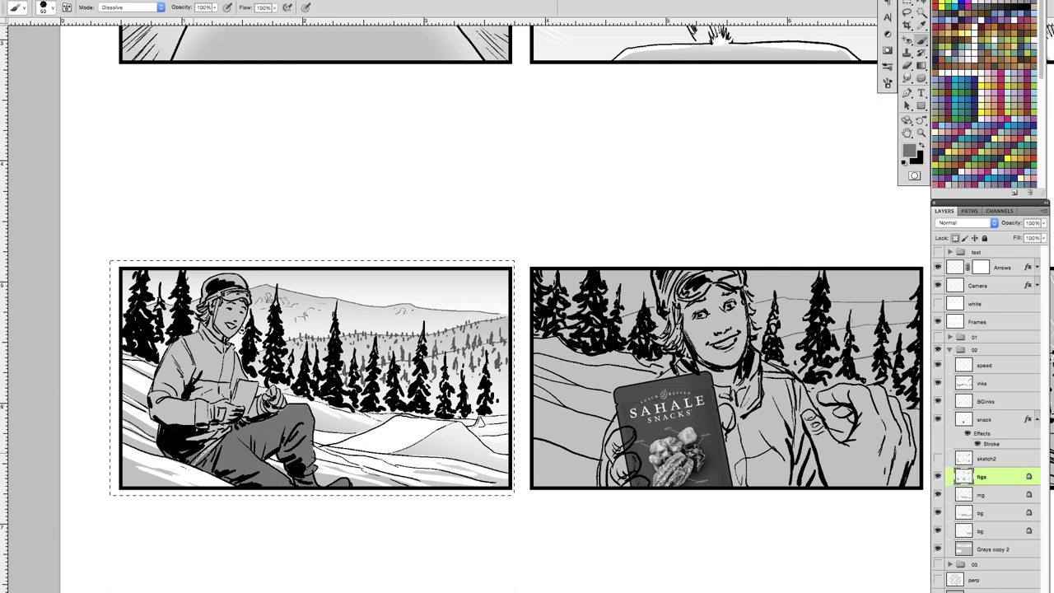
pyautogui.moveTo(219, 461); pyautogui.dragTo(157, 404)
pyautogui.moveTo(263, 395)
pyautogui.mouseDown()
pyautogui.moveTo(164, 362)
pyautogui.moveTo(205, 358)
pyautogui.mouseUp()
# - Add white highlights to the figure's face, jacket and legs
pyautogui.moveTo(330, 371); pyautogui.dragTo(317, 418)
pyautogui.press('x')
pyautogui.moveTo(182, 387)
pyautogui.mouseDown()
pyautogui.moveTo(144, 441)
pyautogui.moveTo(222, 329)
pyautogui.moveTo(212, 394)
pyautogui.moveTo(165, 462)
pyautogui.mouseUp()
pyautogui.moveTo(226, 408); pyautogui.dragTo(263, 449)
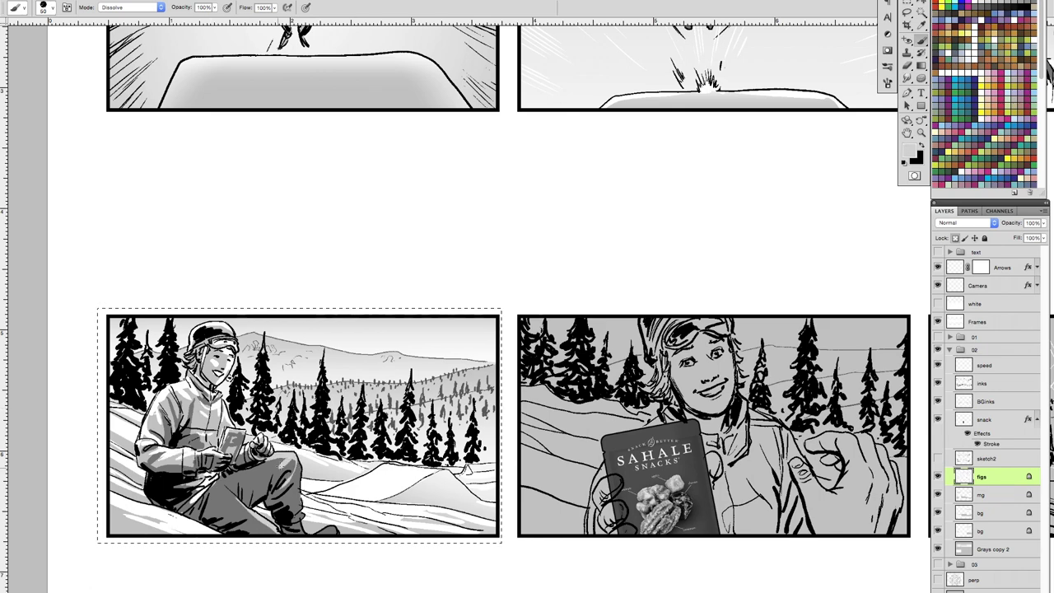
# - Select the snack panel's area and brighten its left hills with white on the mg layer
pyautogui.hotkey('ctrl', 'd')
pyautogui.hotkey('ctrl', '0')
pyautogui.hotkey('ctrl', '+')
pyautogui.press('e')
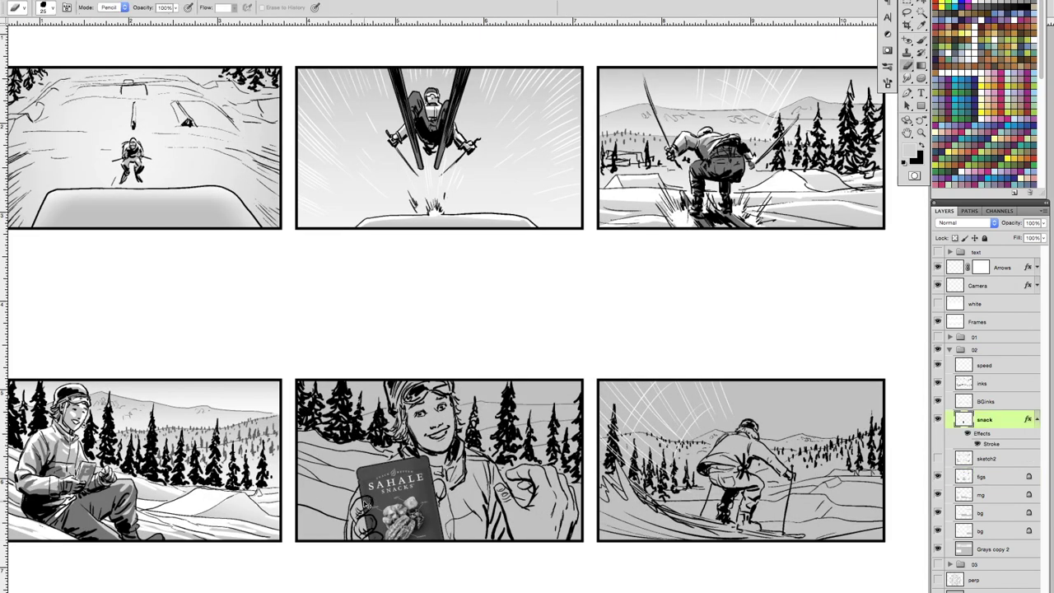
pyautogui.click(984, 512)
pyautogui.press('g')
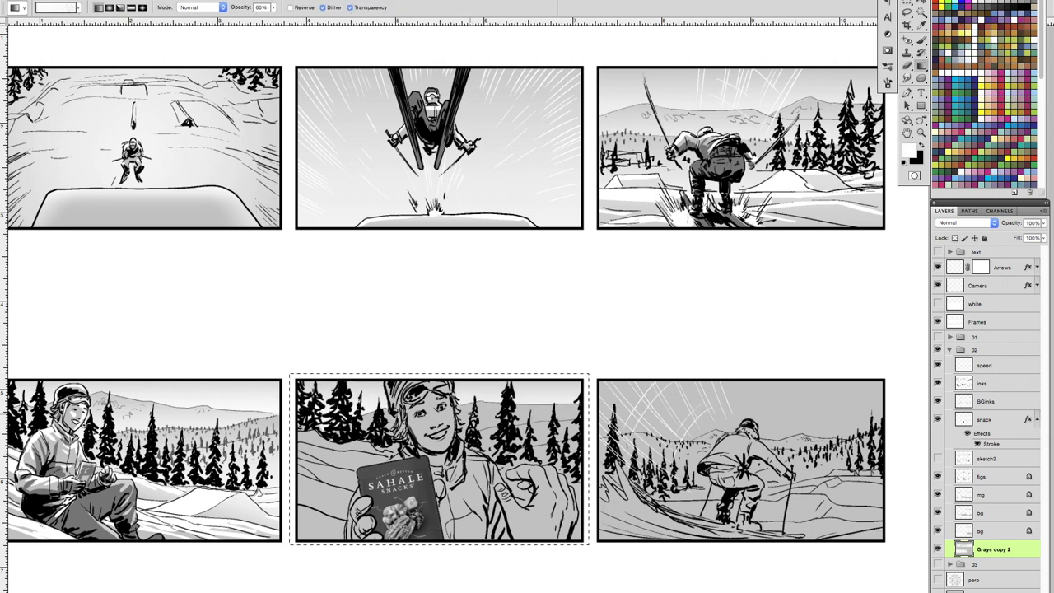
pyautogui.hotkey('alt', ']')
pyautogui.press('b')
pyautogui.moveTo(313, 519)
pyautogui.mouseDown()
pyautogui.moveTo(346, 457)
pyautogui.moveTo(378, 445)
pyautogui.mouseUp()
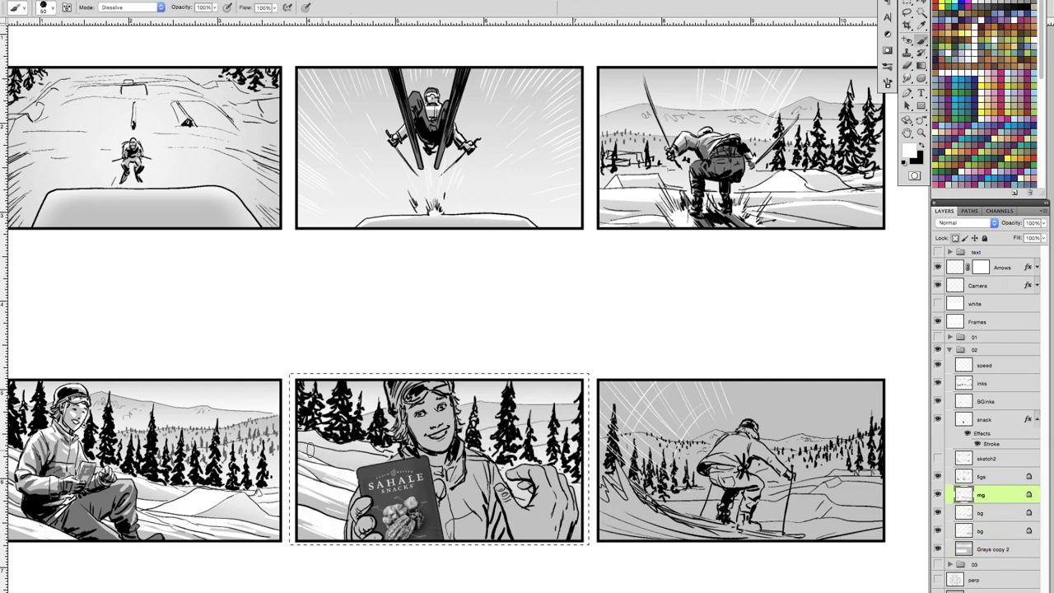
# - Shade the snack panel's figure in grey on the figs layer
pyautogui.hotkey('alt', ']')
pyautogui.keyDown('alt'); pyautogui.click(367, 527); pyautogui.keyUp('alt')
pyautogui.moveTo(359, 539); pyautogui.dragTo(376, 522)
pyautogui.moveTo(436, 502); pyautogui.dragTo(463, 460)
pyautogui.moveTo(460, 537); pyautogui.dragTo(487, 492)
pyautogui.moveTo(482, 539); pyautogui.dragTo(504, 470)
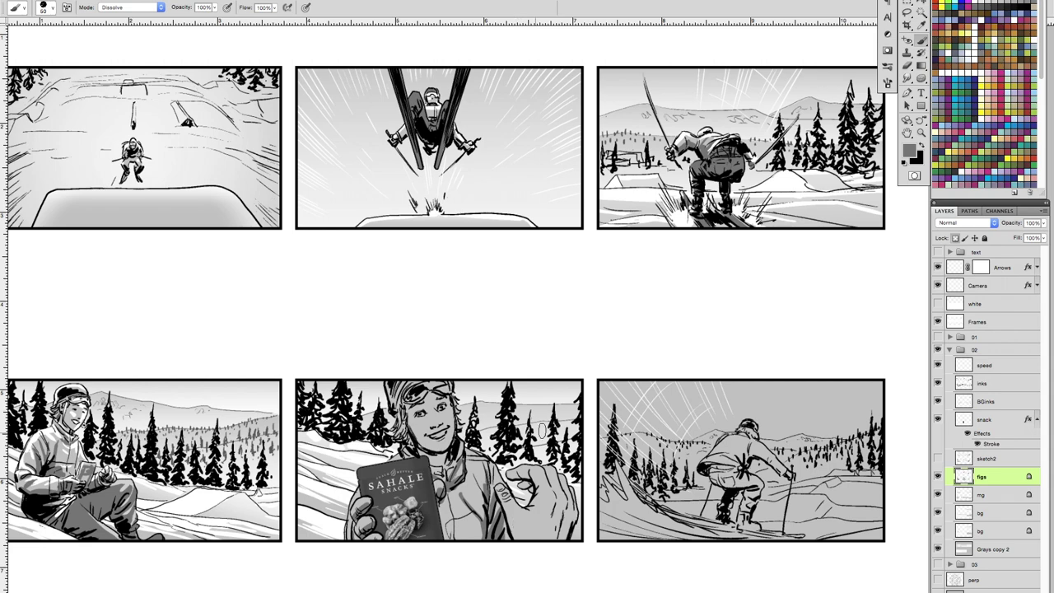
# - Select the lower-right skier panel and lighten it with a gradient
pyautogui.scroll(2, 425, 424)
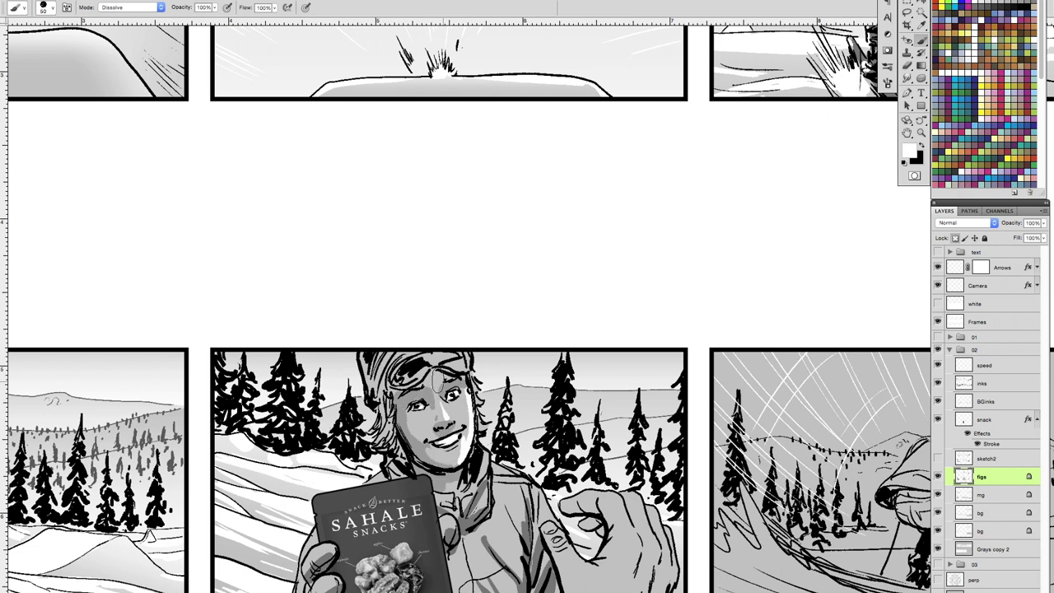
pyautogui.scroll(-2, 466, 433)
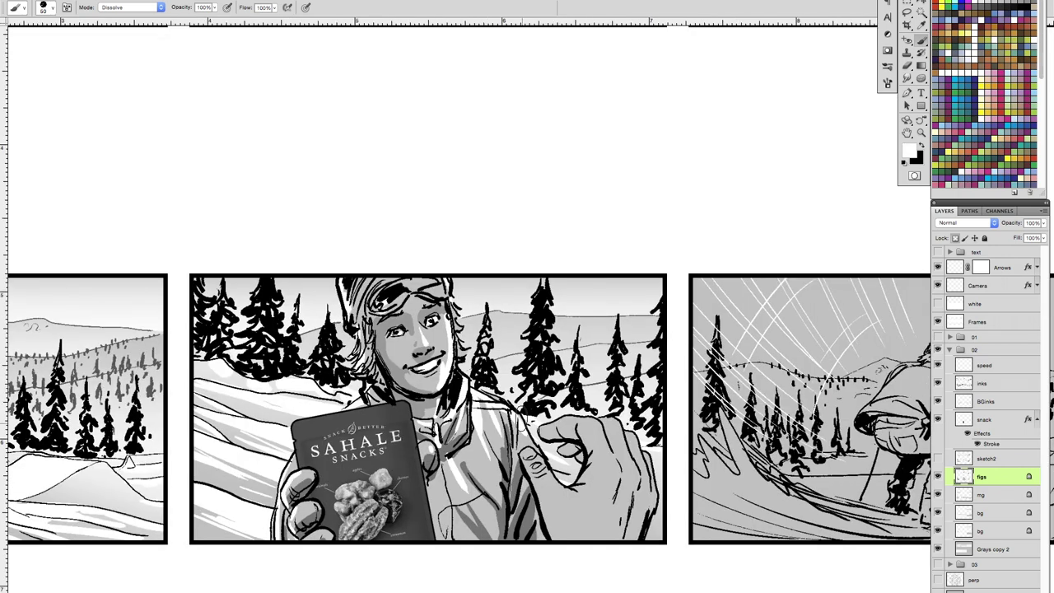
pyautogui.press('z')
pyautogui.moveTo(586, 505); pyautogui.dragTo(588, 436)
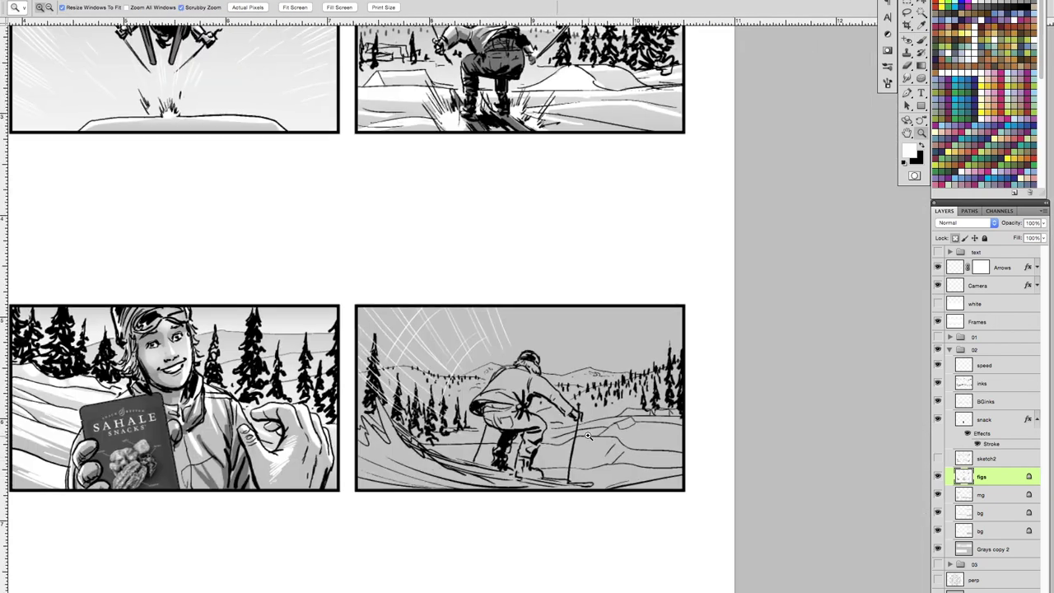
pyautogui.press('b')
pyautogui.keyDown('ctrl'); pyautogui.click(963, 549); pyautogui.keyUp('ctrl')
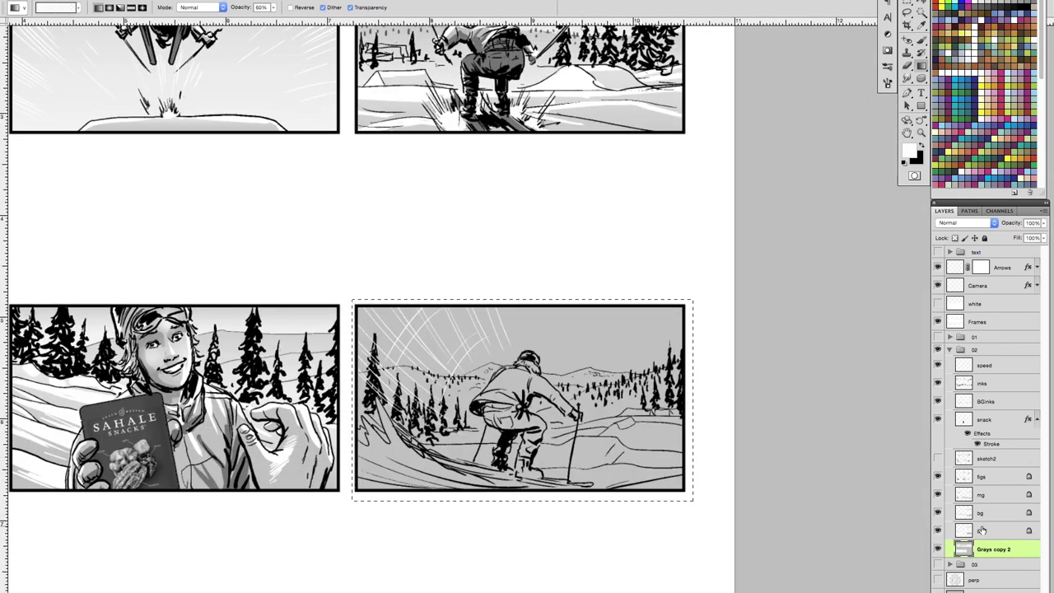
pyautogui.moveTo(428, 330); pyautogui.dragTo(626, 461)
# - Shade the skier's back mid-grey with a size 60 brush
pyautogui.click(982, 477)
pyautogui.keyDown('alt'); pyautogui.click(597, 327); pyautogui.keyUp('alt')
pyautogui.press(']')
pyautogui.press(']')
pyautogui.press(']')
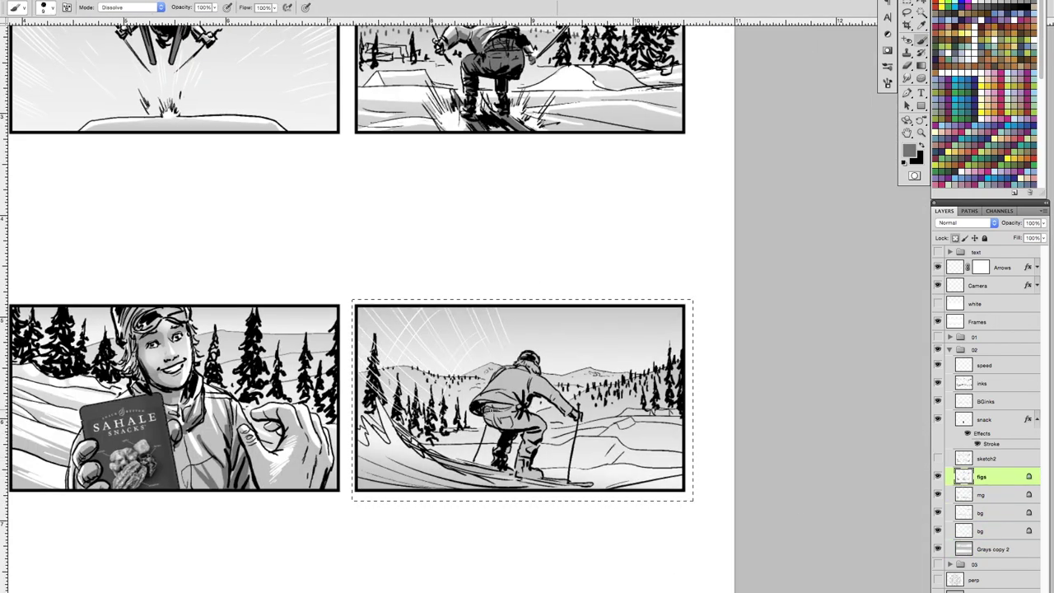
pyautogui.moveTo(494, 436); pyautogui.dragTo(543, 395)
# - Brighten the lower-right panel's snow with white on the bg layer, then view all six panels
pyautogui.hotkey('alt', '[')
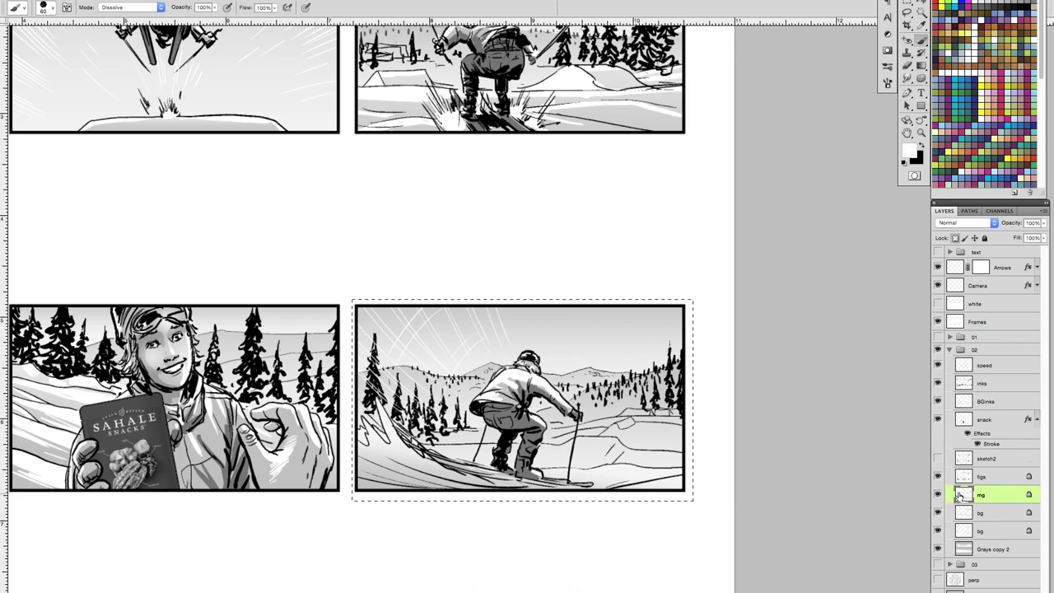
pyautogui.hotkey('alt', '[')
pyautogui.moveTo(556, 462); pyautogui.dragTo(617, 440)
pyautogui.moveTo(548, 437); pyautogui.dragTo(675, 416)
pyautogui.moveTo(568, 408); pyautogui.dragTo(634, 387)
pyautogui.press('z')
pyautogui.keyDown('alt'); pyautogui.click(500, 455); pyautogui.keyUp('alt')
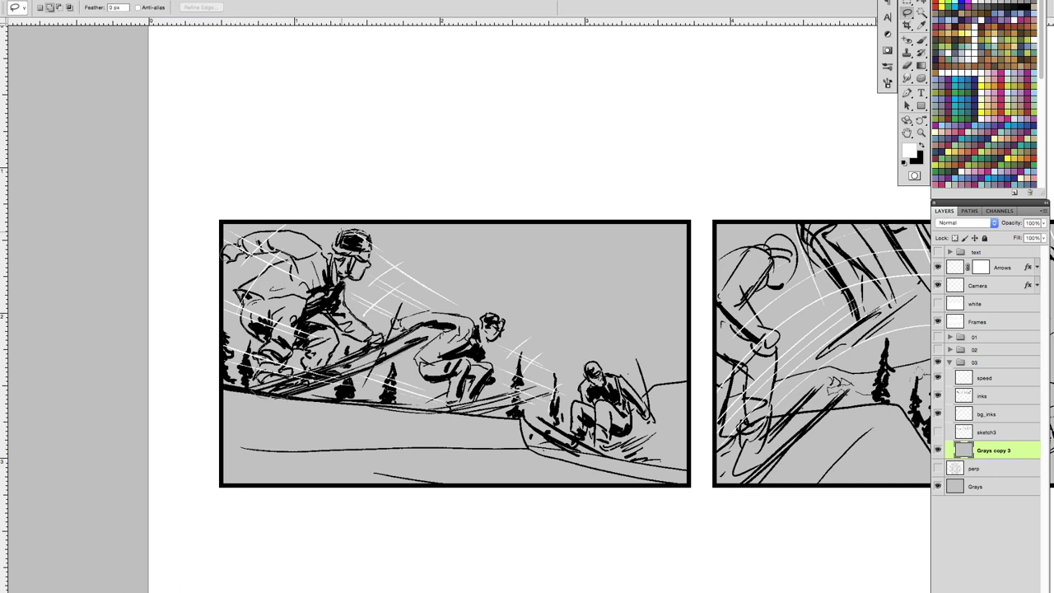
# - Lasso the lead skier in the first panel and the upper skier's legs and skis in the middle panel
pyautogui.moveTo(256, 395); pyautogui.dragTo(321, 238)
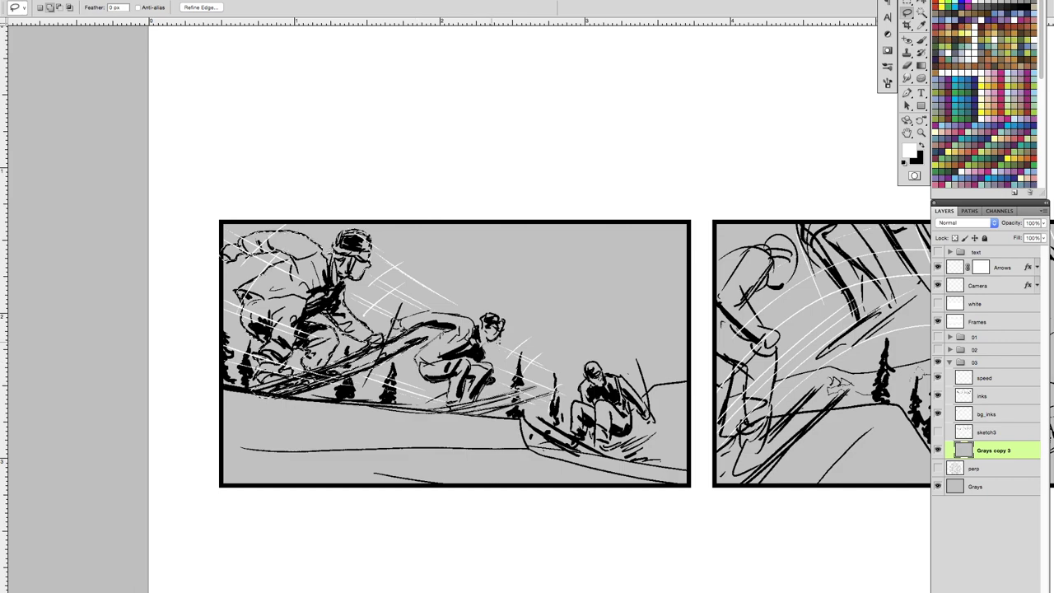
pyautogui.hscroll(5, 363, 293)
pyautogui.scroll(-2, 362, 293)
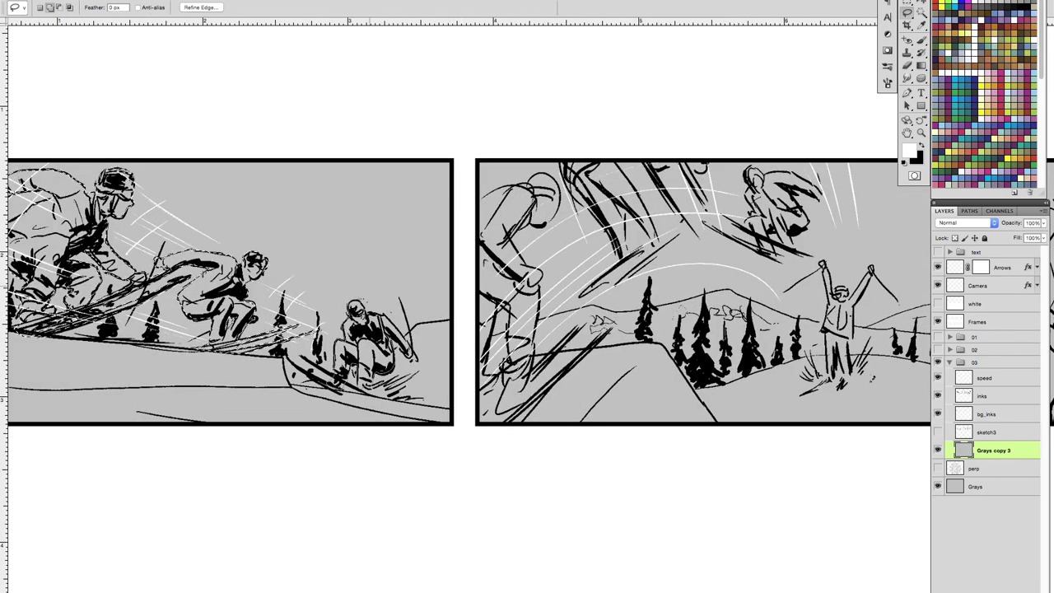
pyautogui.hscroll(2, 404, 284)
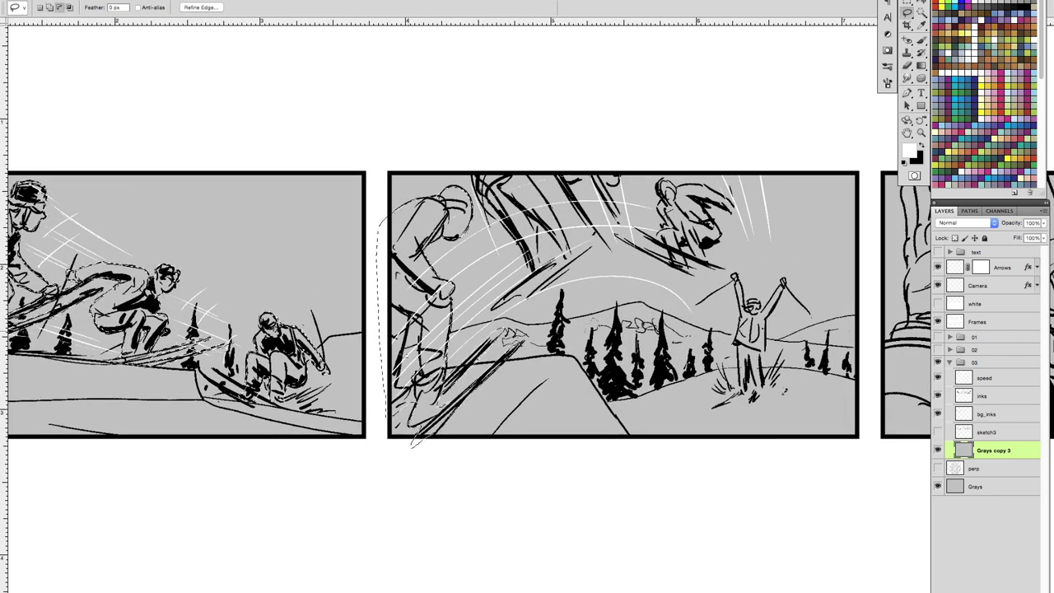
pyautogui.hscroll(2, 404, 284)
pyautogui.moveTo(429, 186); pyautogui.dragTo(560, 284)
pyautogui.moveTo(511, 182); pyautogui.dragTo(658, 306)
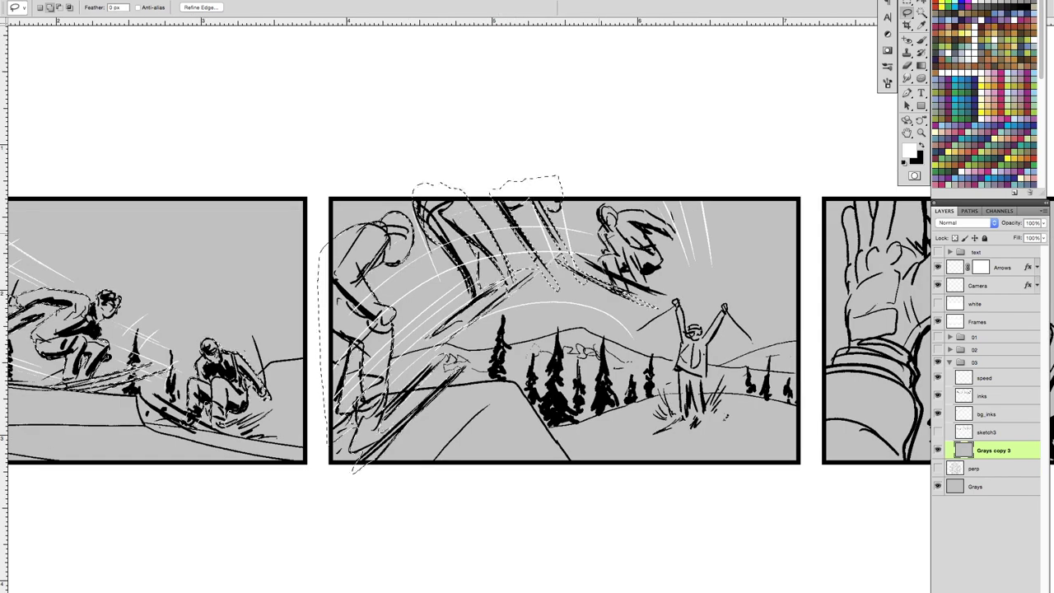
# - Outline the glove-and-face figure and put the outlined figures onto a new layer
pyautogui.moveTo(705, 386); pyautogui.dragTo(545, 385)
pyautogui.moveTo(705, 395); pyautogui.dragTo(535, 384)
pyautogui.moveTo(457, 350)
pyautogui.mouseDown()
pyautogui.moveTo(449, 466)
pyautogui.moveTo(721, 177)
pyautogui.mouseUp()
pyautogui.moveTo(721, 198); pyautogui.dragTo(398, 221)
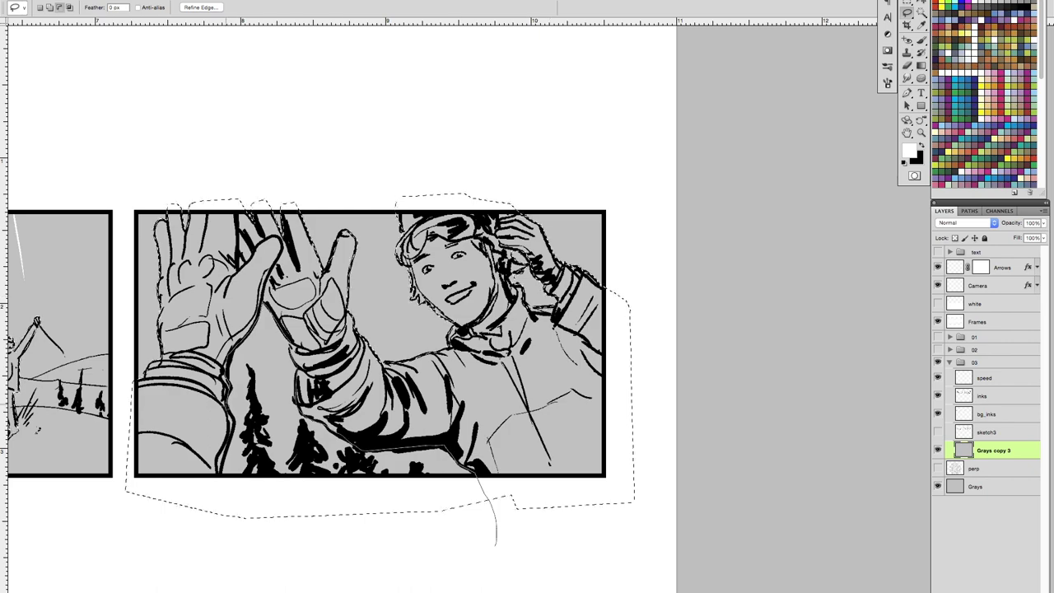
pyautogui.press('z')
pyautogui.keyDown('alt'); pyautogui.click(268, 338); pyautogui.keyUp('alt')
pyautogui.hotkey('ctrl', 'shift', 'alt', 'n')
# - Lasso another figure area and copy it onto a new layer, Layer 3
pyautogui.hscroll(-10, 267, 338)
pyautogui.click(574, 494)
pyautogui.press('l')
pyautogui.moveTo(298, 363)
pyautogui.mouseDown()
pyautogui.moveTo(300, 455)
pyautogui.moveTo(361, 422)
pyautogui.moveTo(607, 483)
pyautogui.mouseUp()
pyautogui.hotkey('ctrl', 'j')
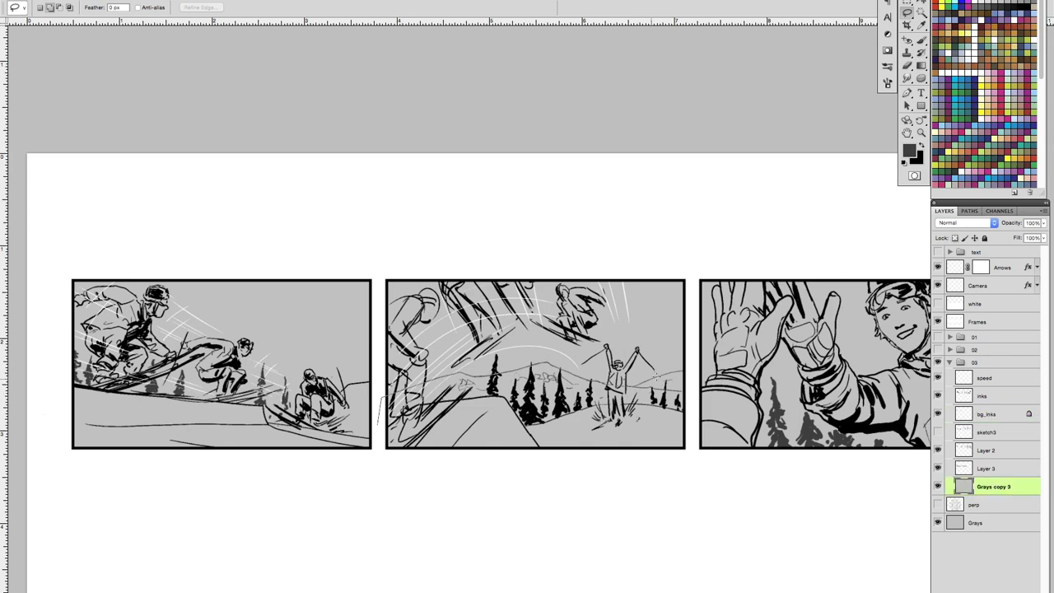
# - Add Layer 4 and delete stray inks outlined in the first panel
pyautogui.hotkey('ctrl', 'j')
pyautogui.hscroll(-5, 364, 492)
pyautogui.moveTo(264, 260); pyautogui.dragTo(255, 366)
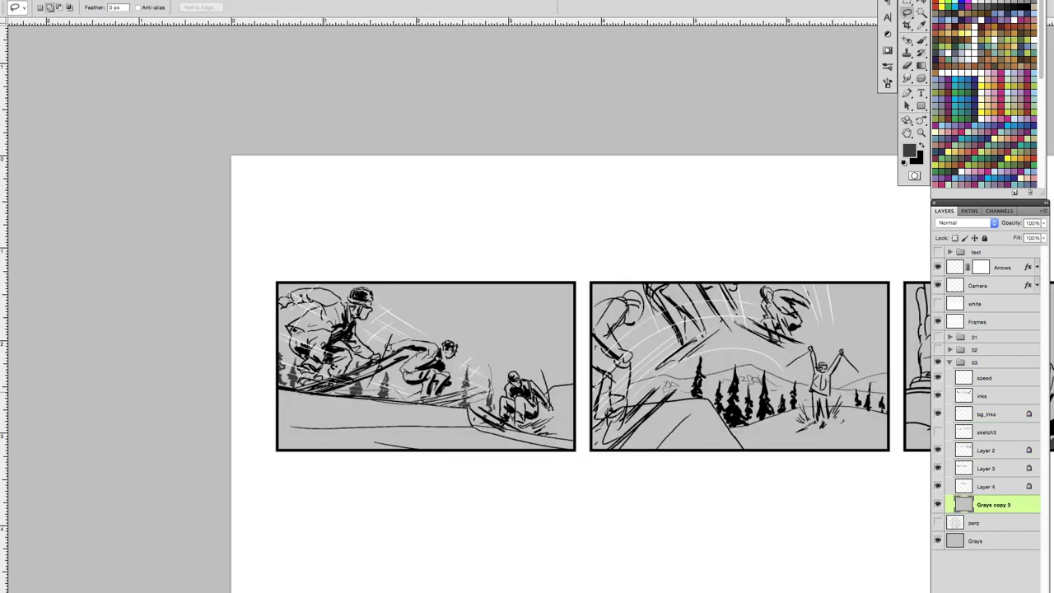
pyautogui.click(982, 395)
pyautogui.press('Delete')
pyautogui.hotkey('ctrl', 'd')
pyautogui.moveTo(757, 423); pyautogui.dragTo(545, 410)
pyautogui.press('Delete')
# - Select the first panel and fade its sky with white gradients
pyautogui.hotkey('ctrl', 'd')
pyautogui.click(993, 504)
pyautogui.moveTo(58, 149); pyautogui.dragTo(369, 325)
pyautogui.press('g')
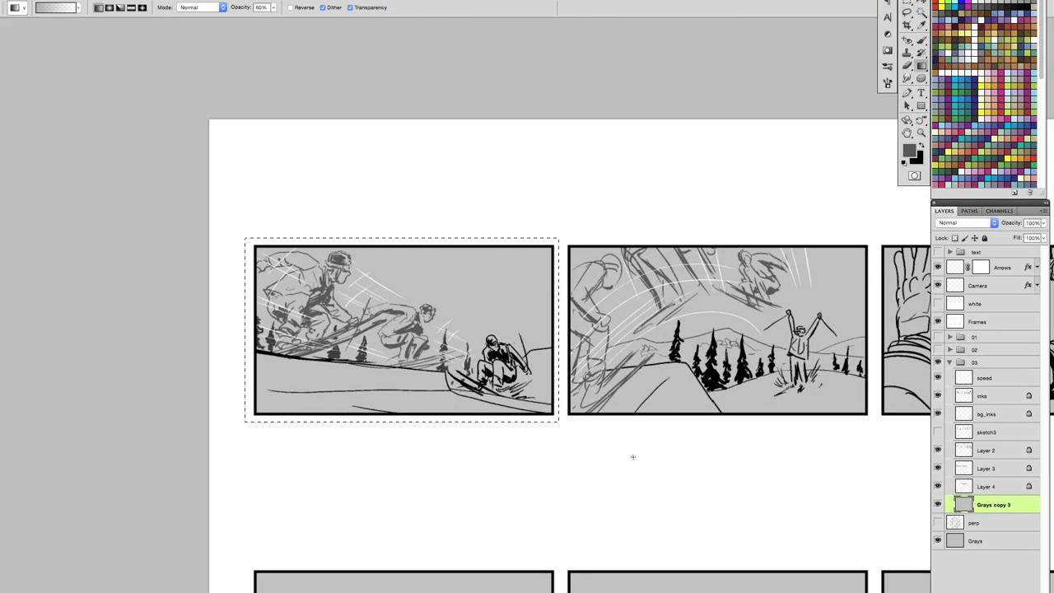
pyautogui.press('d')
pyautogui.press('x')
pyautogui.moveTo(494, 247); pyautogui.dragTo(495, 354)
pyautogui.hotkey('alt', ']')
pyautogui.hotkey('alt', ']')
pyautogui.moveTo(407, 354); pyautogui.dragTo(408, 382)
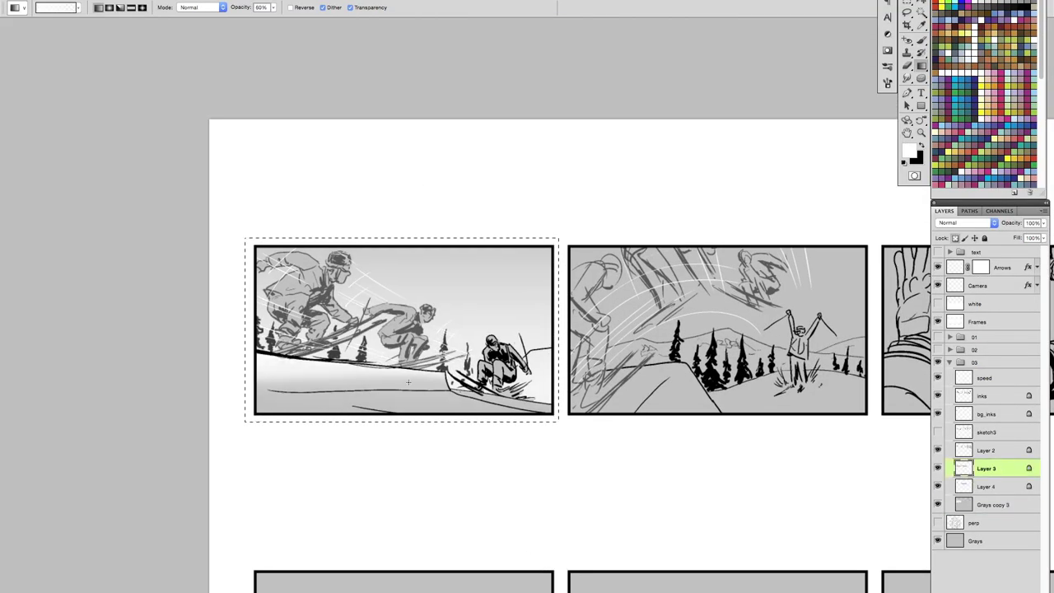
# - Paint white dissolve snow along the first panel's bottom with light grey diagonal streaks
pyautogui.press('b')
pyautogui.moveTo(280, 401); pyautogui.dragTo(499, 402)
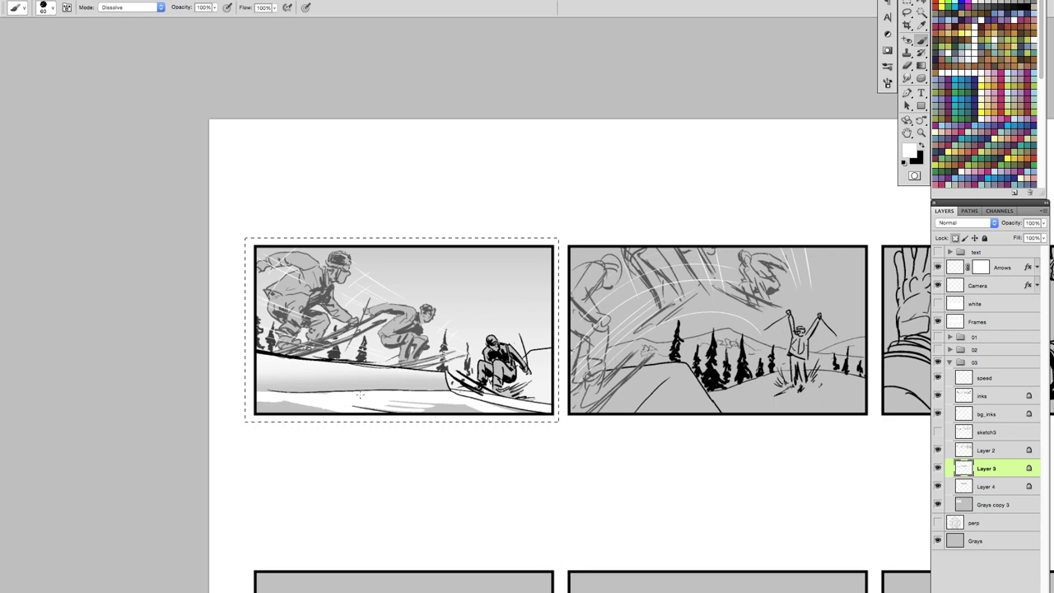
pyautogui.keyDown('alt'); pyautogui.click(360, 395); pyautogui.keyUp('alt')
pyautogui.moveTo(292, 360); pyautogui.dragTo(311, 384)
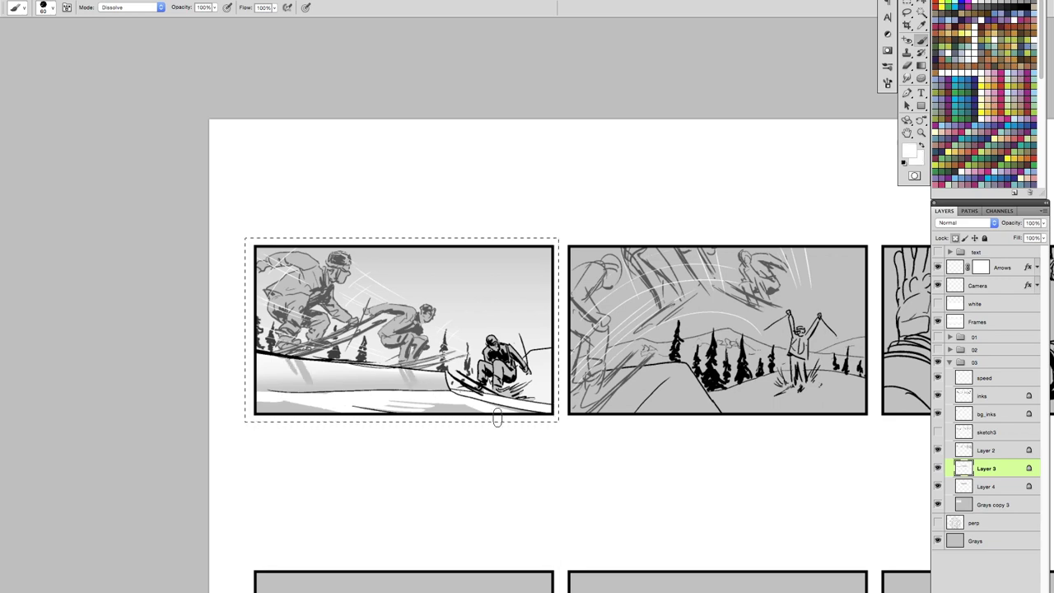
pyautogui.hotkey('alt', ']')
pyautogui.moveTo(296, 306); pyautogui.dragTo(256, 320)
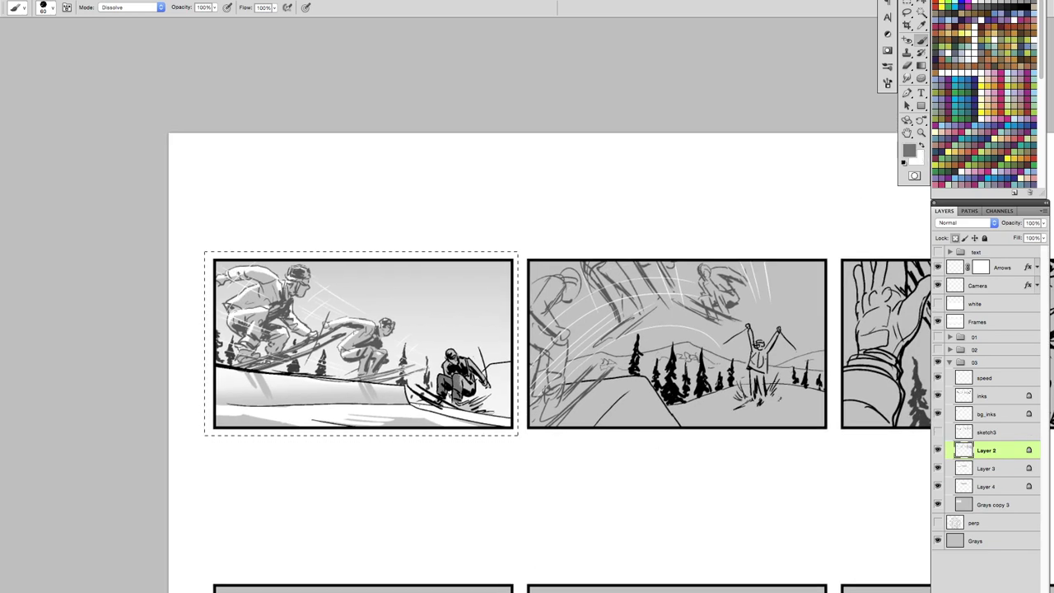
# - Lay a light gradient across the second panel and paint white snow along its bottom
pyautogui.hscroll(1, 494, 346)
pyautogui.hscroll(4, 445, 383)
pyautogui.press('g')
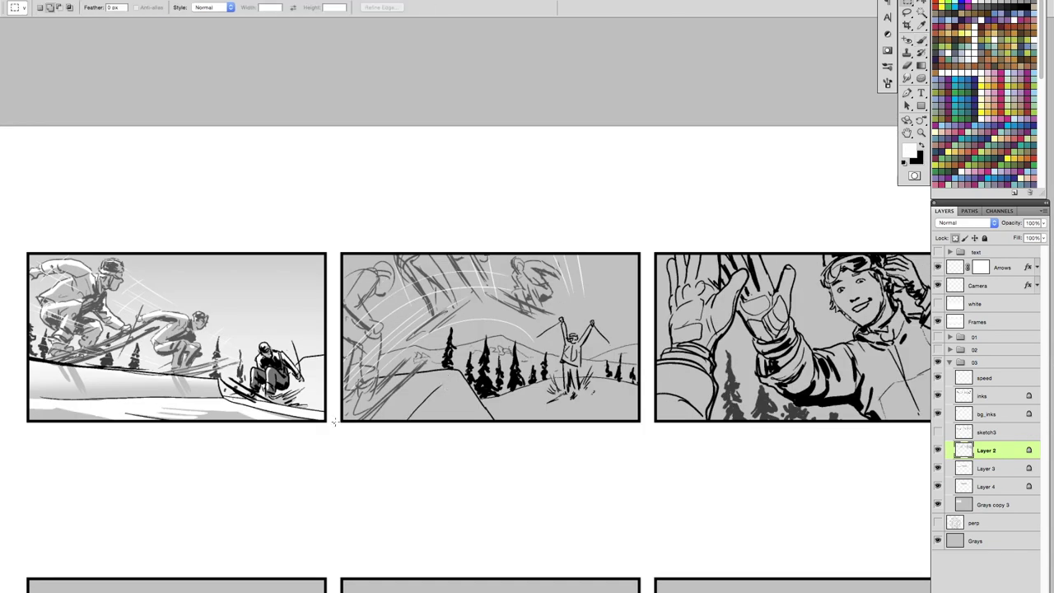
pyautogui.click(993, 504)
pyautogui.click(987, 467)
pyautogui.moveTo(490, 255)
pyautogui.mouseDown()
pyautogui.moveTo(490, 362)
pyautogui.moveTo(504, 412)
pyautogui.mouseUp()
pyautogui.press('b')
pyautogui.moveTo(371, 404); pyautogui.dragTo(631, 387)
# - Lighten the second panel's sky and left skier, and give the third panel a light gradient
pyautogui.hscroll(2, 494, 387)
pyautogui.hotkey('alt', ']')
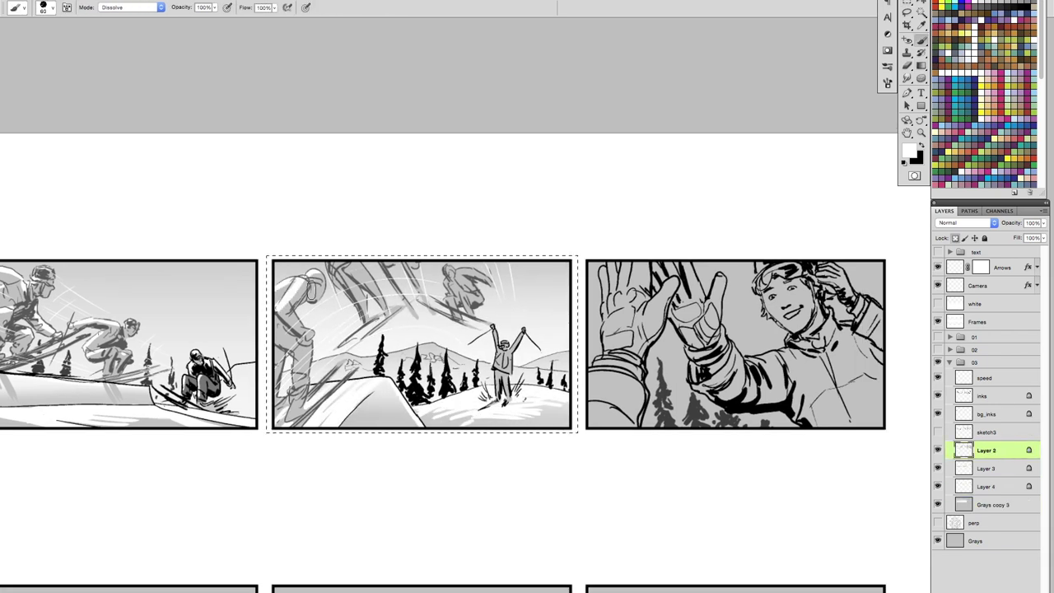
pyautogui.moveTo(311, 290); pyautogui.dragTo(425, 278)
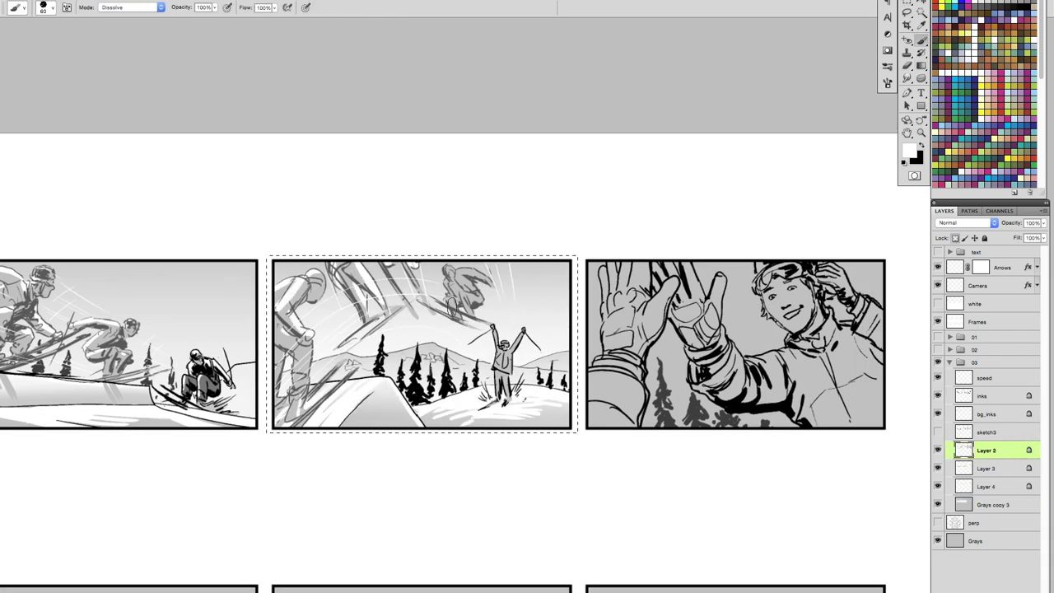
pyautogui.hscroll(2, 527, 370)
pyautogui.click(992, 504)
pyautogui.moveTo(558, 248); pyautogui.dragTo(558, 379)
# - Shade the third panel's gloves, arm, jacket, face and hair grey on Layer 2
pyautogui.press('b')
pyautogui.click(986, 450)
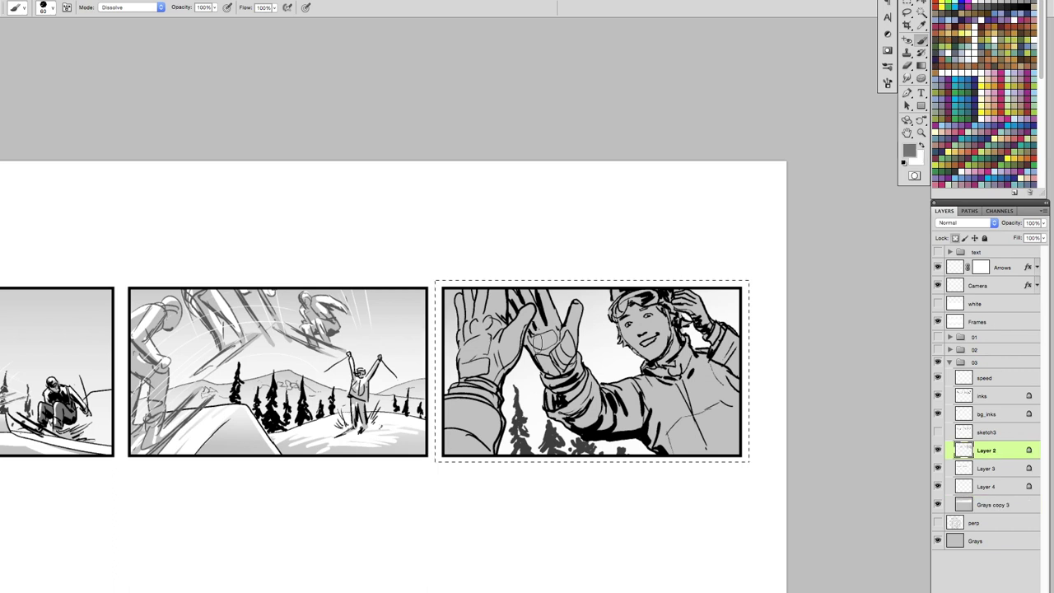
pyautogui.moveTo(560, 309)
pyautogui.mouseDown()
pyautogui.moveTo(564, 403)
pyautogui.moveTo(651, 428)
pyautogui.mouseUp()
pyautogui.moveTo(667, 371); pyautogui.dragTo(659, 449)
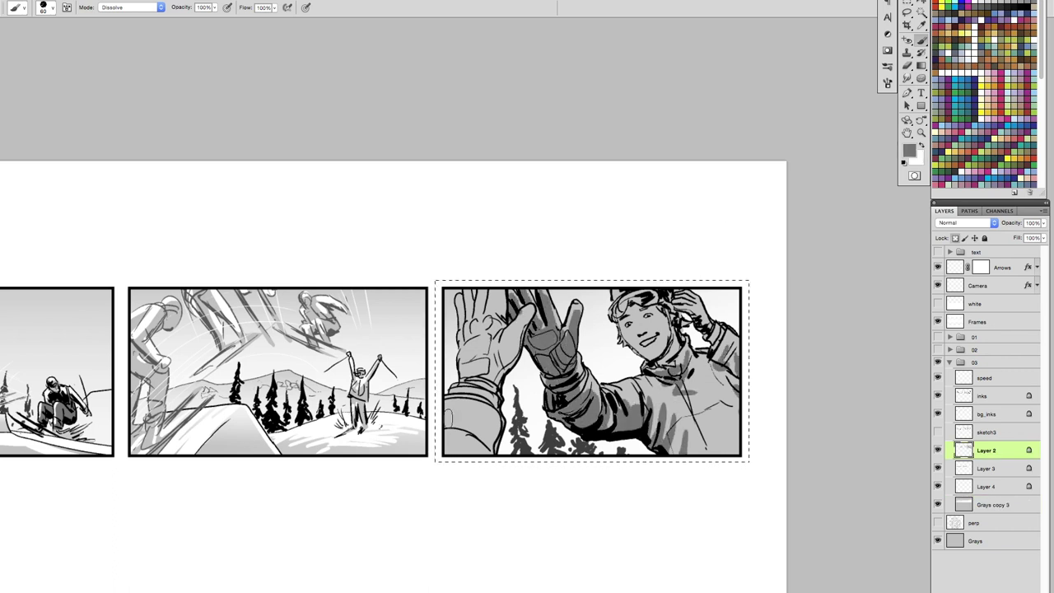
pyautogui.moveTo(503, 297); pyautogui.dragTo(469, 444)
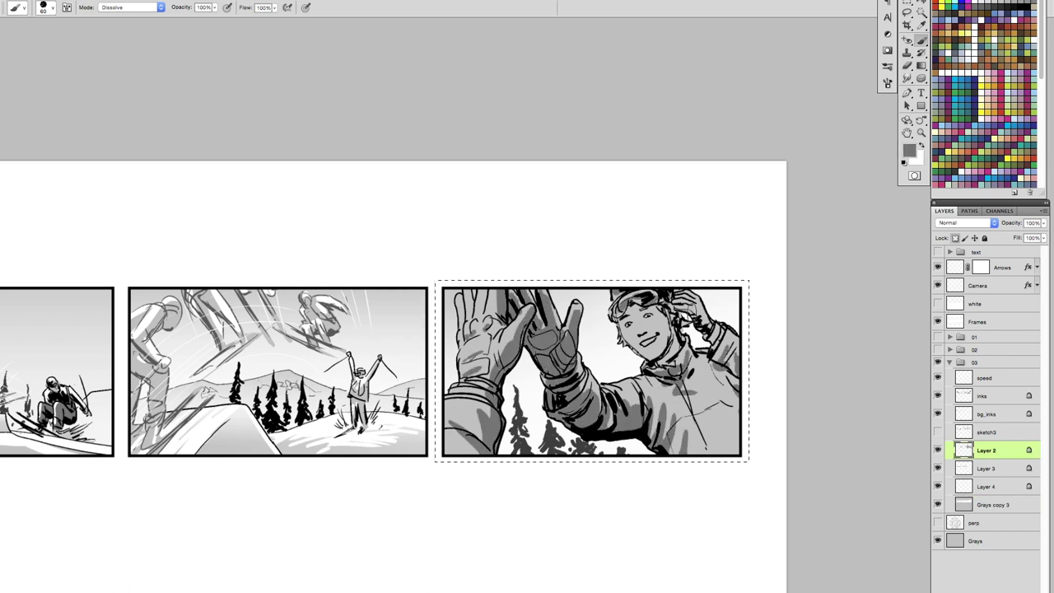
pyautogui.moveTo(659, 301); pyautogui.dragTo(700, 346)
# - Add white highlights to the face, hair, jacket, arm and gloves
pyautogui.press('x')
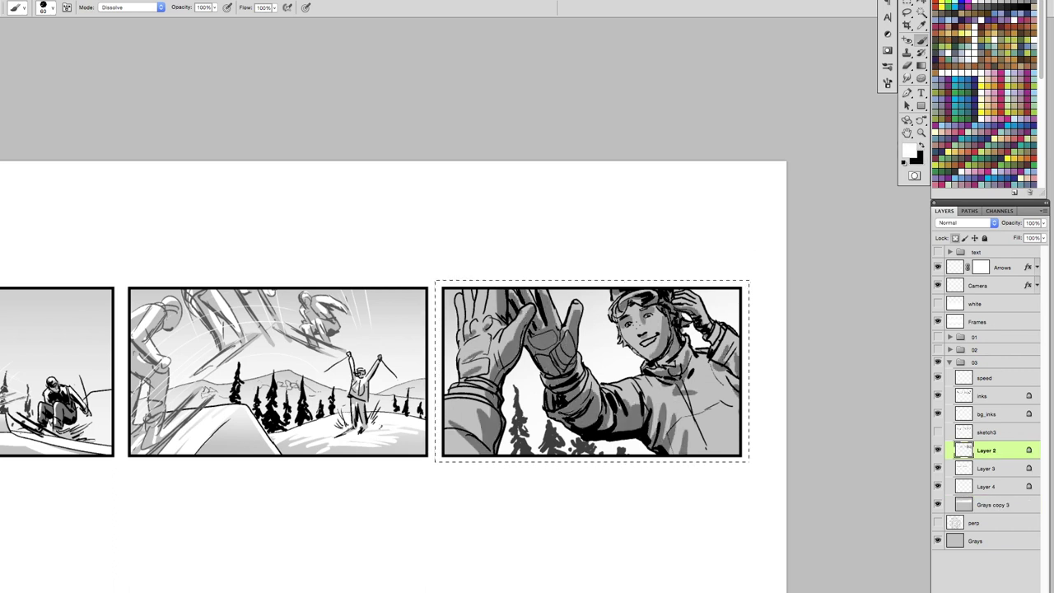
pyautogui.moveTo(626, 317)
pyautogui.mouseDown()
pyautogui.moveTo(642, 359)
pyautogui.moveTo(626, 391)
pyautogui.moveTo(696, 301)
pyautogui.mouseUp()
pyautogui.moveTo(556, 297); pyautogui.dragTo(461, 387)
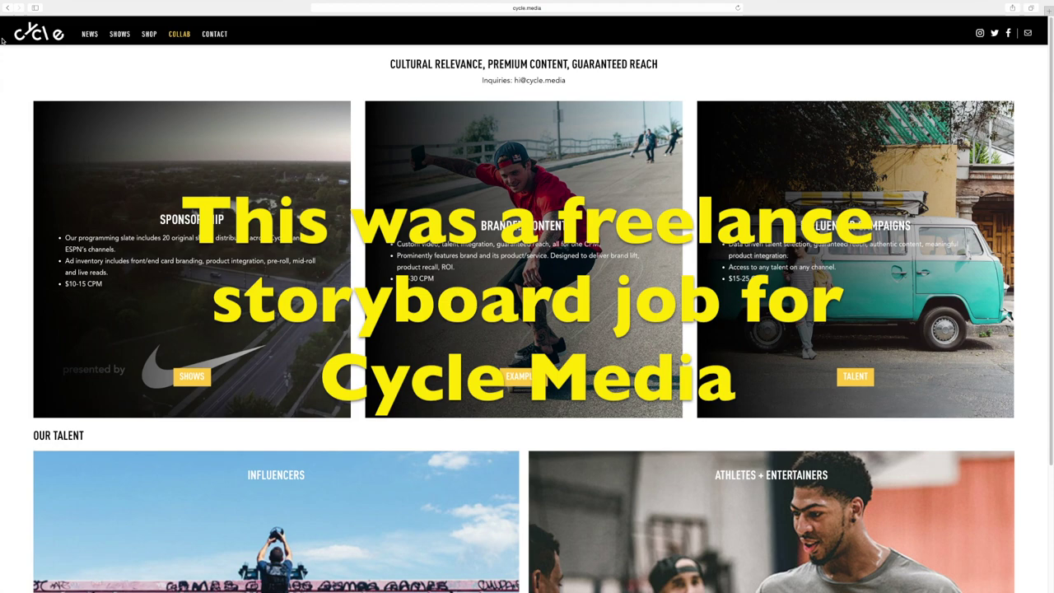
# - Scroll down the cycle.media Collab page to the Our Talent photos
pyautogui.scroll(-2, 2, 41)
pyautogui.scroll(-2, 2, 41)
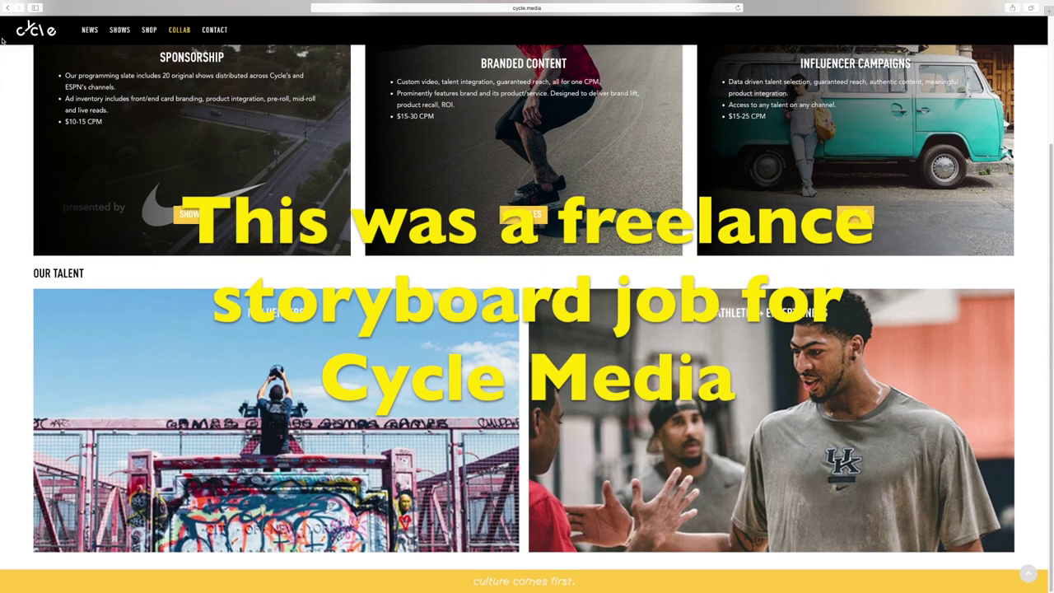